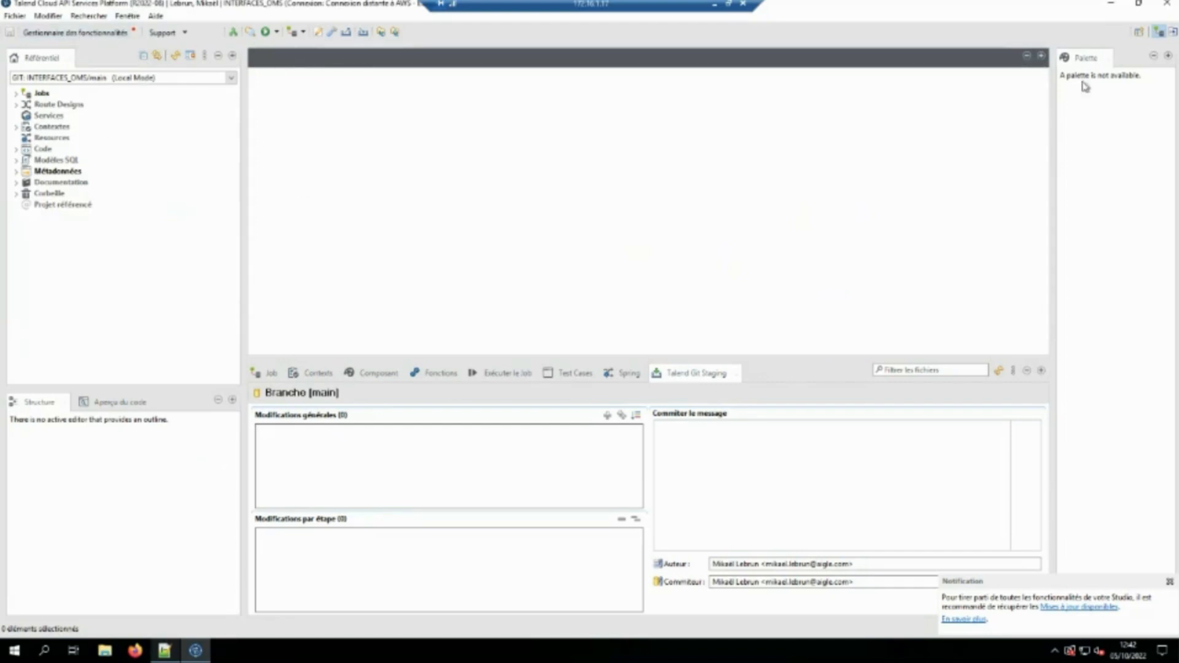
# Switch to the Data Mapper perspective and examine the Hierarchical Mapper's Structures, Maps, Namespace Containers, Databases and Reports folders
pyautogui.click(1174, 33)
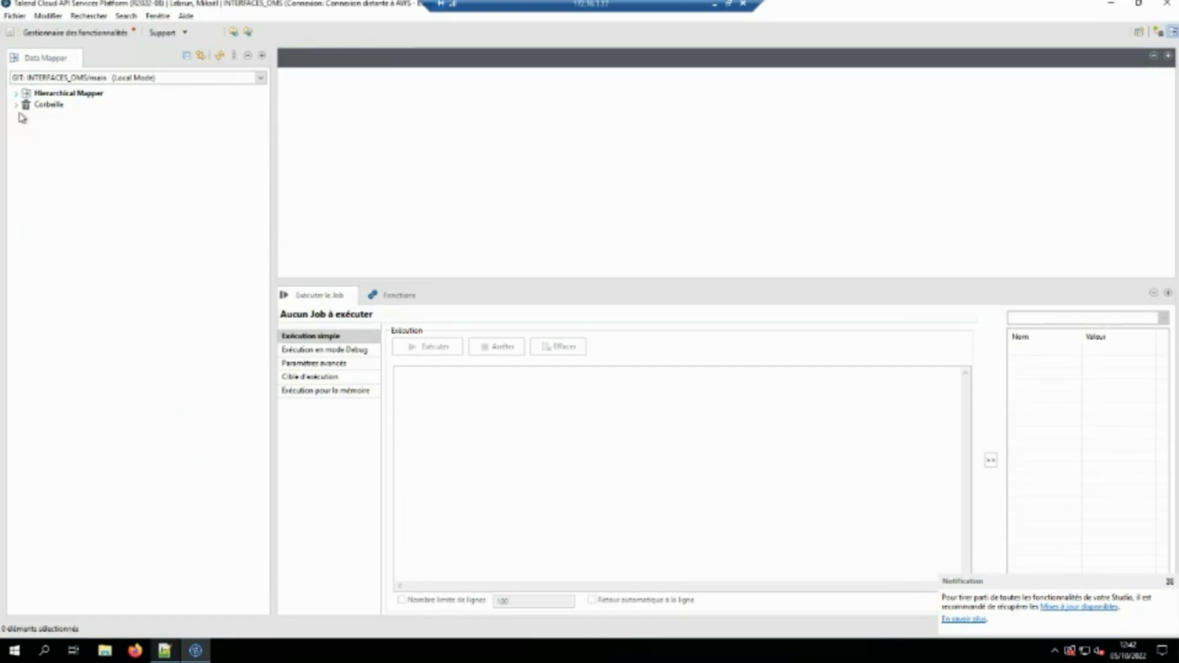
pyautogui.click(16, 94)
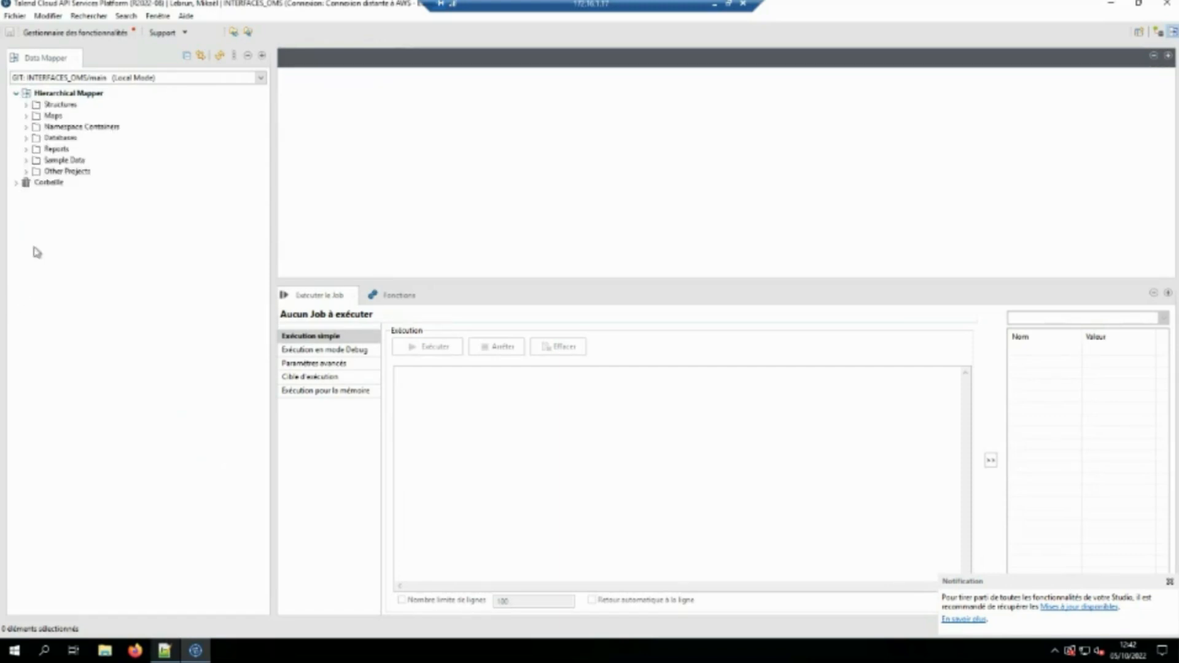
pyautogui.click(26, 106)
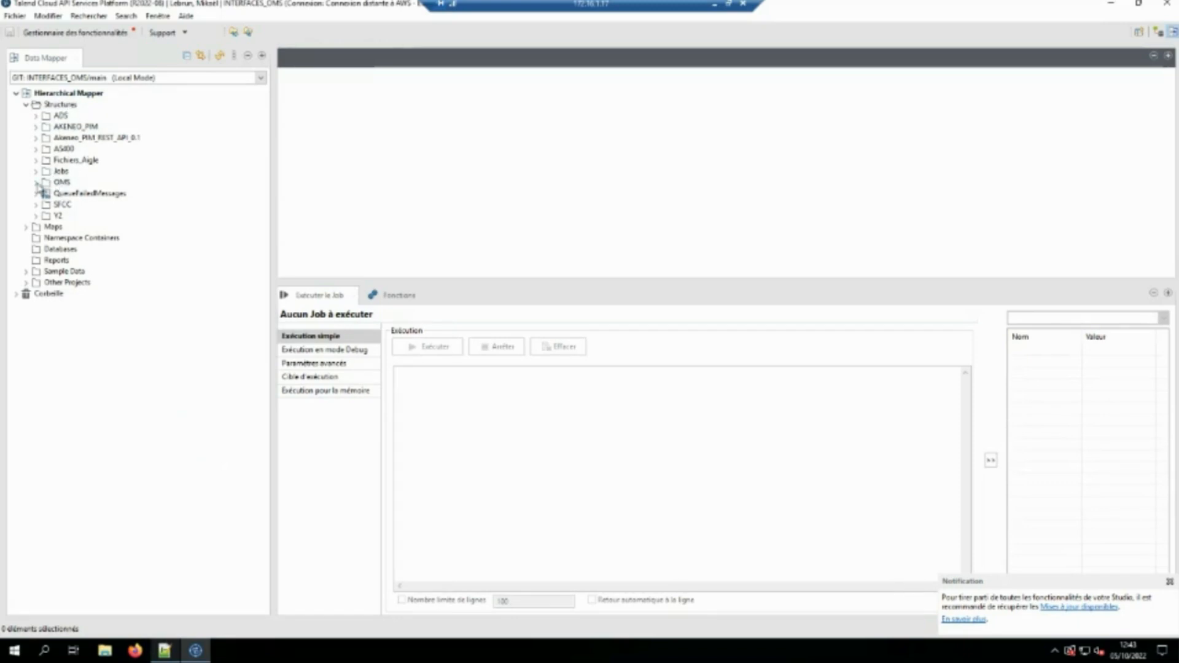
pyautogui.click(27, 227)
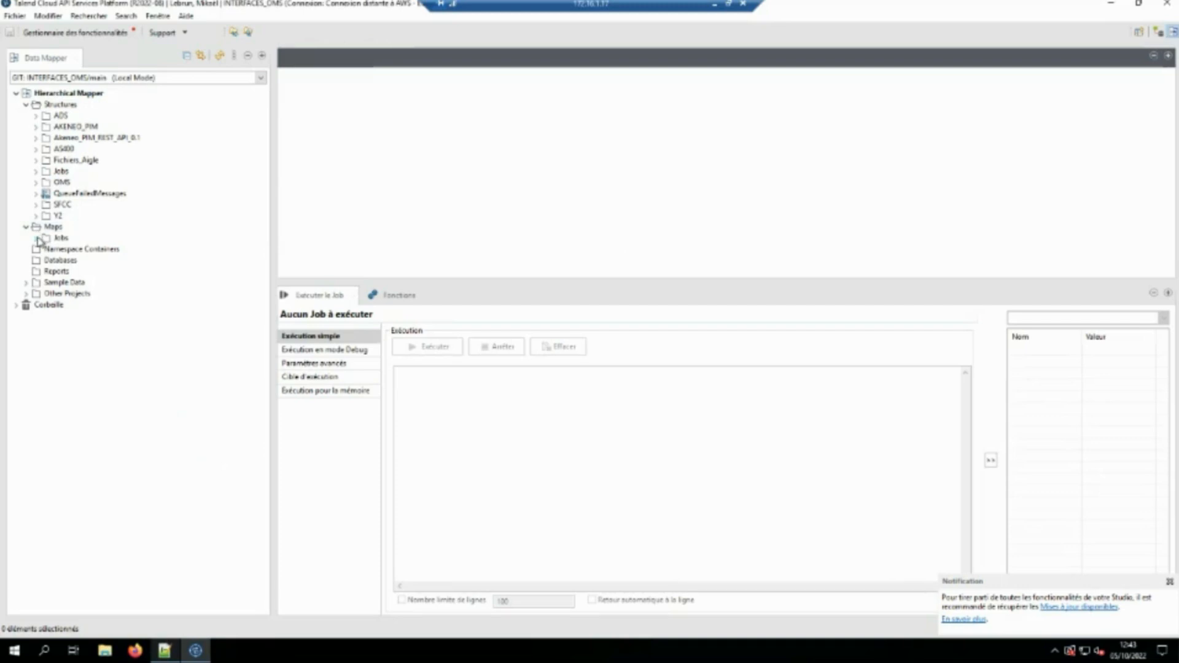
pyautogui.click(75, 251)
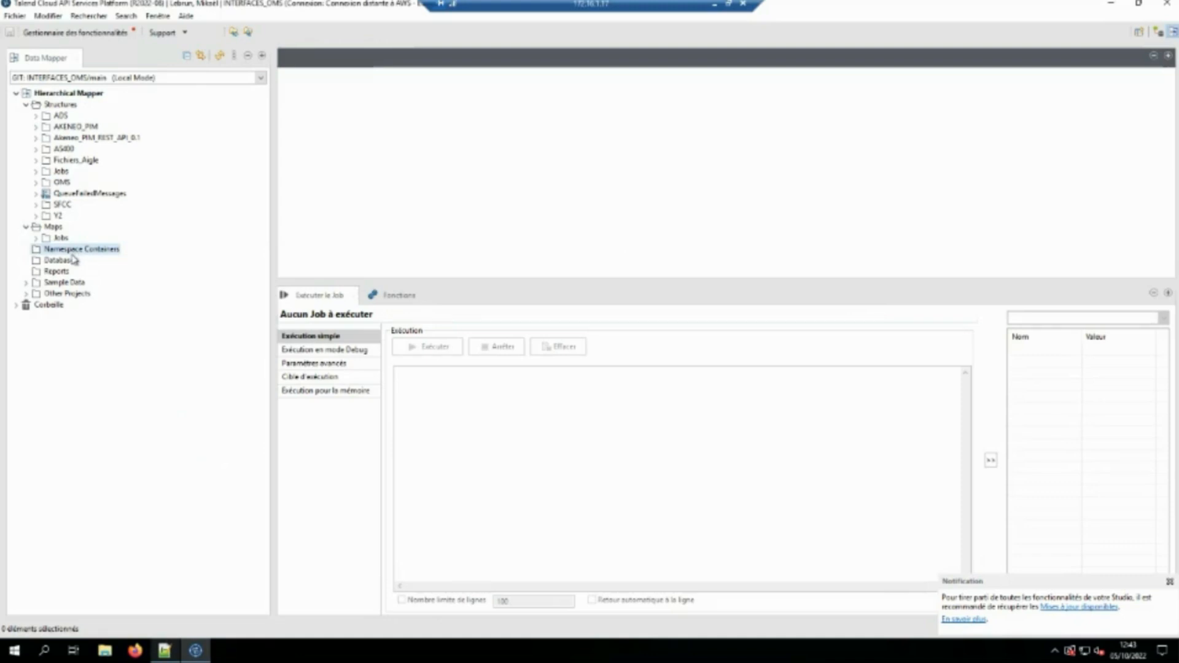
pyautogui.click(66, 261)
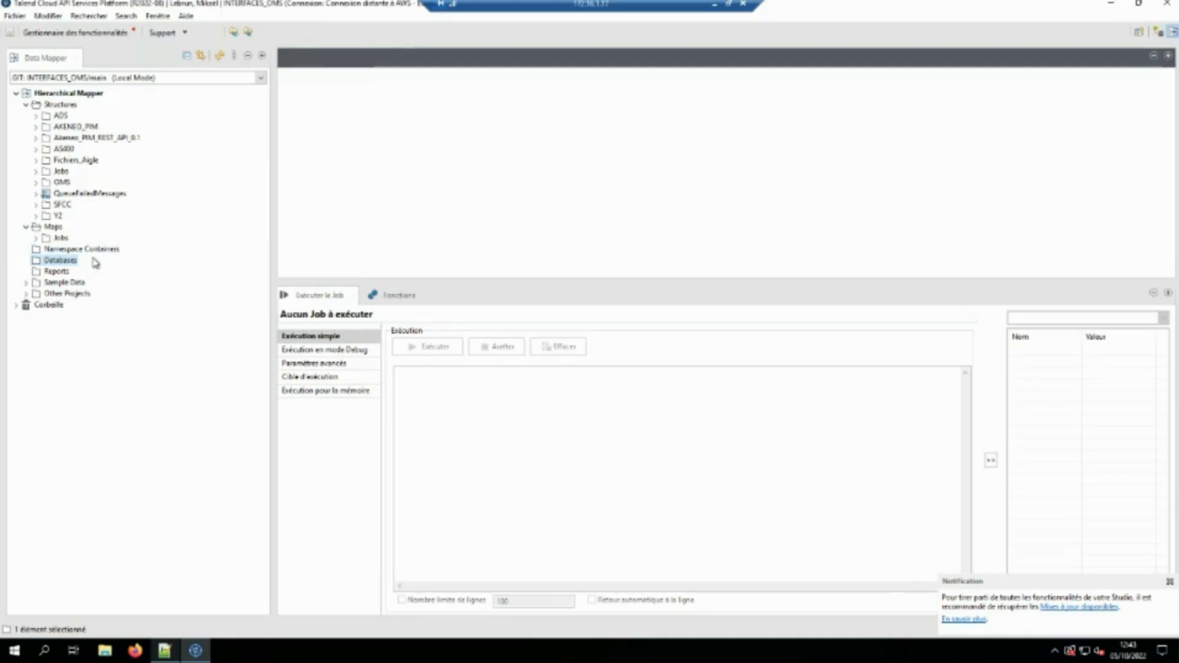
pyautogui.click(52, 273)
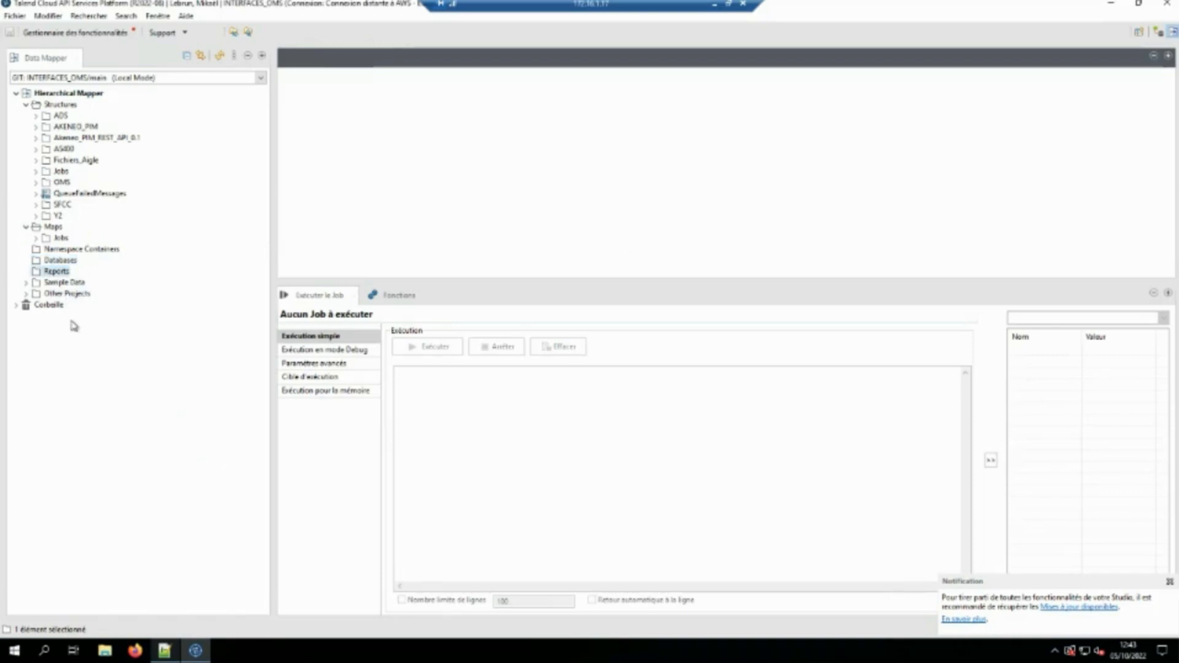
# Examine the contents of the Sample Data and Other Projects folders and of Fichiers_Aigle under Structures
pyautogui.click(27, 283)
pyautogui.click(27, 283)
pyautogui.click(27, 294)
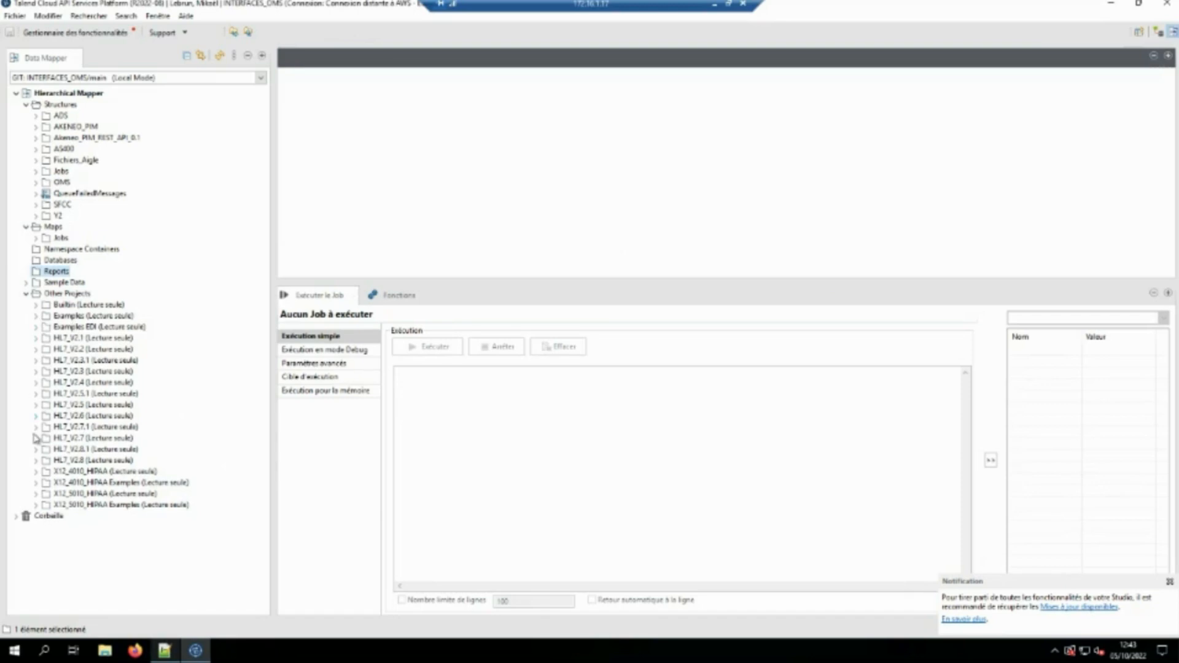
pyautogui.click(26, 293)
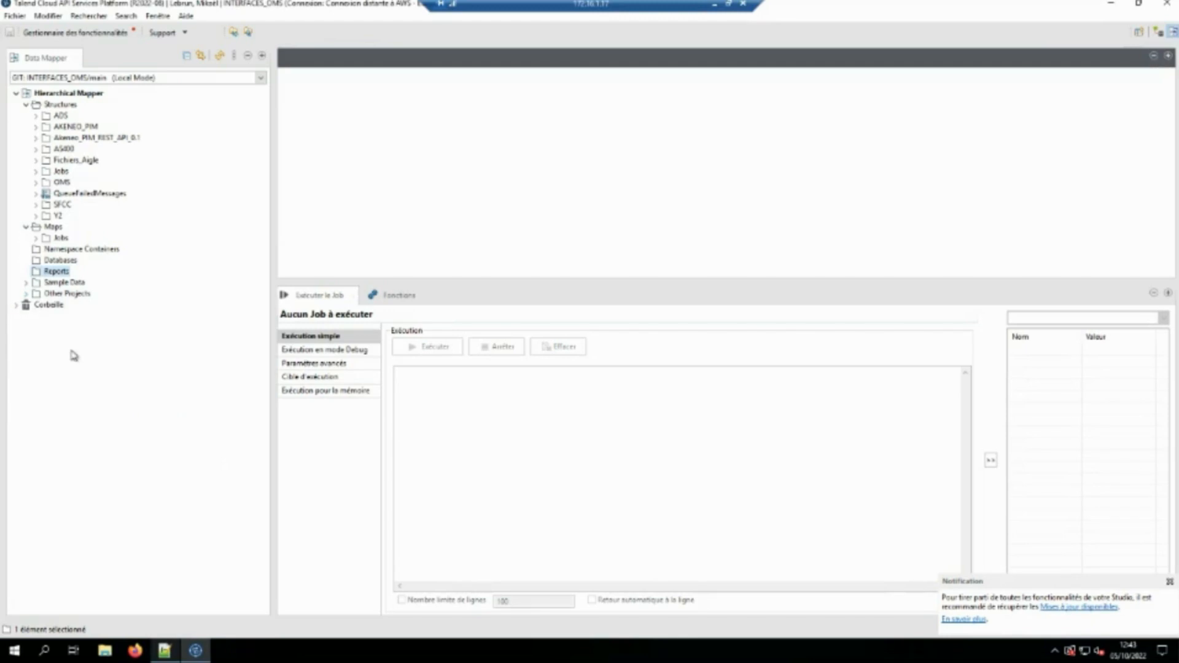
pyautogui.click(36, 161)
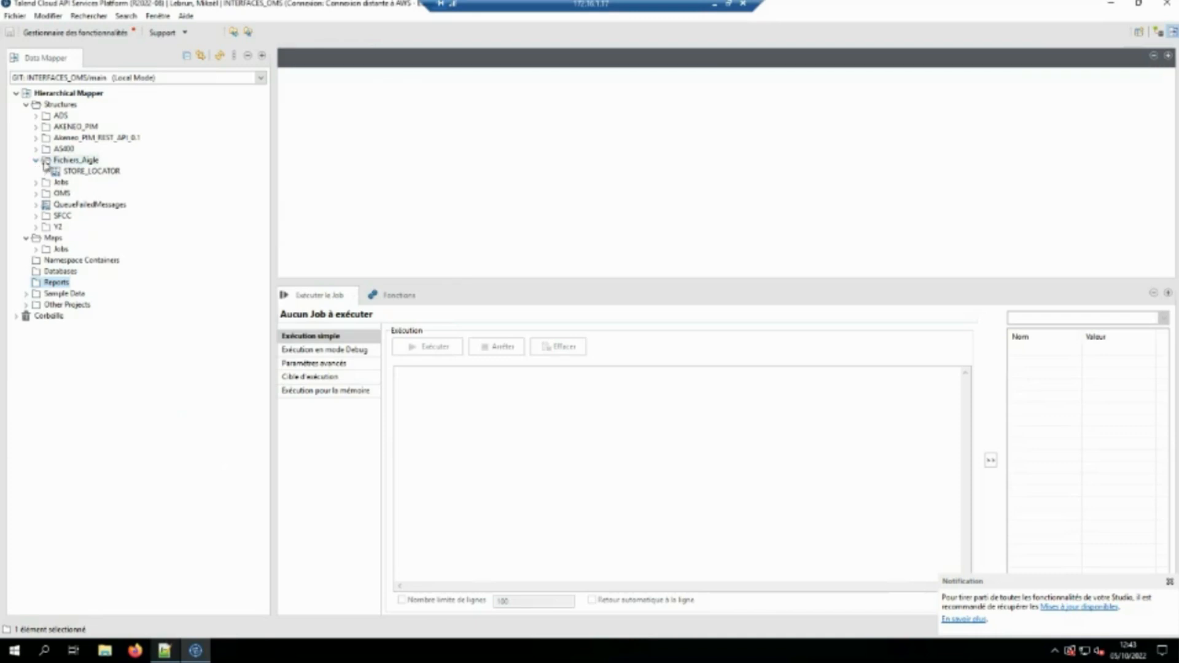
pyautogui.click(35, 163)
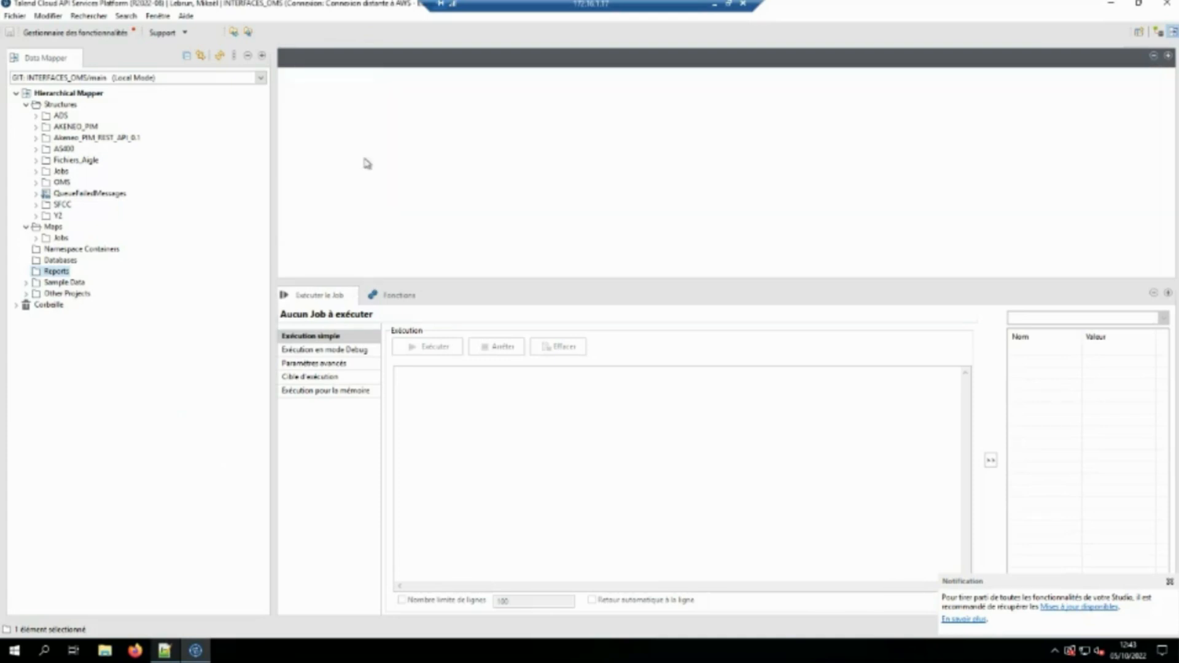
# Examine the Métadonnées types in the Integration perspective's repository and return to the Structures folder in the Data Mapper perspective
pyautogui.click(1158, 31)
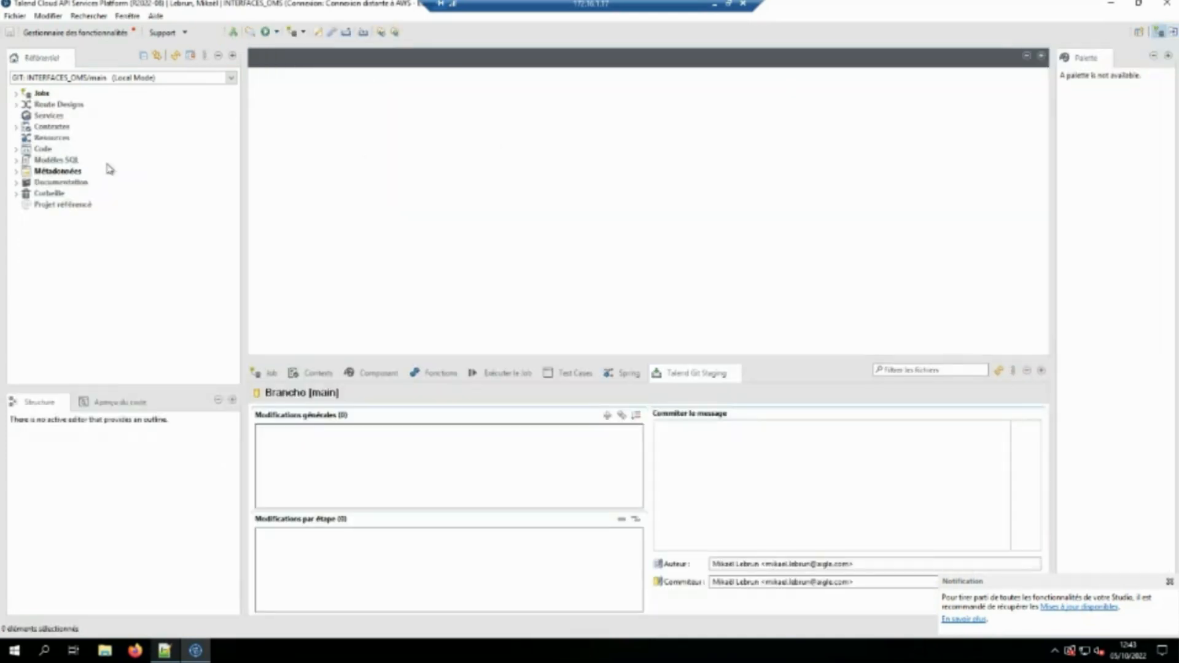
pyautogui.click(16, 171)
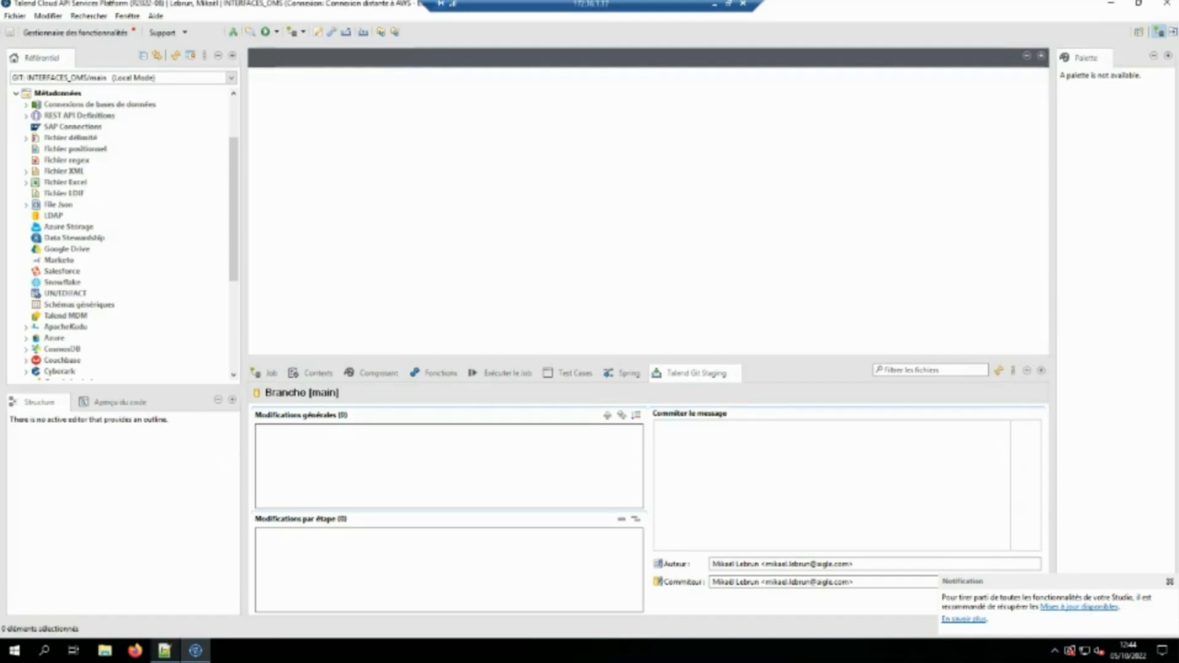
pyautogui.click(1173, 32)
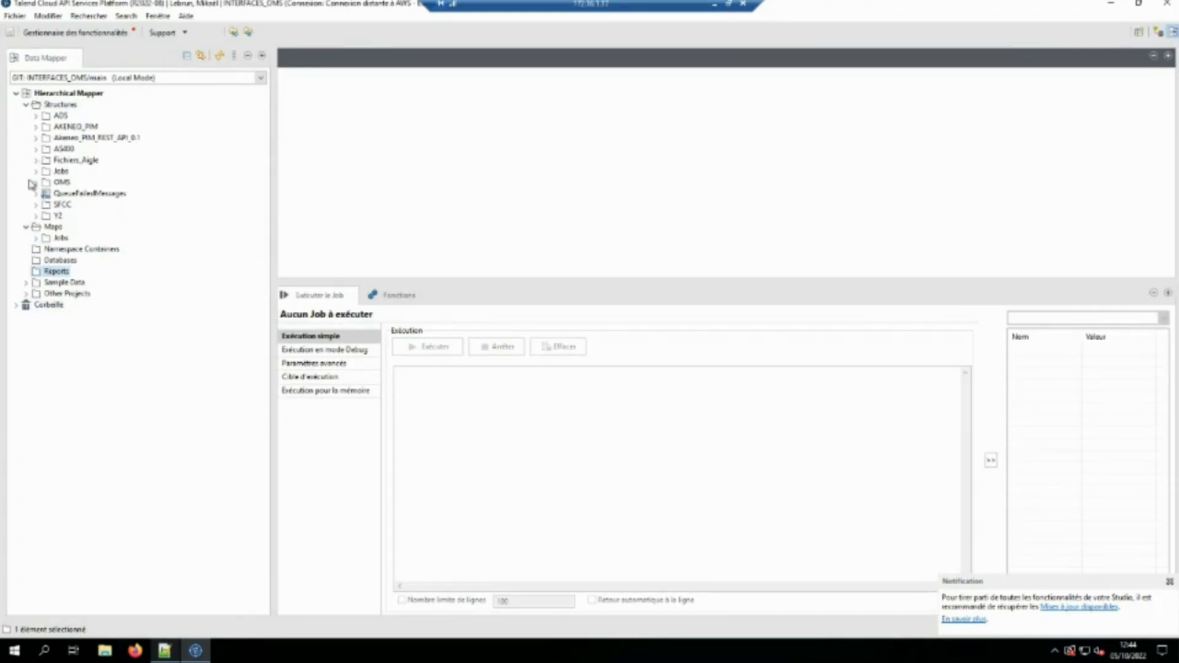
pyautogui.click(26, 104)
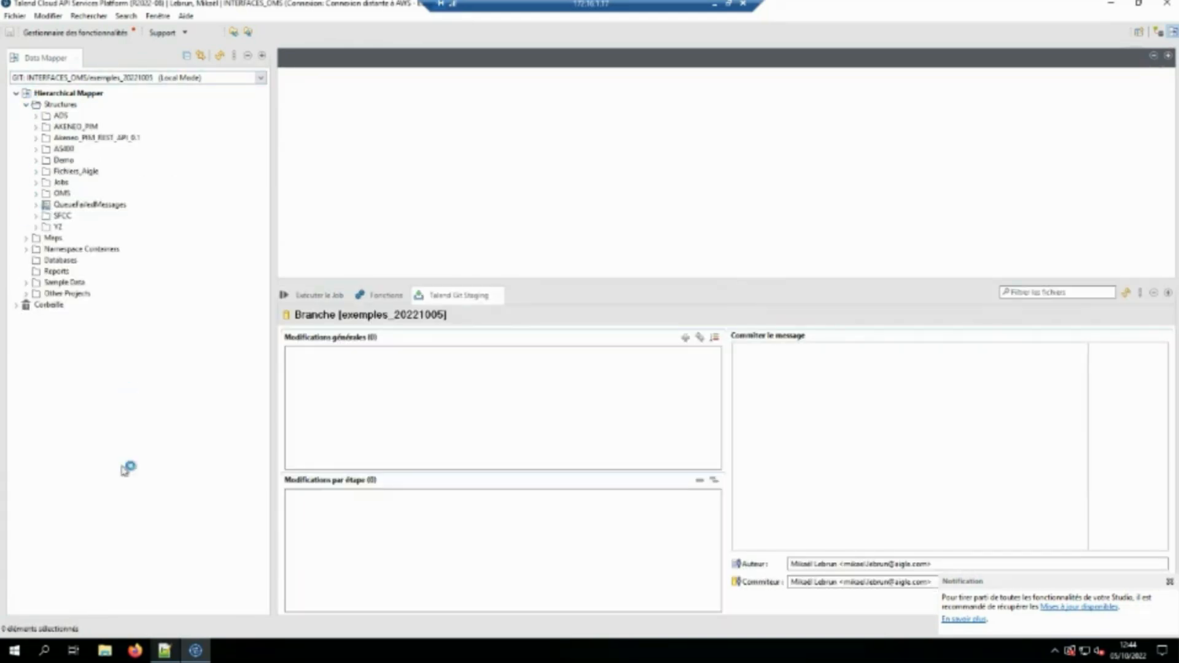
# Switch to Notepad++ and examine the contents of stock_entrepot.csv, stock_entrepot.xsd and stock_article.xsd
pyautogui.click(164, 651)
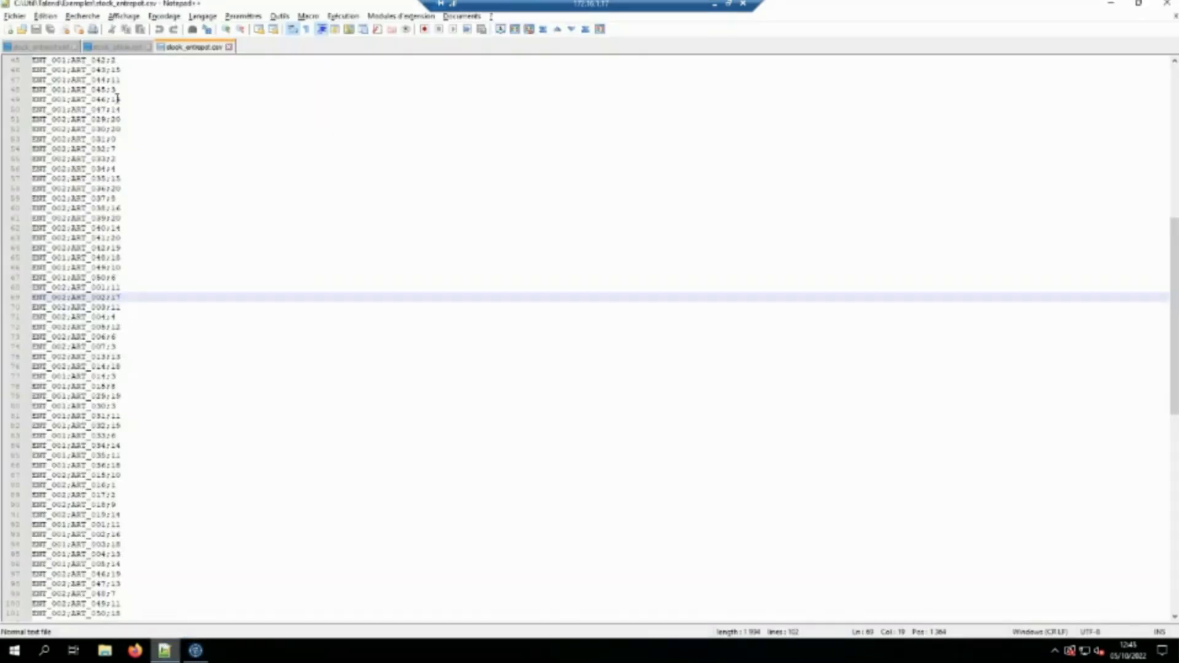
pyautogui.scroll(15, 184, 184)
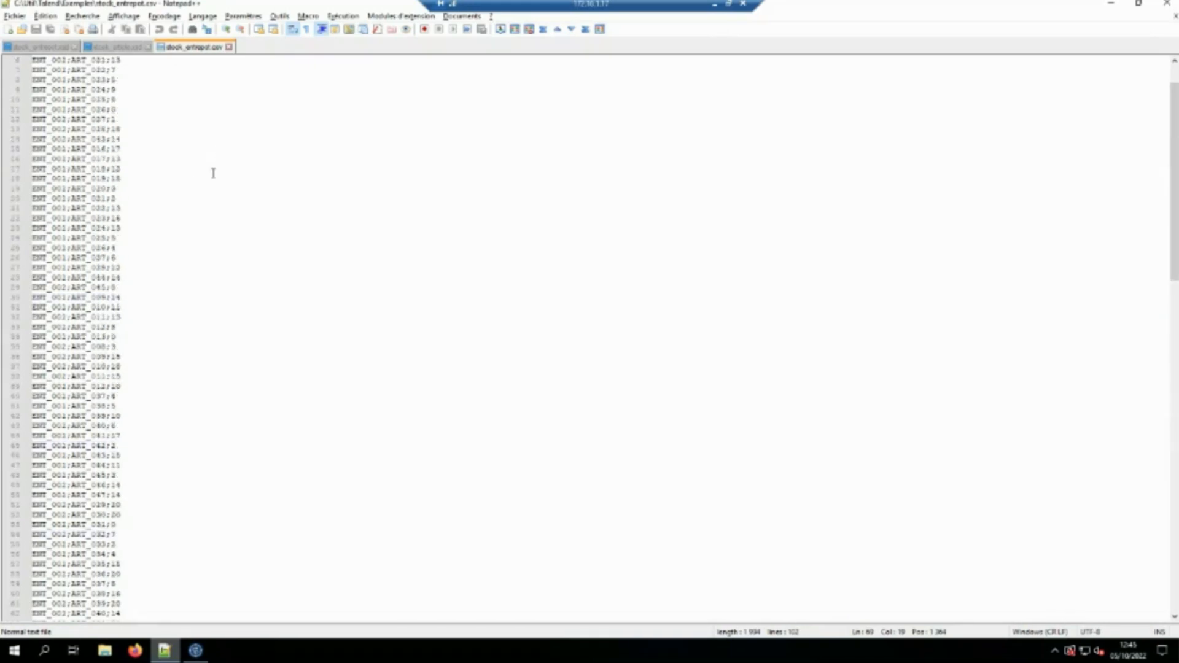
pyautogui.click(35, 49)
pyautogui.click(186, 231)
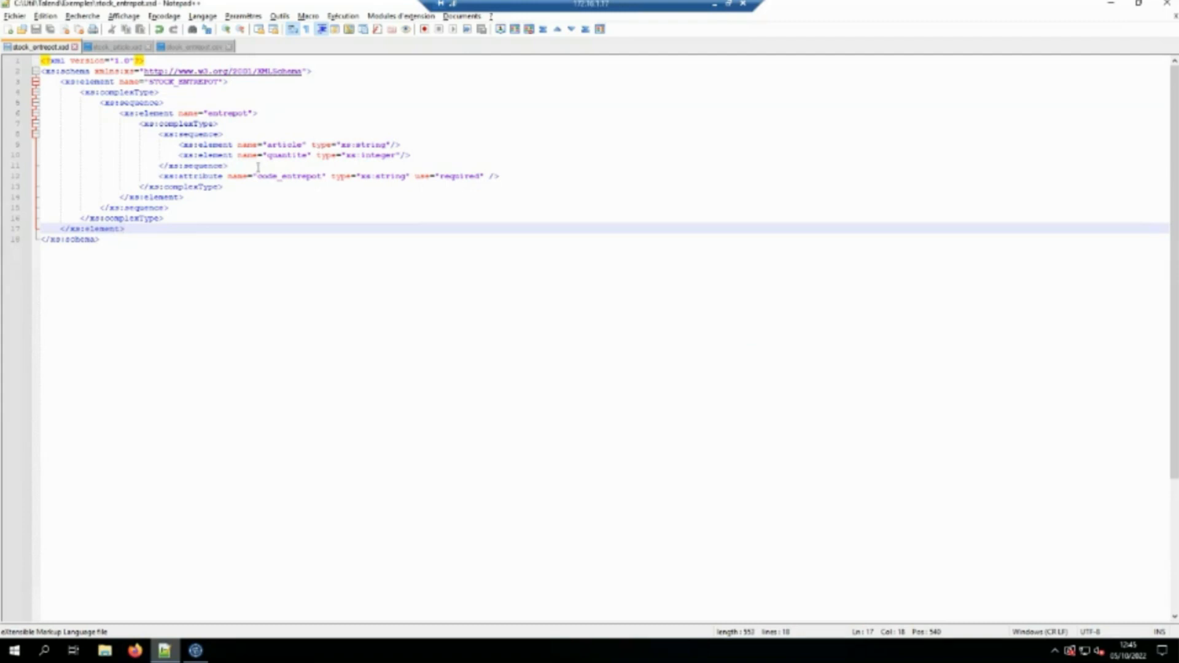
pyautogui.click(117, 46)
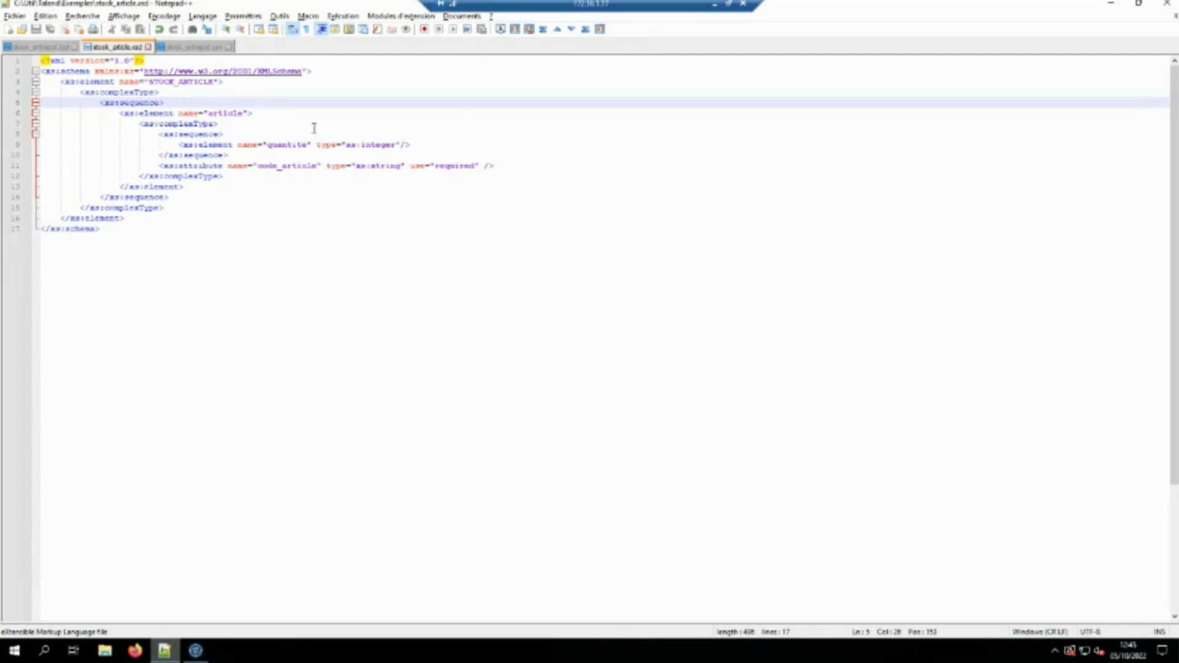
# Switch back to Talend Studio and start a new structure in the Demo/Live folder by importing a CSV definition
pyautogui.hotkey('alt', 'Tab')
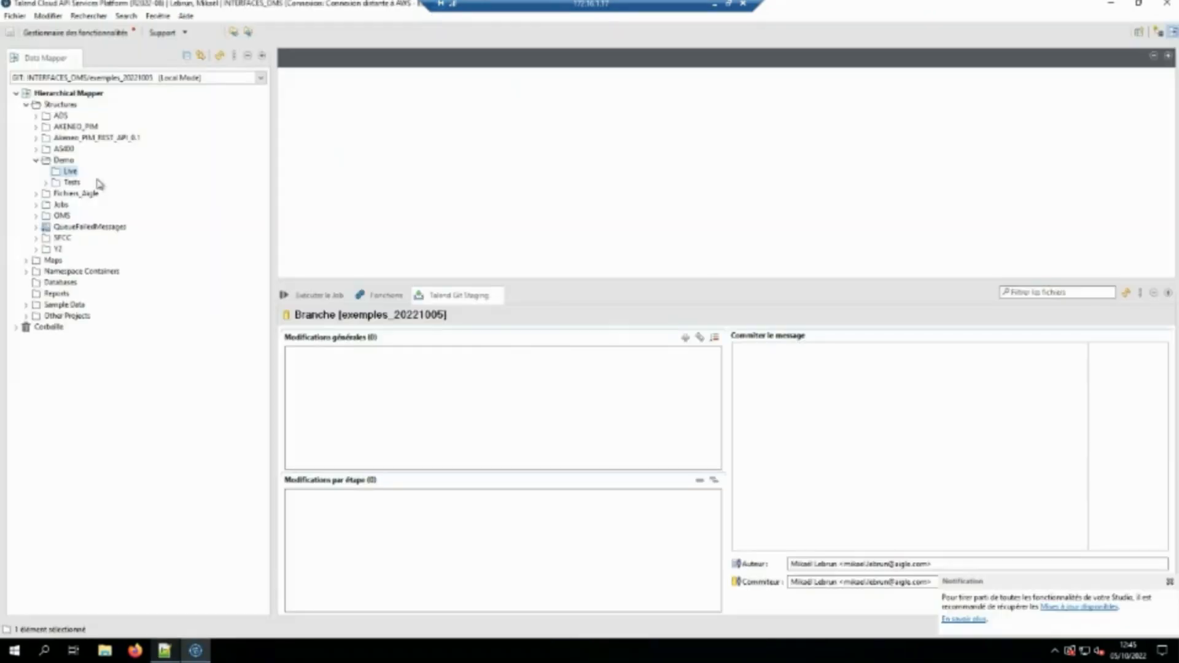
pyautogui.rightClick(61, 171)
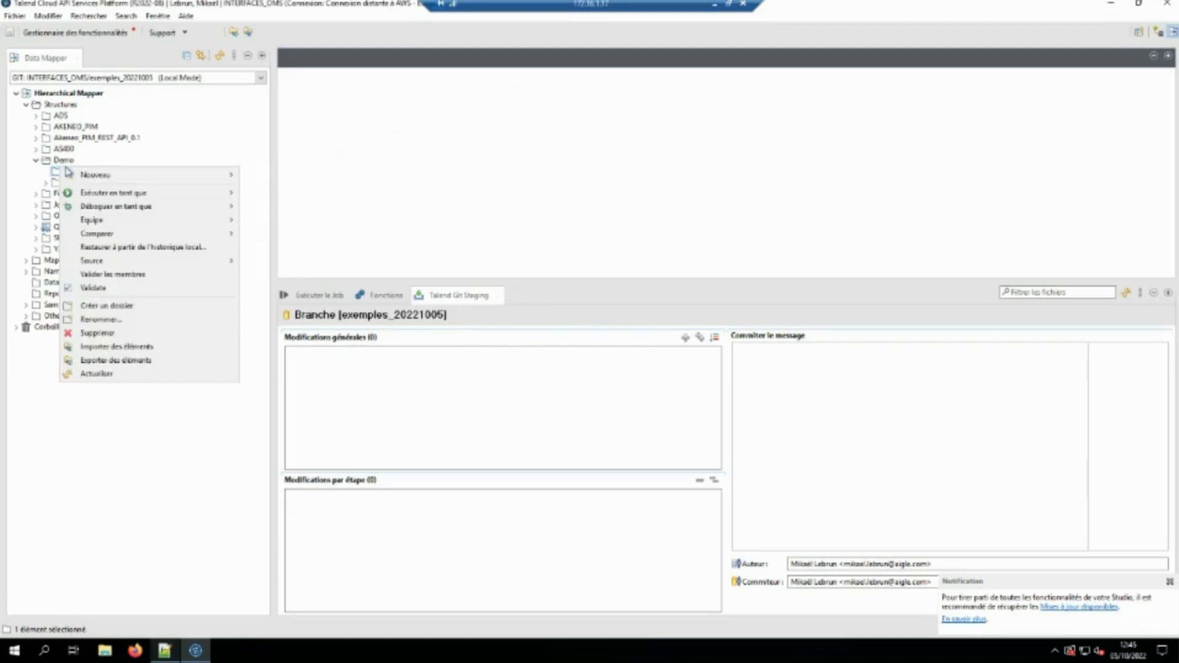
pyautogui.moveTo(106, 177)
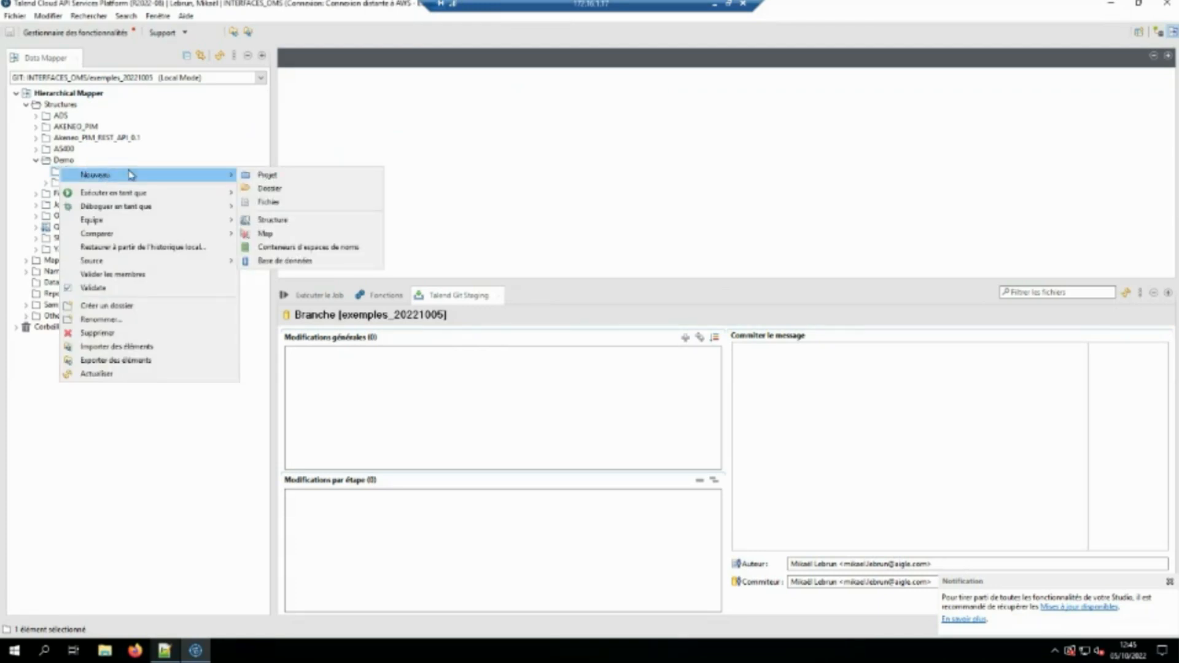
pyautogui.click(271, 220)
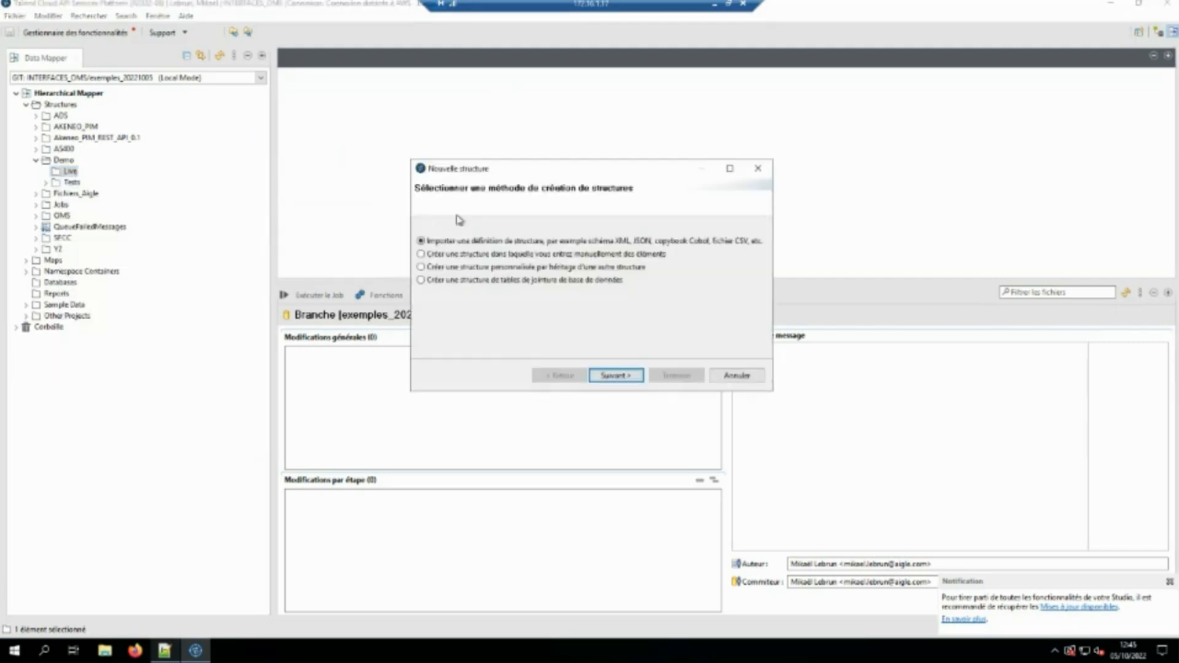
pyautogui.click(725, 168)
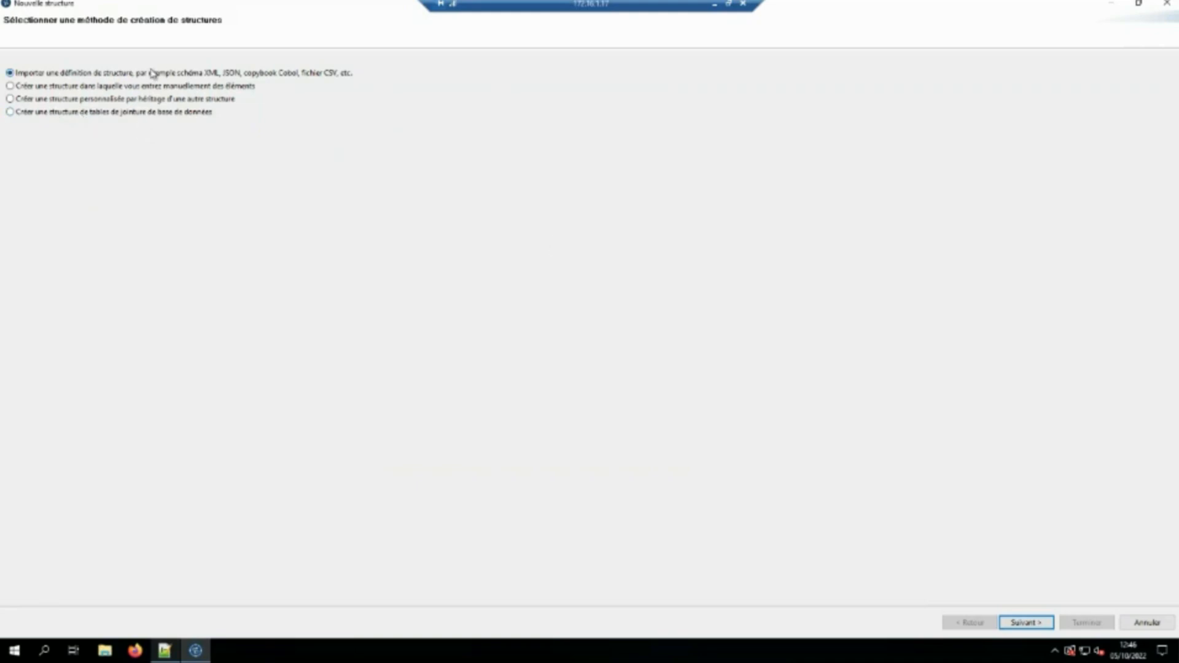
pyautogui.click(1024, 623)
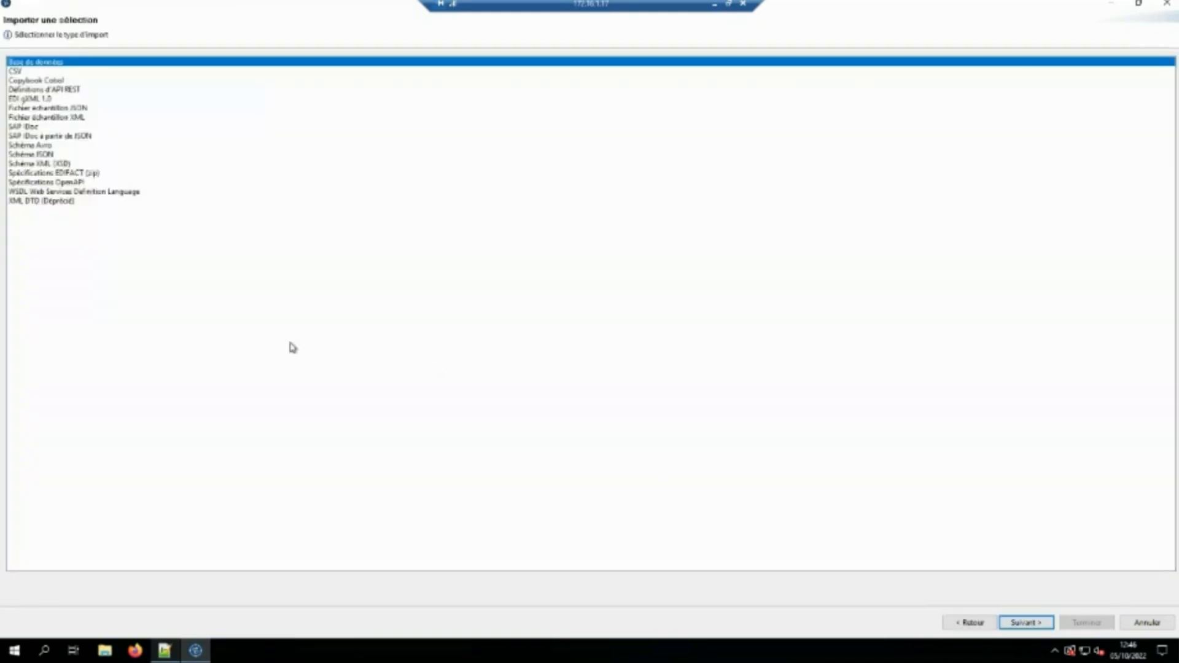
pyautogui.click(35, 72)
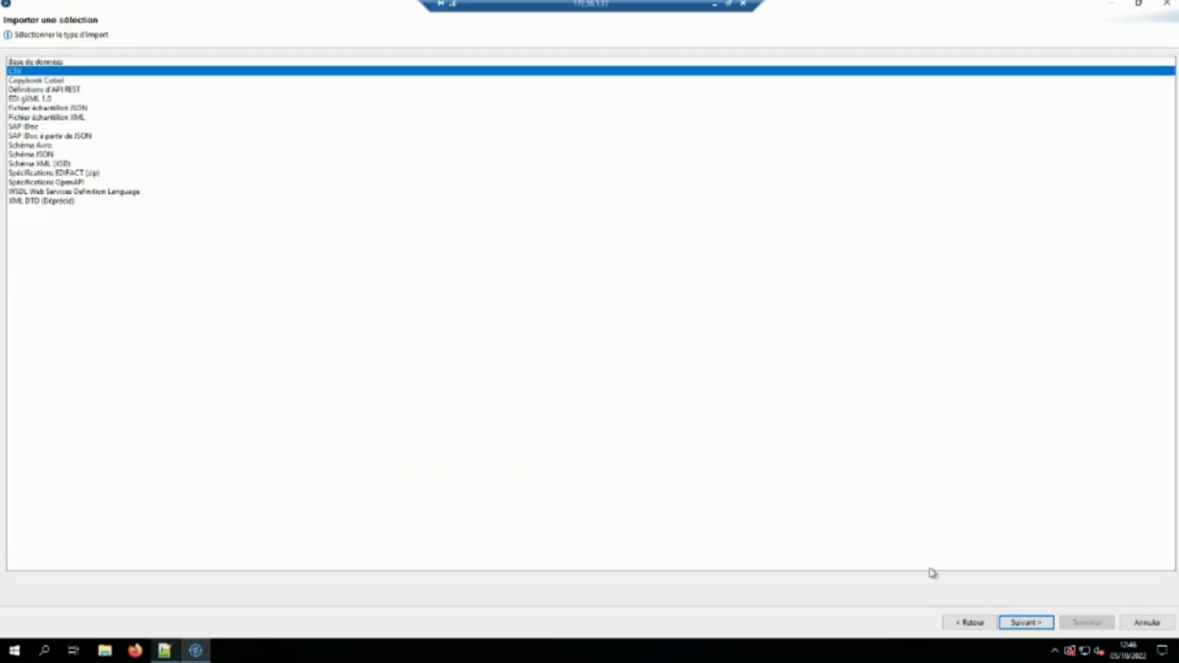
pyautogui.click(1034, 627)
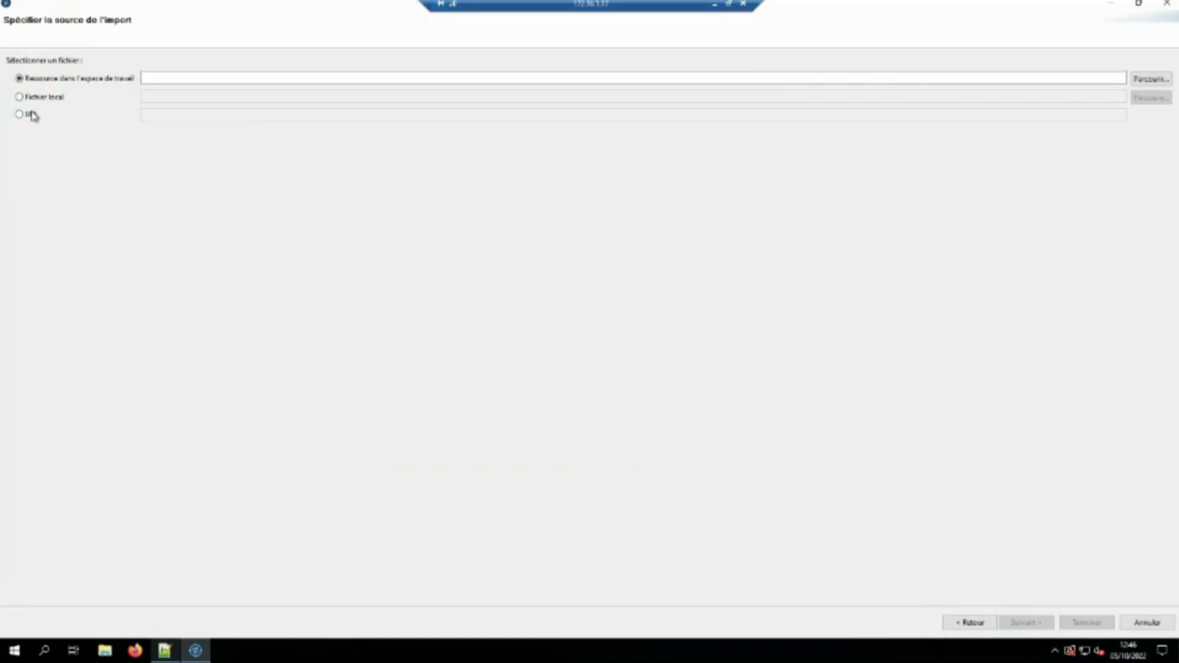
# Use the local file stock_entrepot.csv from the Exemples folder as the import source and accept Demo/Live and the name stock_entrepot
pyautogui.click(47, 98)
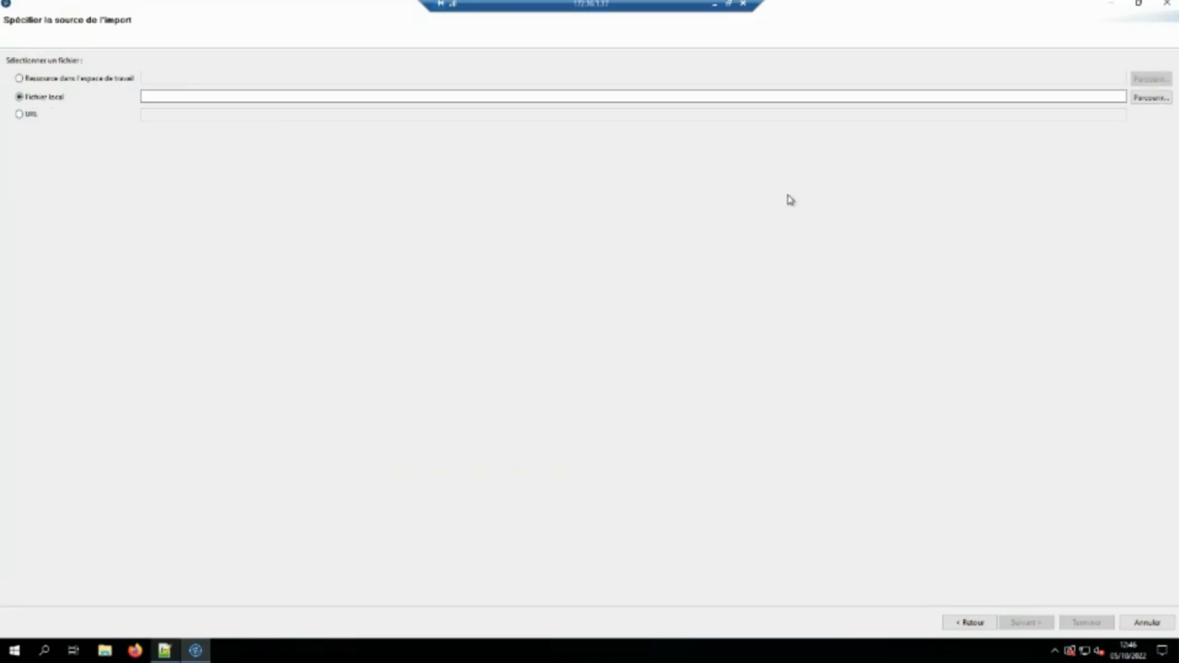
pyautogui.click(1151, 98)
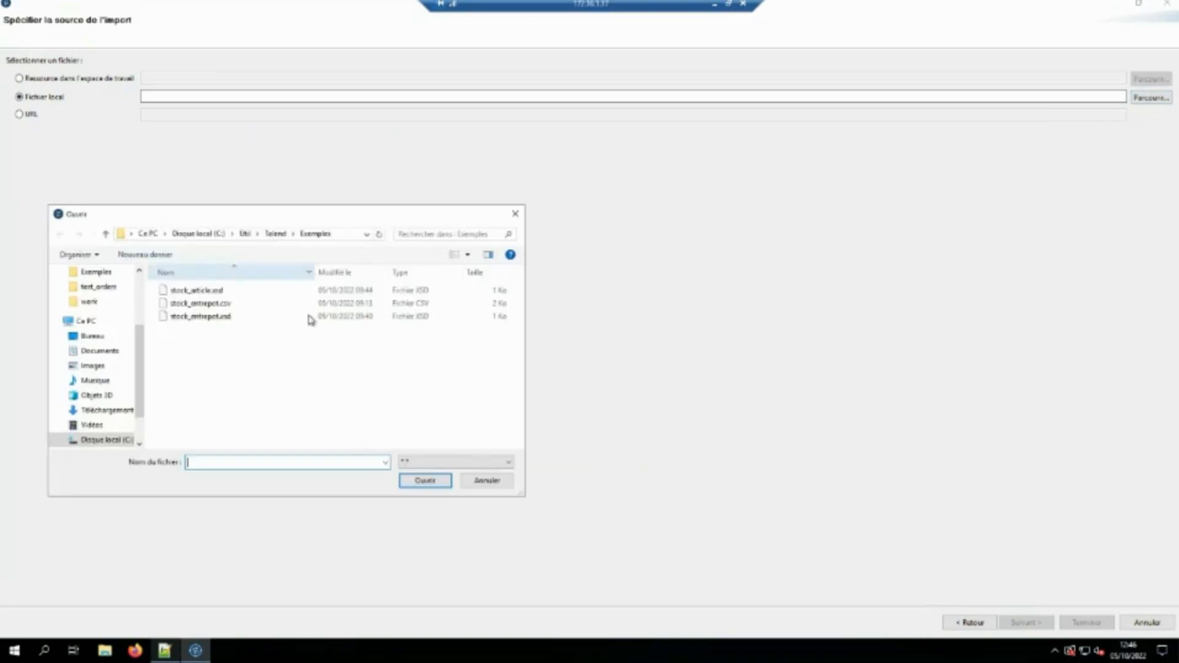
pyautogui.click(208, 303)
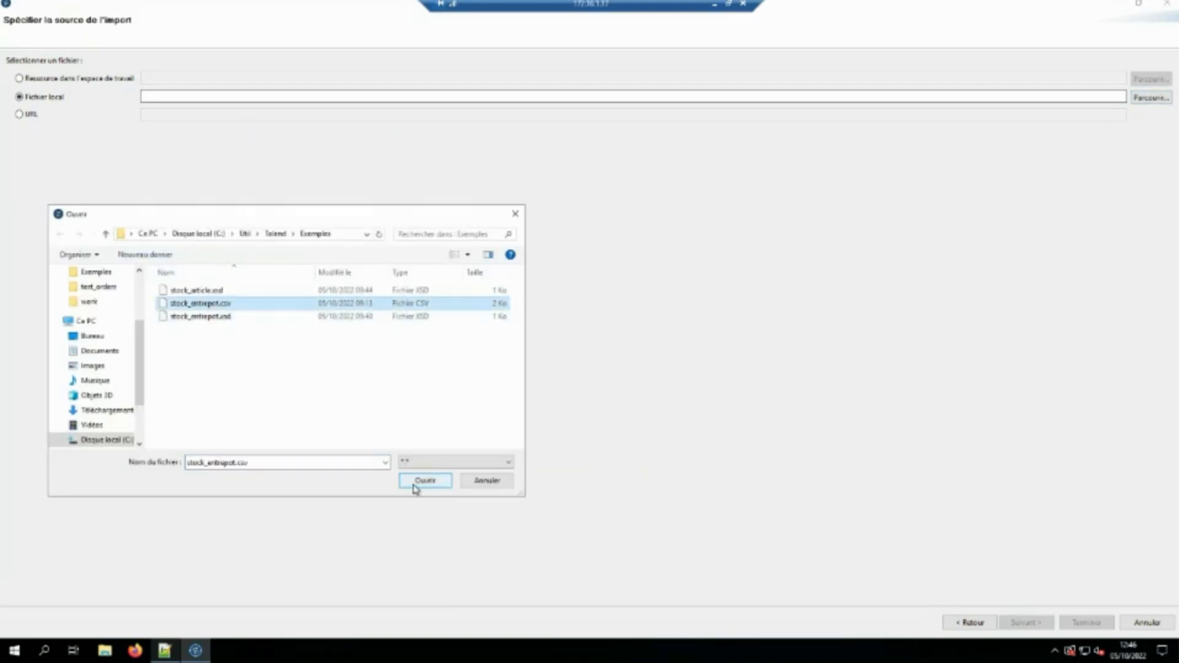
pyautogui.click(414, 485)
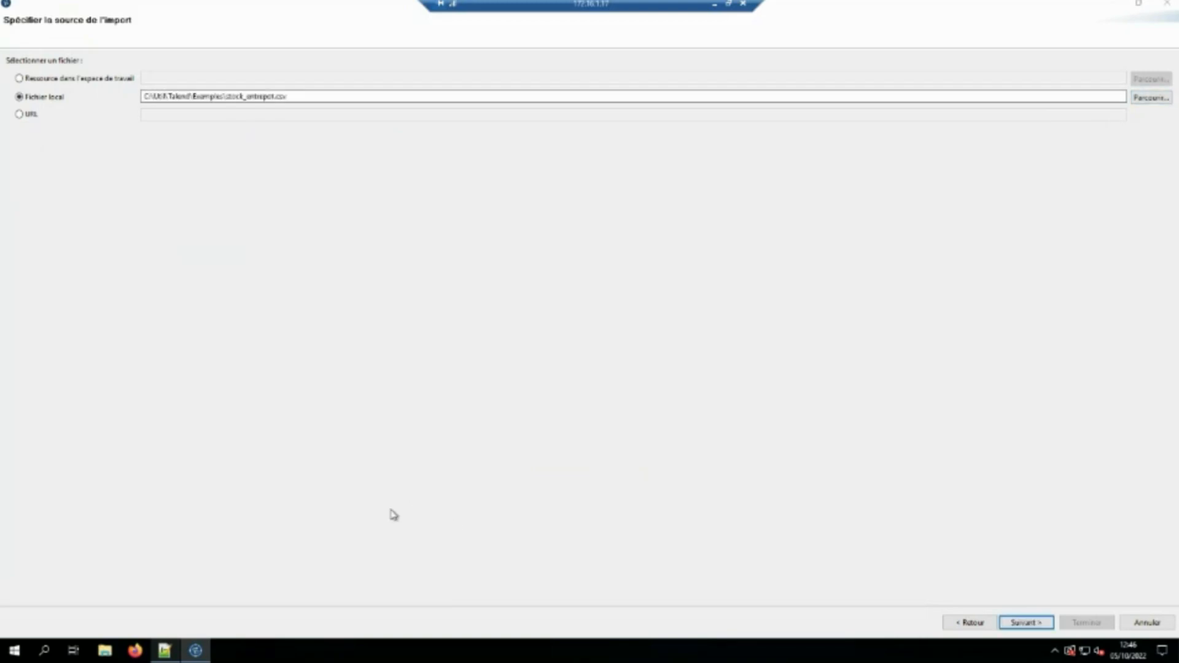
pyautogui.click(1024, 622)
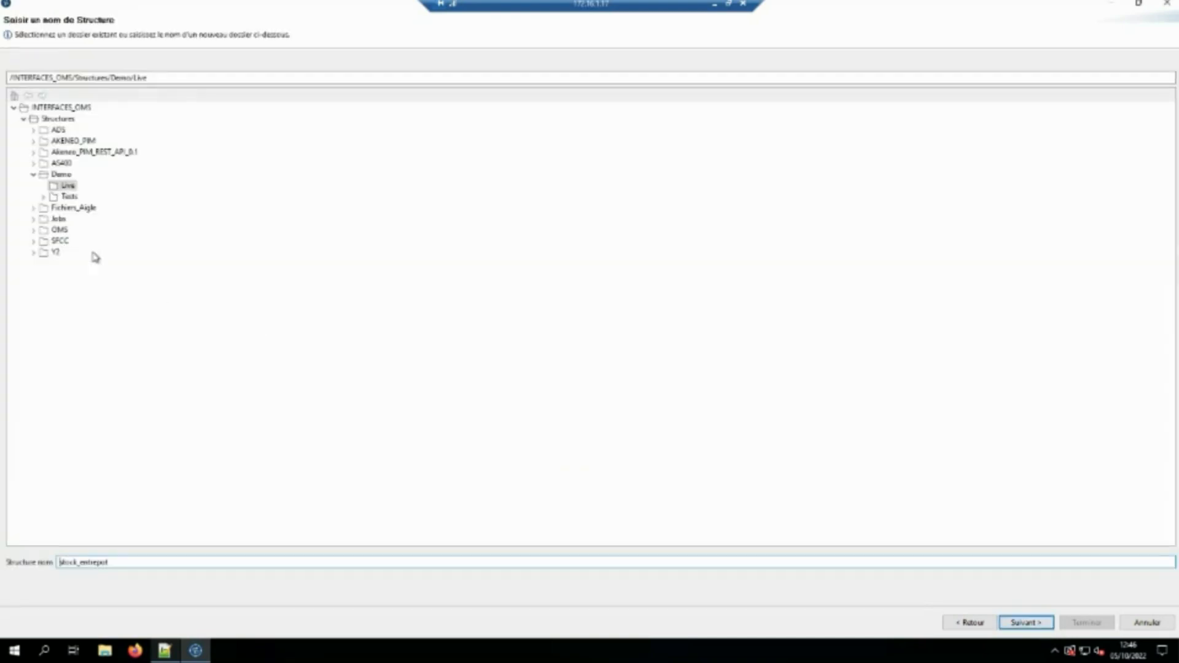
pyautogui.click(1024, 623)
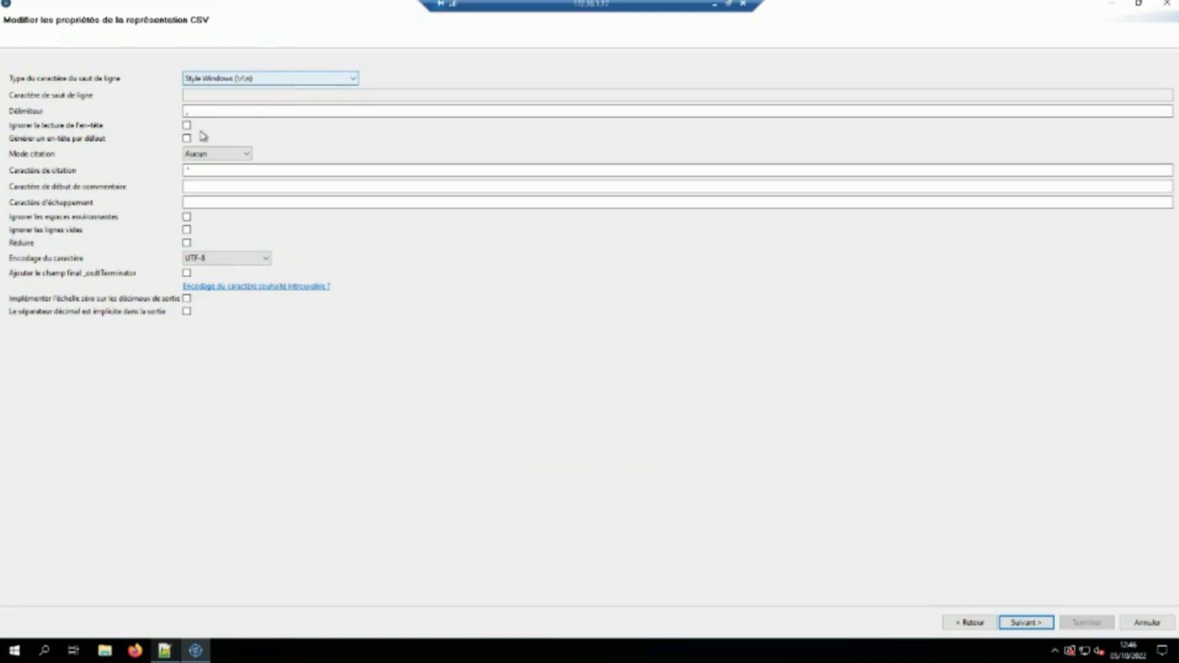
# Set the CSV delimiter to a semicolon, enable ignoring the header reading and empty lines, and complete the stock_entrepot import
pyautogui.click(208, 111)
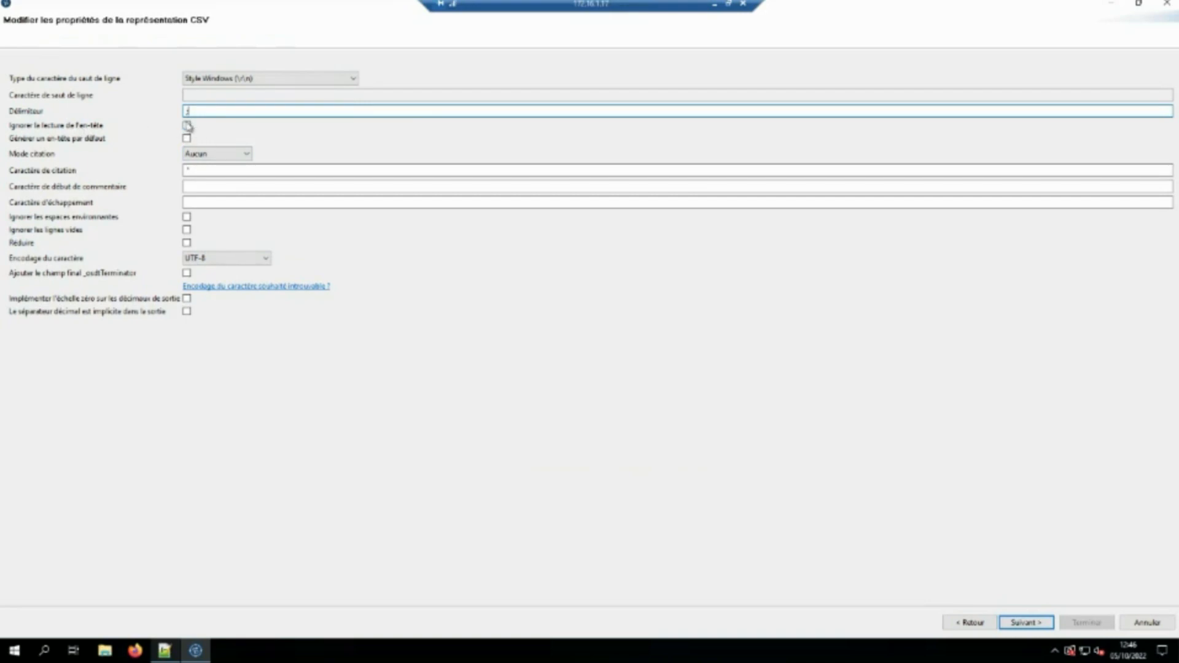
pyautogui.click(187, 125)
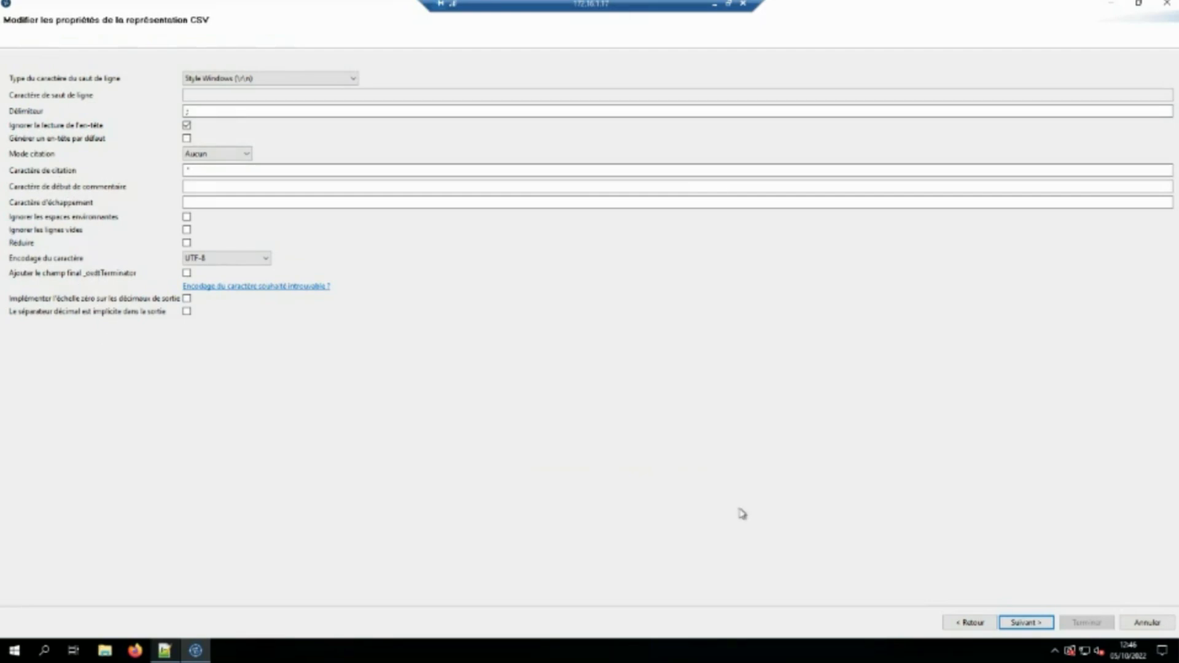
pyautogui.click(187, 230)
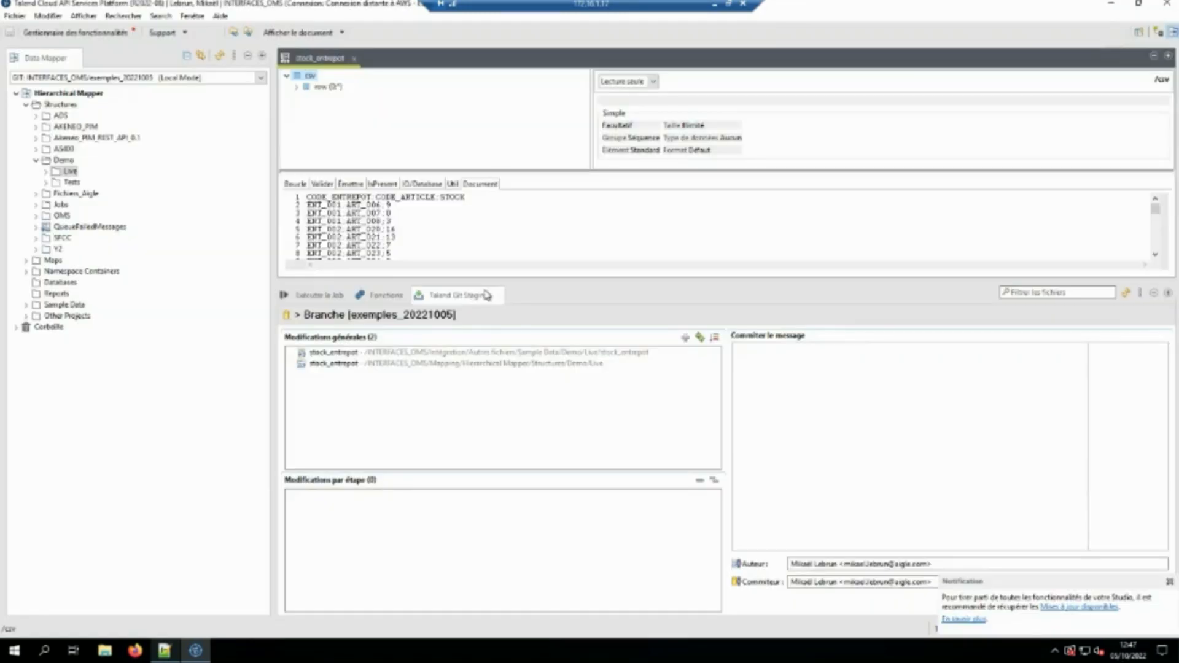
# Enlarge the structure editor and examine stock_entrepot's row, CODE_ENTREPOT, CODE_ARTICLE and STOCK elements against the sample document
pyautogui.moveTo(486, 280); pyautogui.dragTo(486, 402)
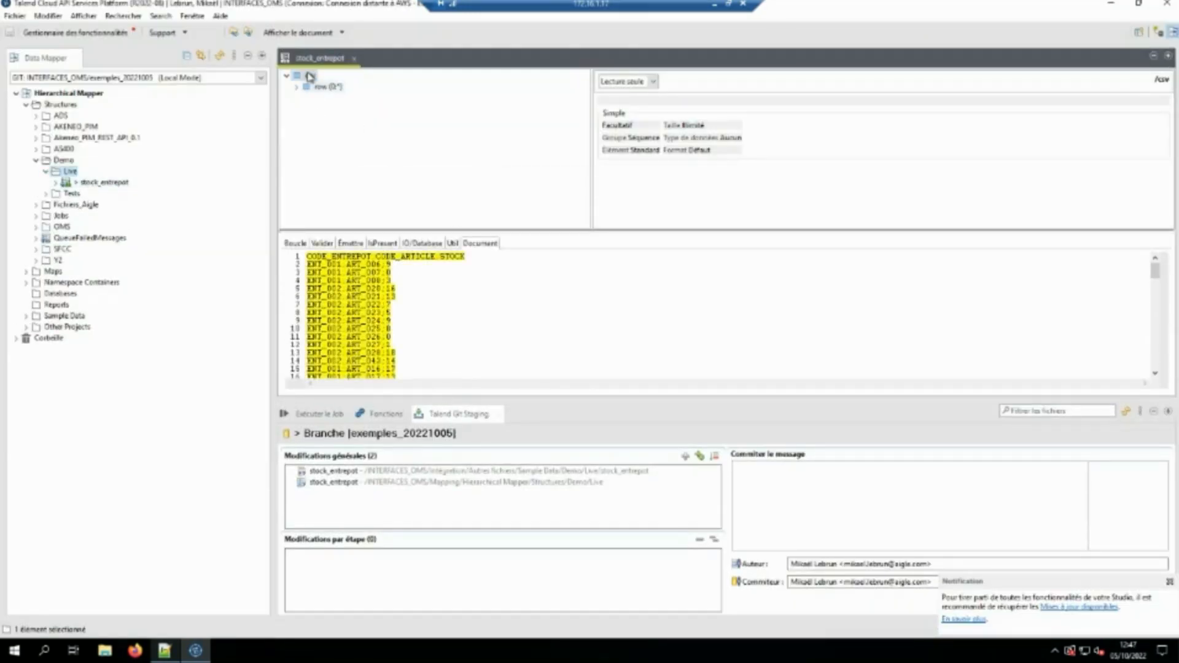
pyautogui.click(320, 87)
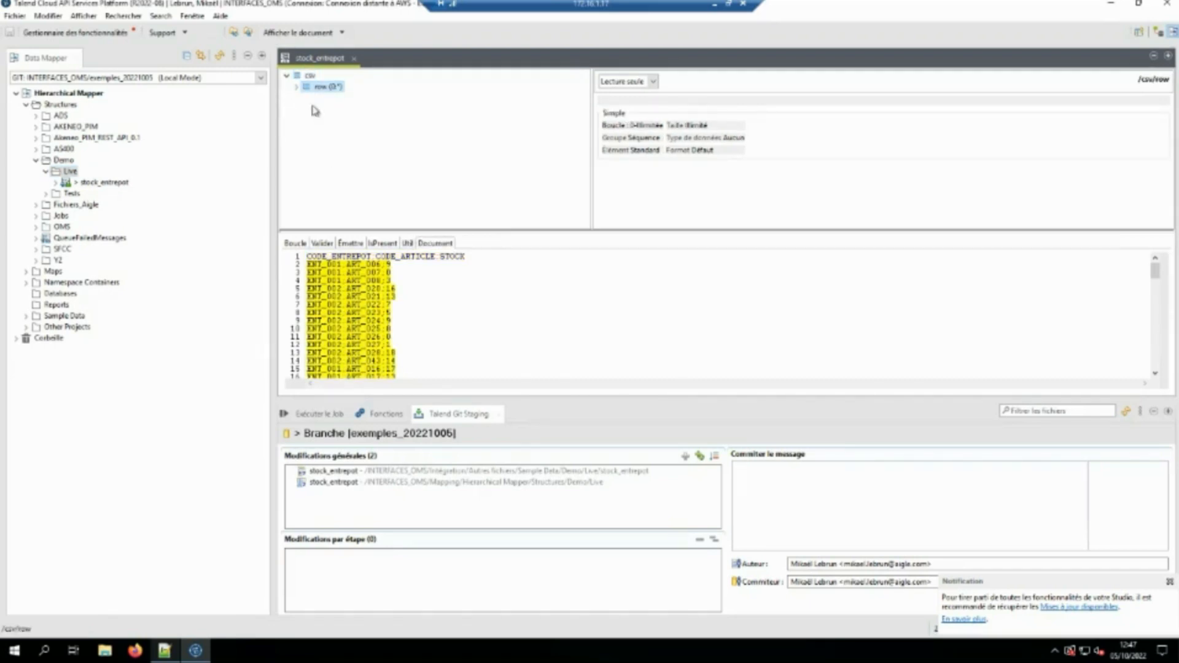
pyautogui.click(297, 87)
pyautogui.click(344, 97)
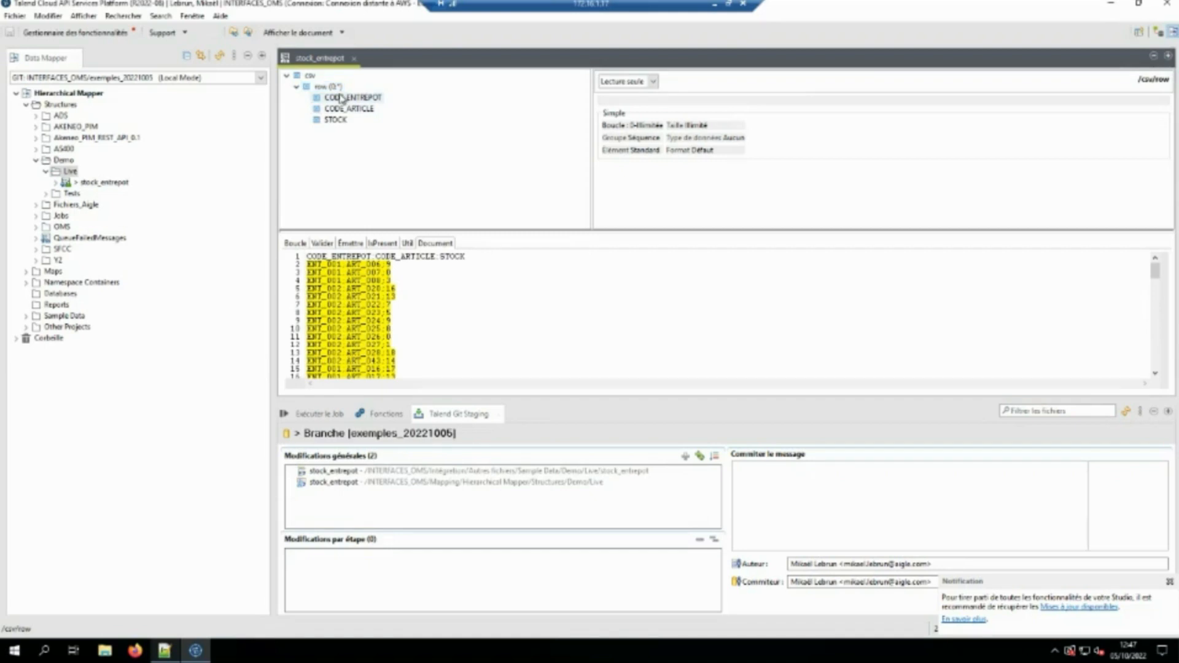
pyautogui.click(341, 109)
pyautogui.click(335, 119)
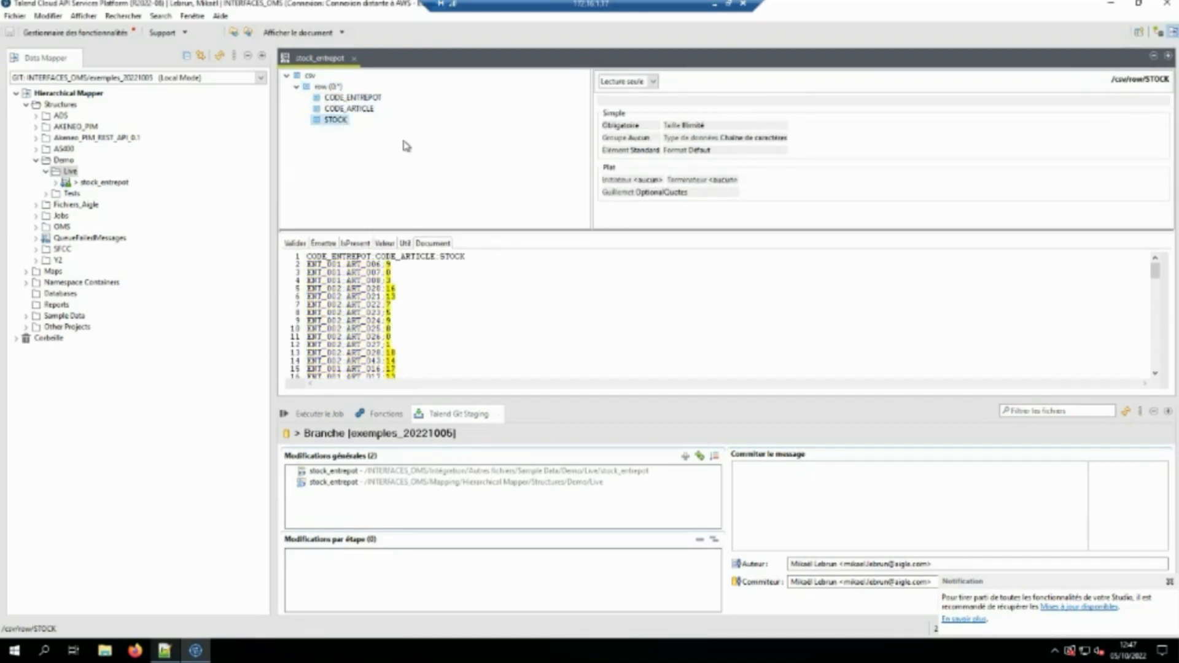
pyautogui.click(336, 98)
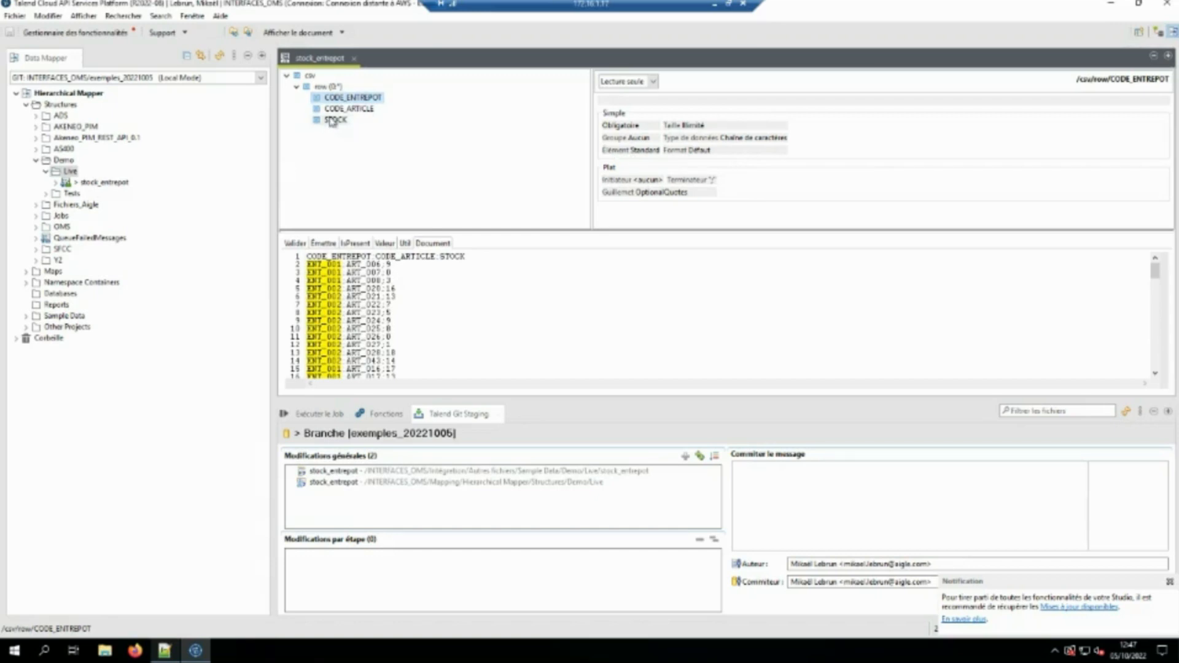
pyautogui.click(341, 111)
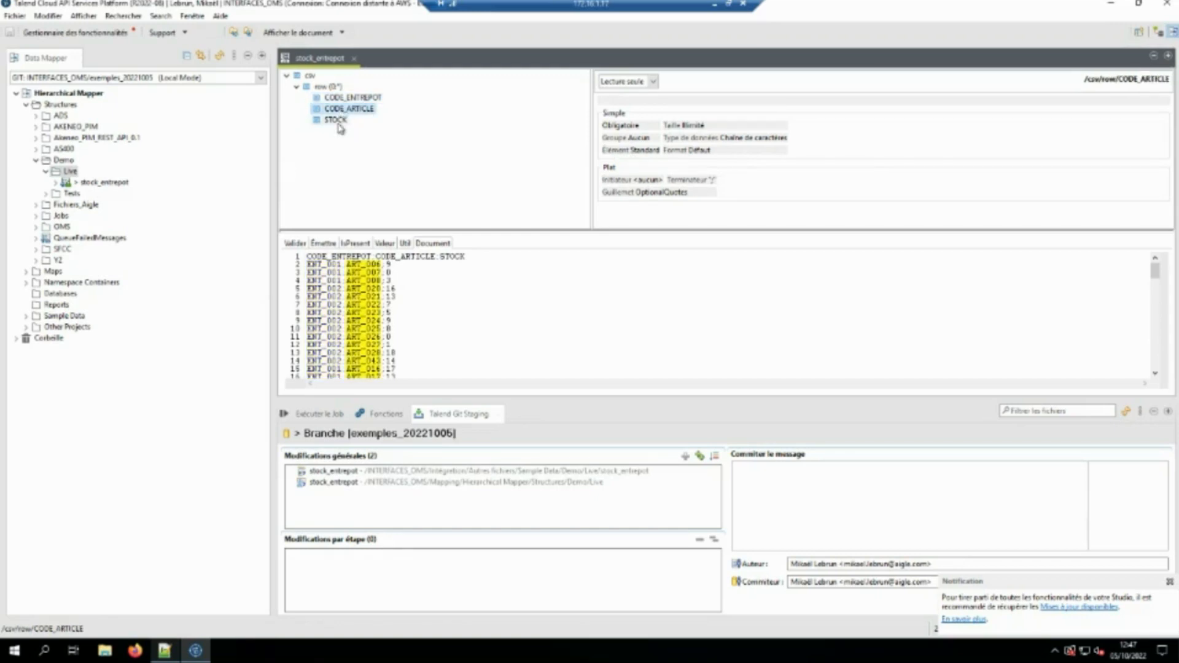
# Make the STOCK element of stock_entrepot editable, set its data type to Entier (32), and review CODE_ENTREPOT in the sample document
pyautogui.click(338, 120)
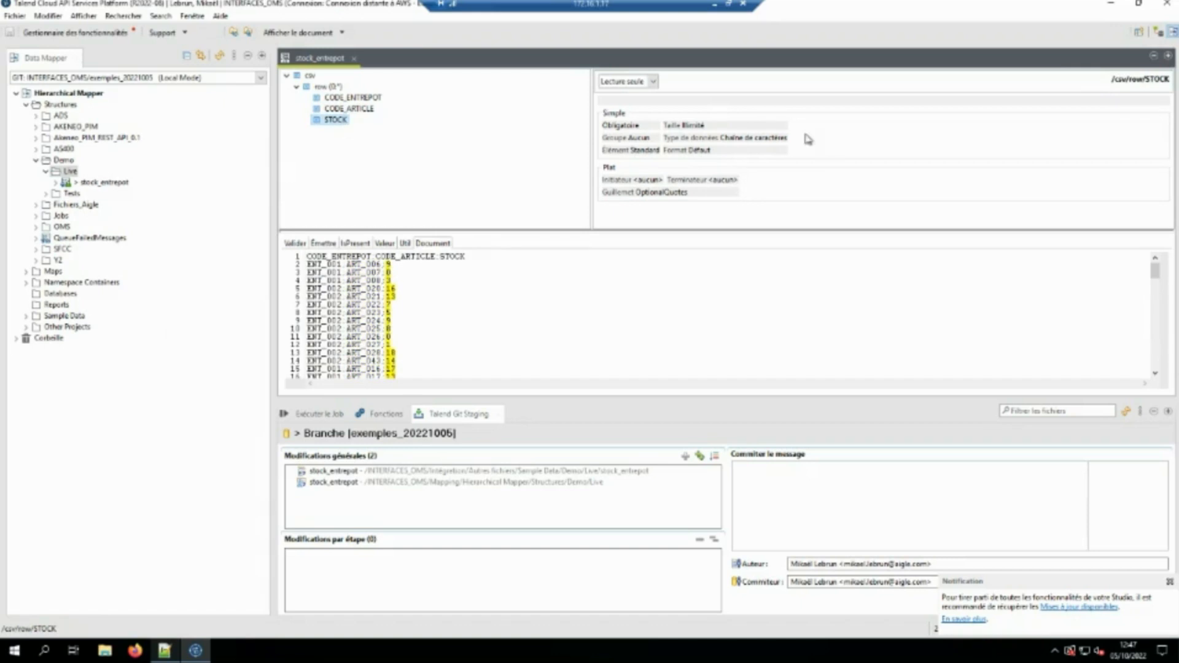
pyautogui.click(640, 85)
pyautogui.click(620, 103)
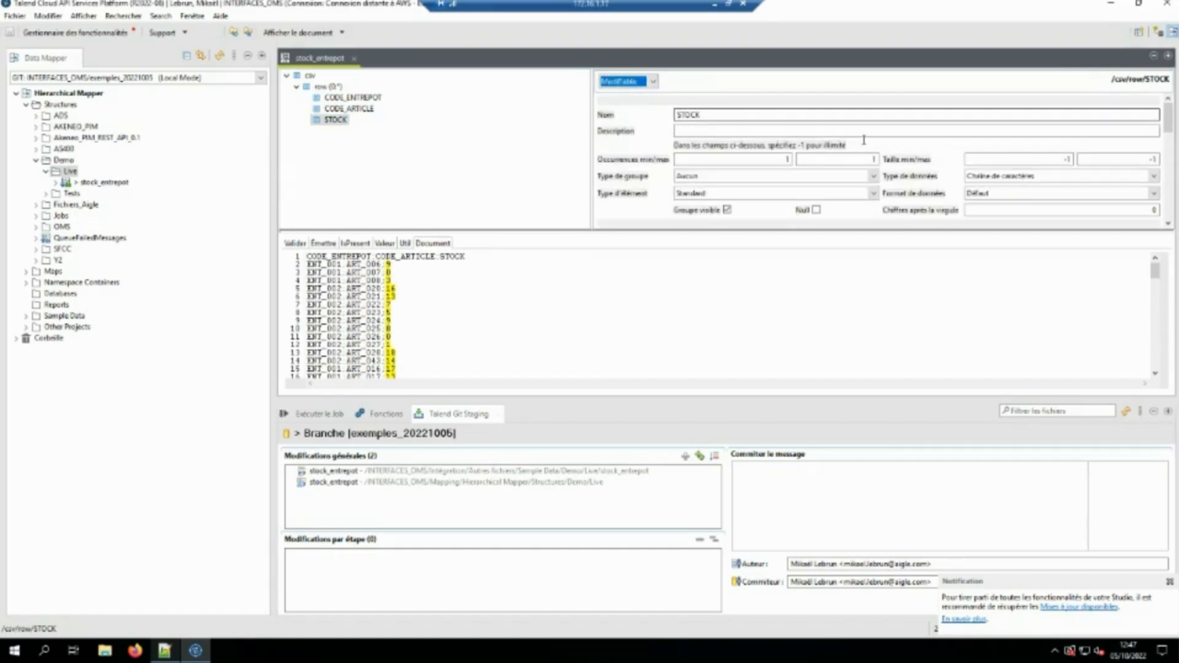
pyautogui.click(1071, 176)
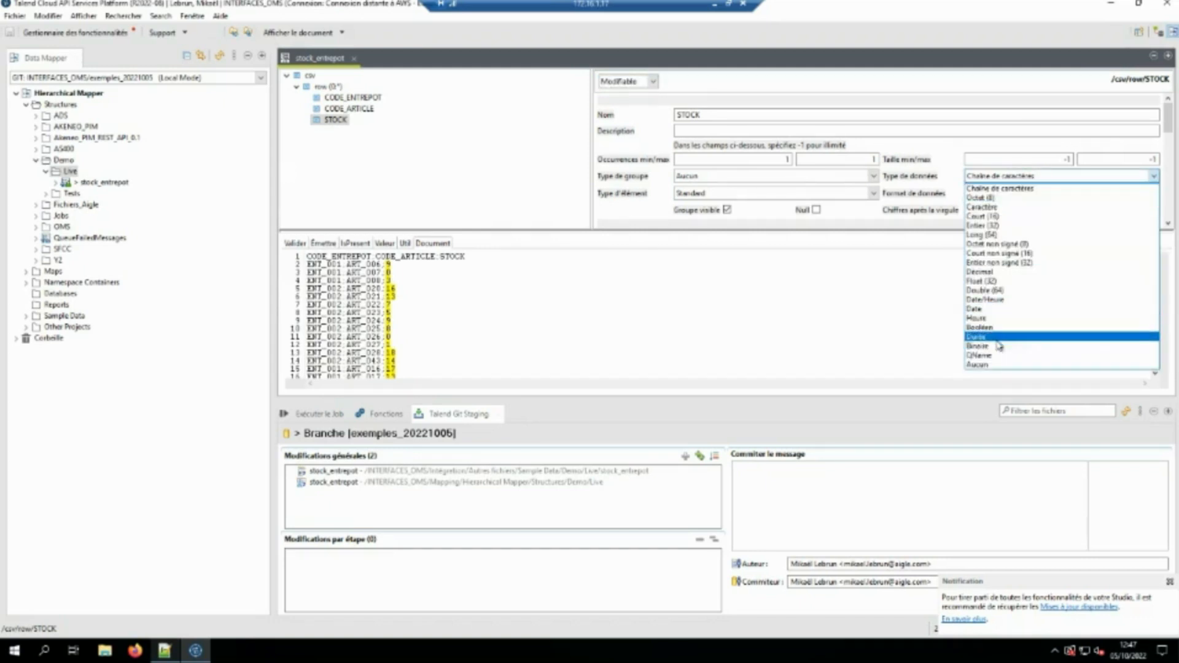
pyautogui.click(987, 227)
pyautogui.click(453, 154)
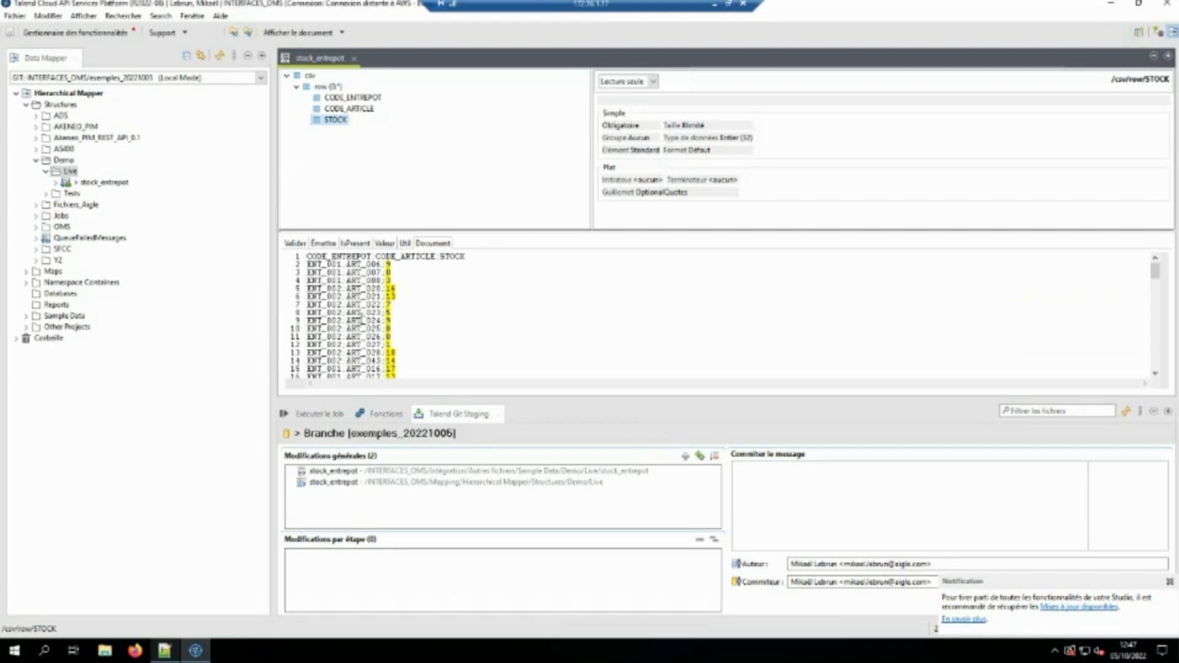
pyautogui.click(347, 98)
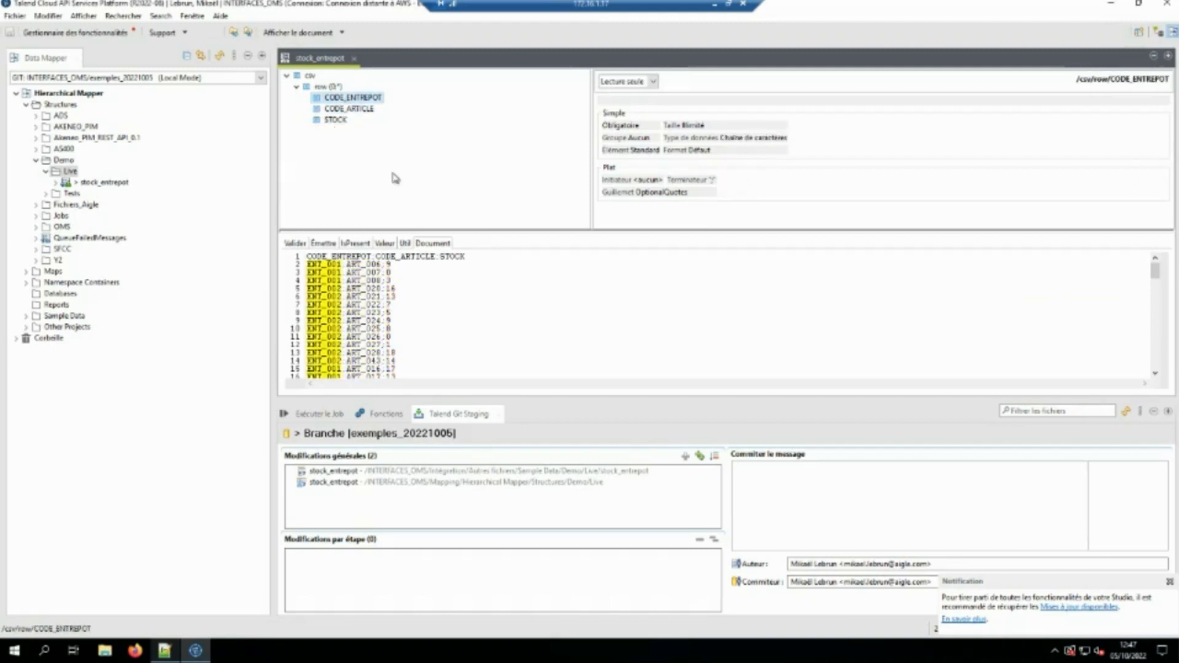
pyautogui.scroll(-1, 391, 328)
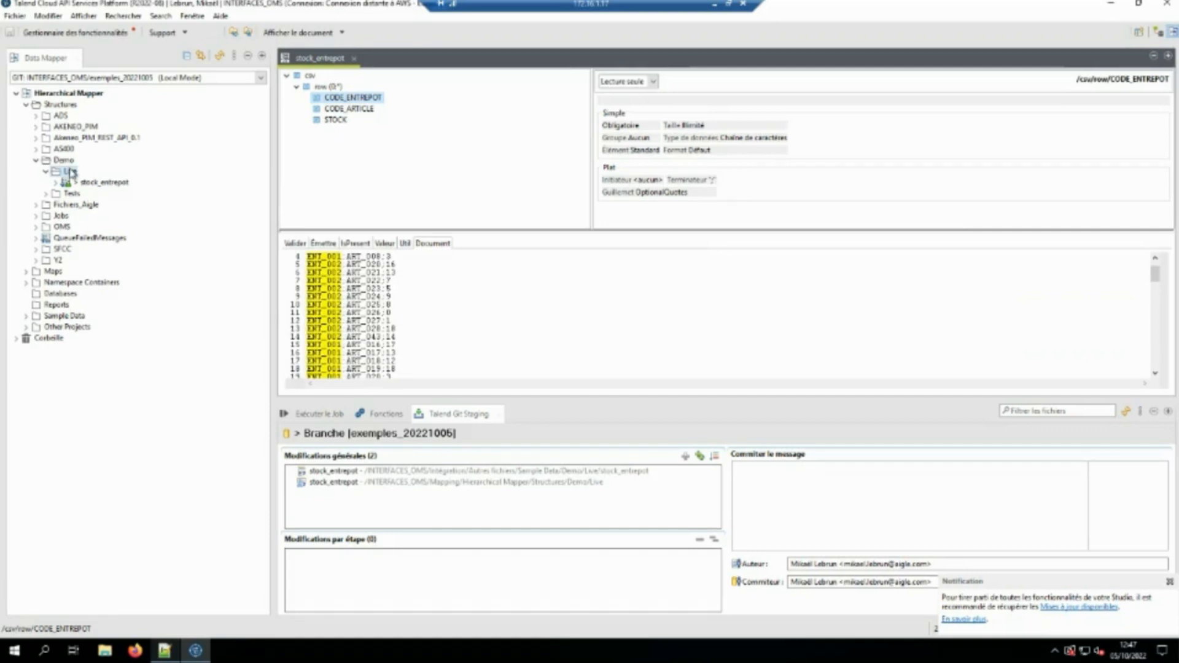
# Start a new structure in the Demo/Live folder by importing a definition of type Schéma XML (XSD)
pyautogui.rightClick(71, 172)
pyautogui.moveTo(126, 179)
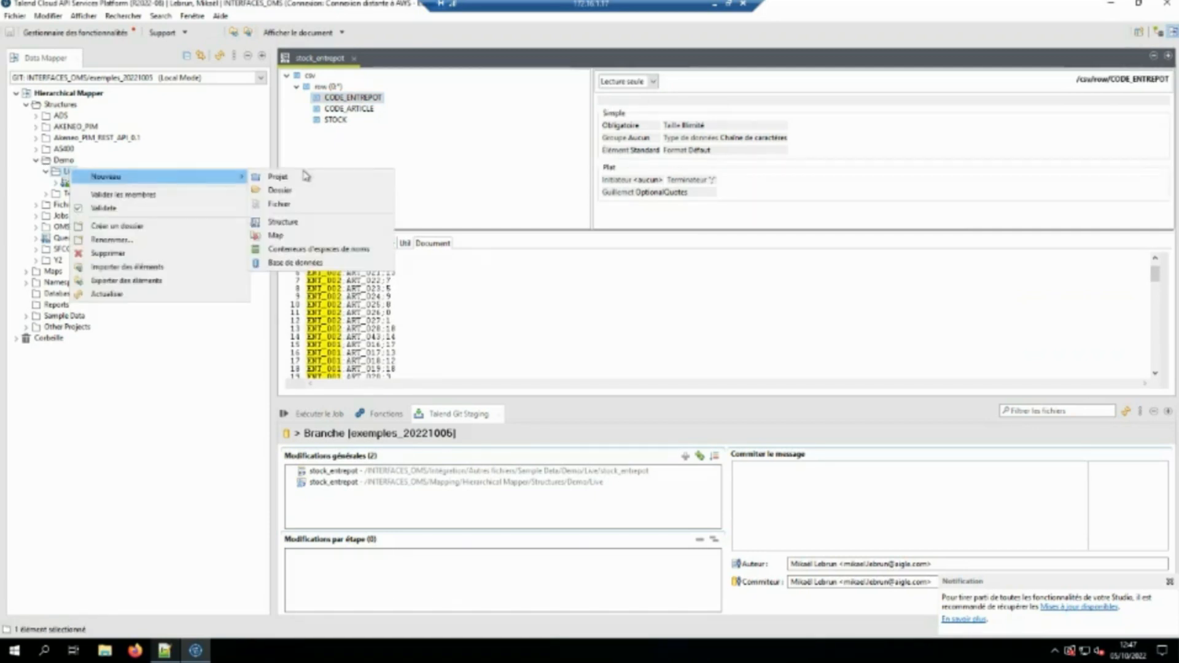
pyautogui.click(314, 222)
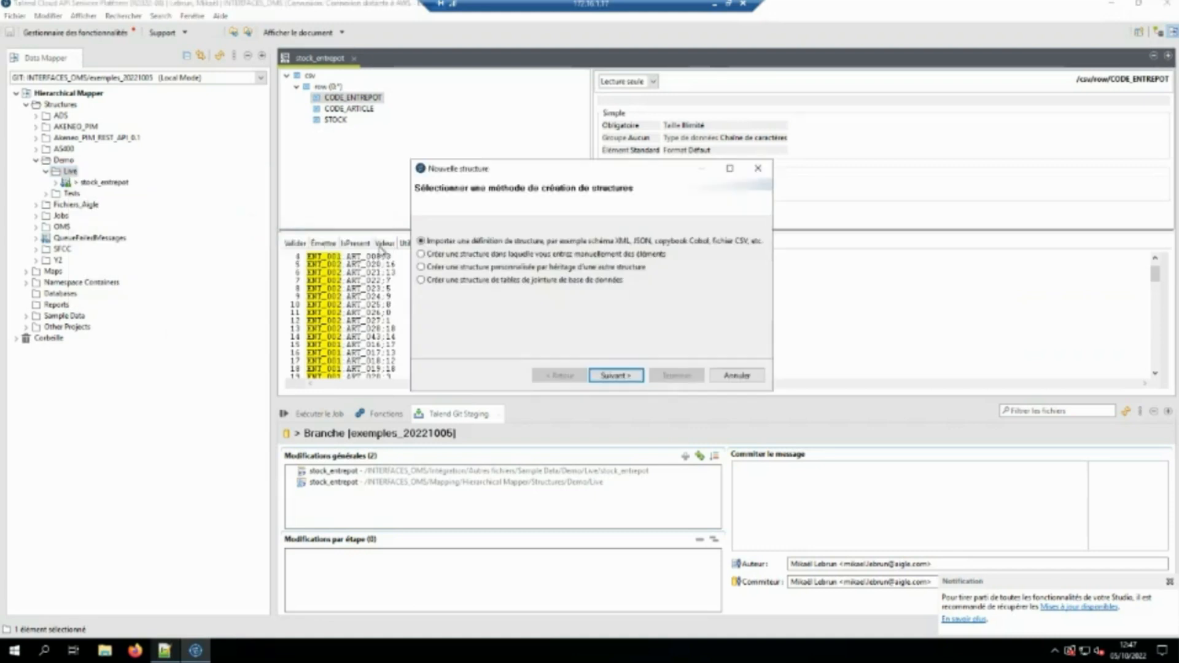
pyautogui.click(613, 376)
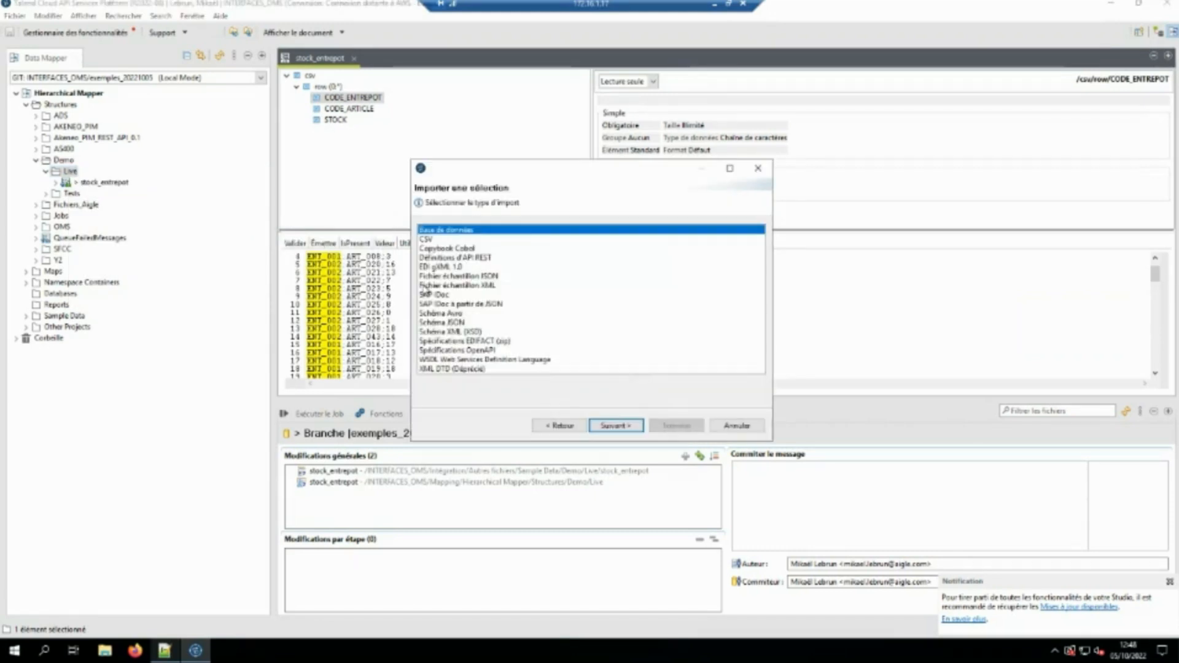
pyautogui.click(452, 333)
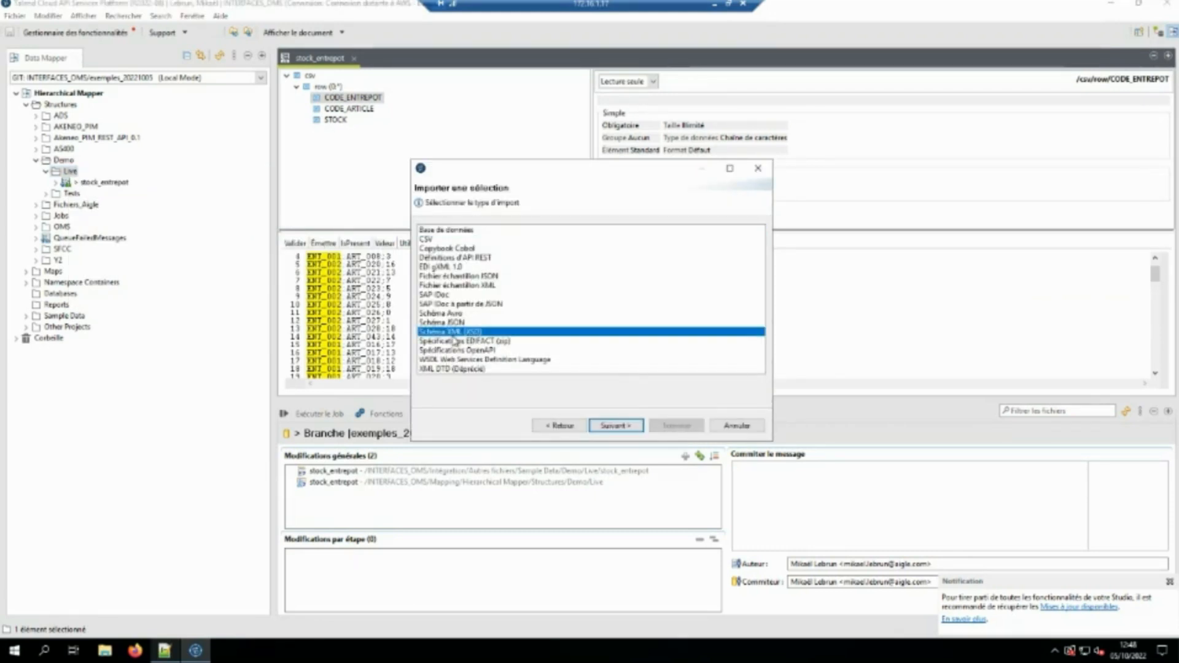
pyautogui.click(611, 425)
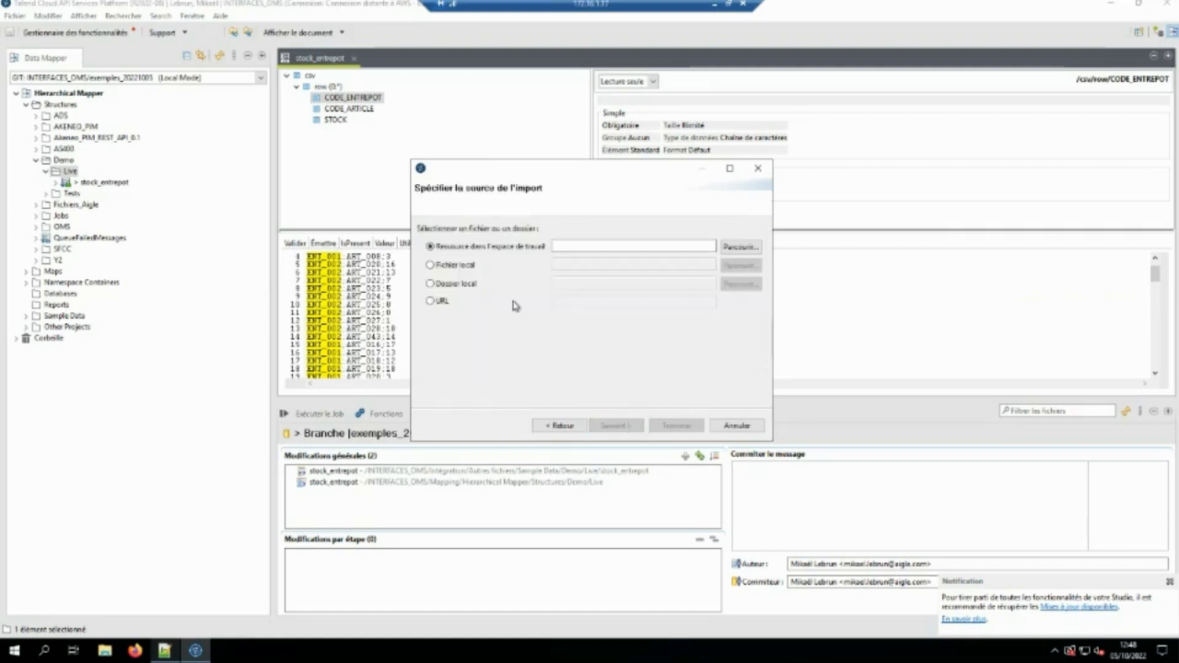
# Import the local file stock_article.xsd from the Exemples folder as the structure's source and complete the import
pyautogui.click(449, 267)
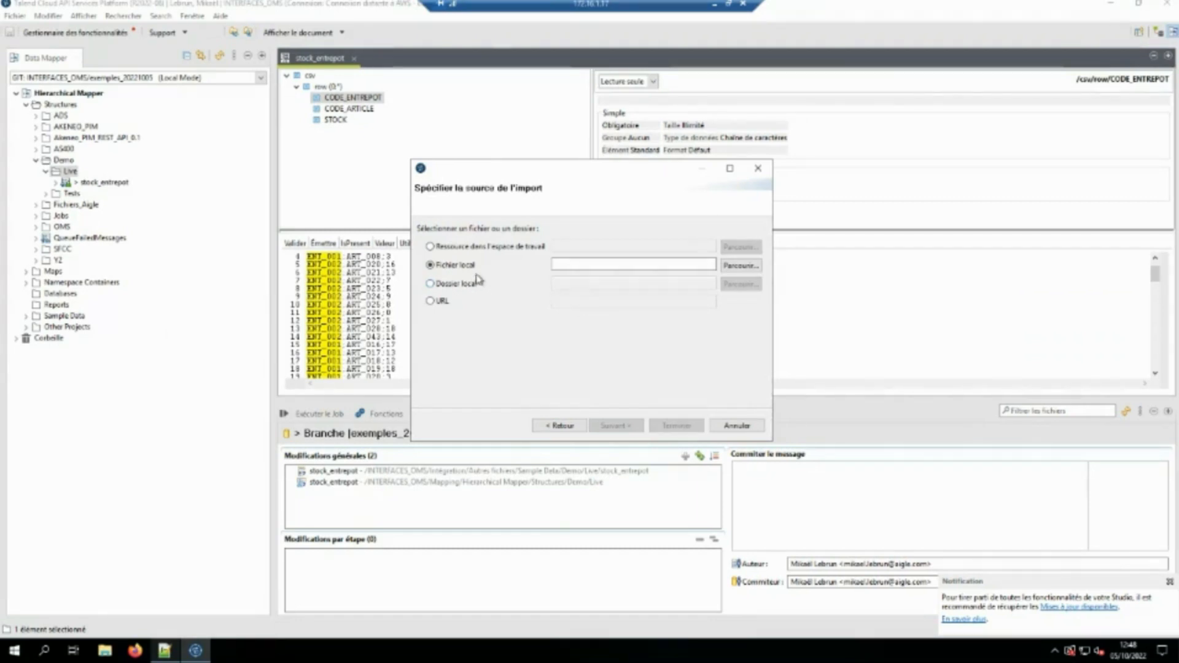
pyautogui.click(746, 265)
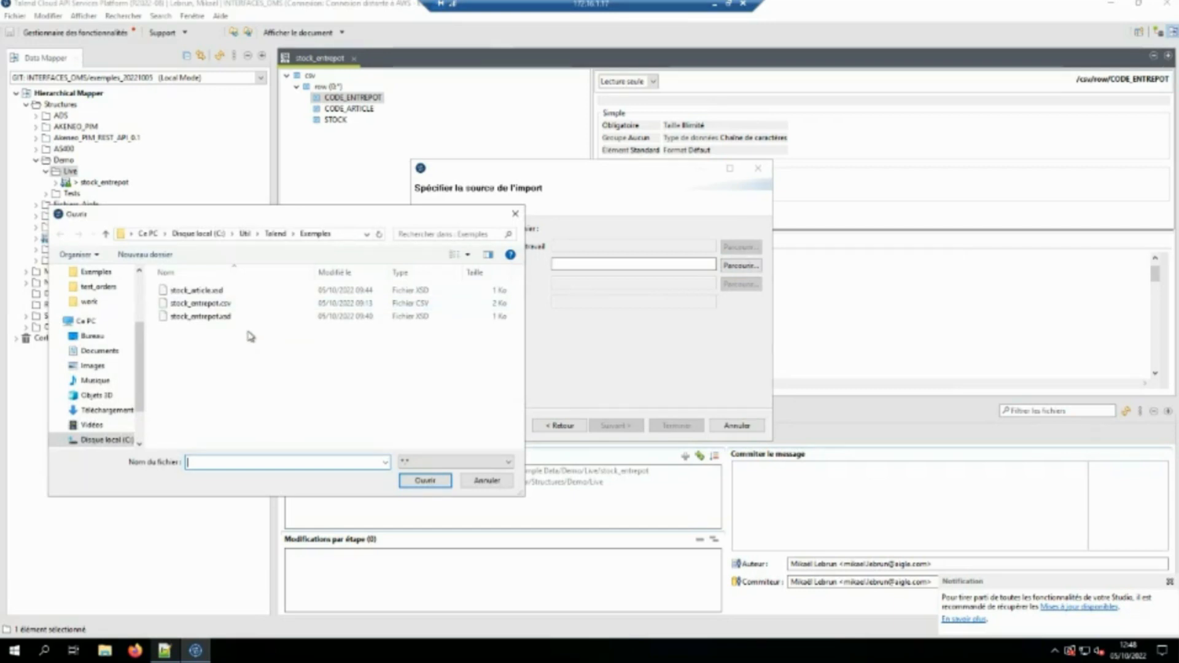
pyautogui.click(202, 291)
pyautogui.click(425, 480)
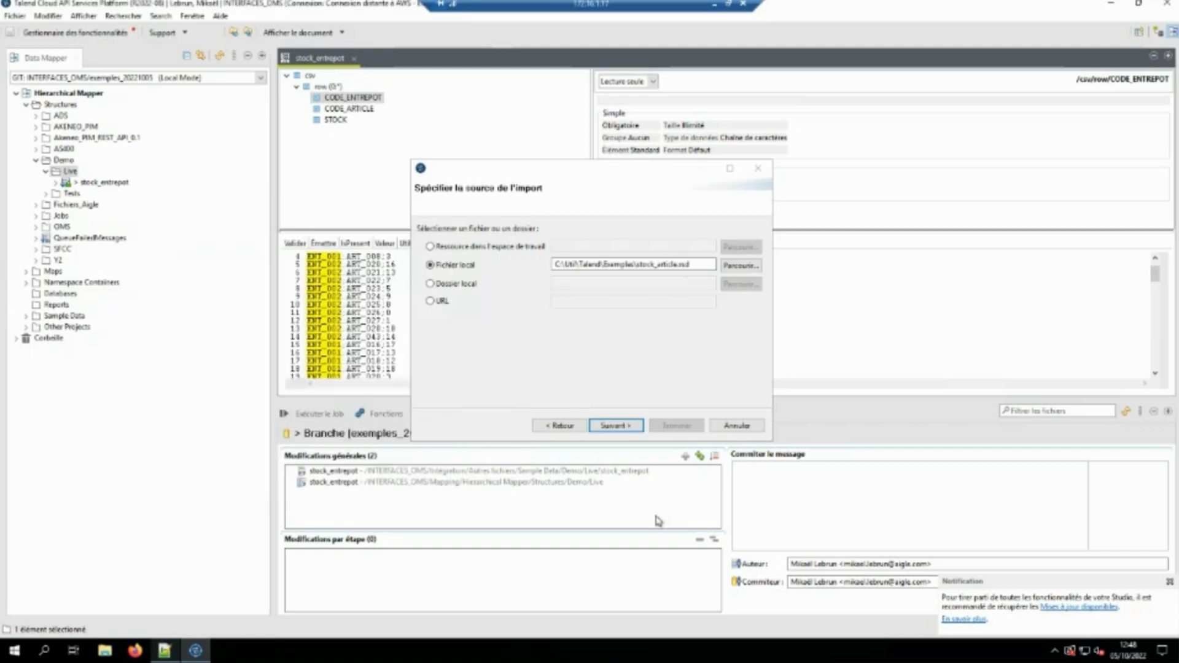
pyautogui.click(624, 428)
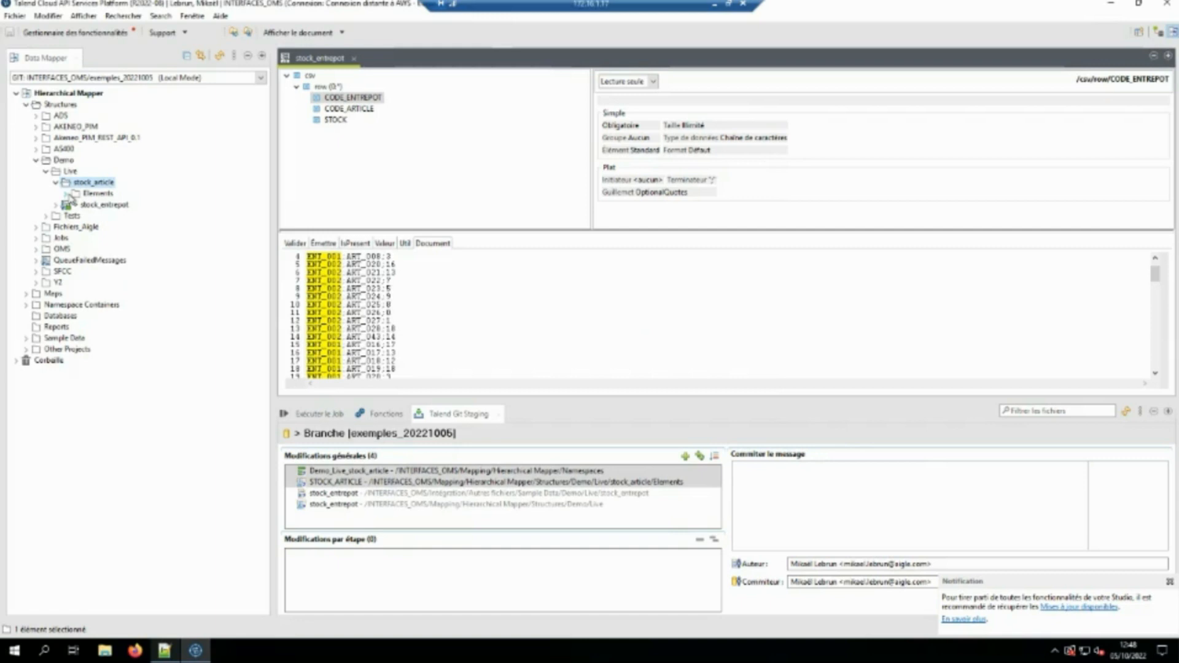
# Open the STOCK_ARTICLE structure from the Elements folder and examine its article, code_article and quantite elements and their data types
pyautogui.click(66, 194)
pyautogui.click(111, 203)
pyautogui.doubleClick(111, 204)
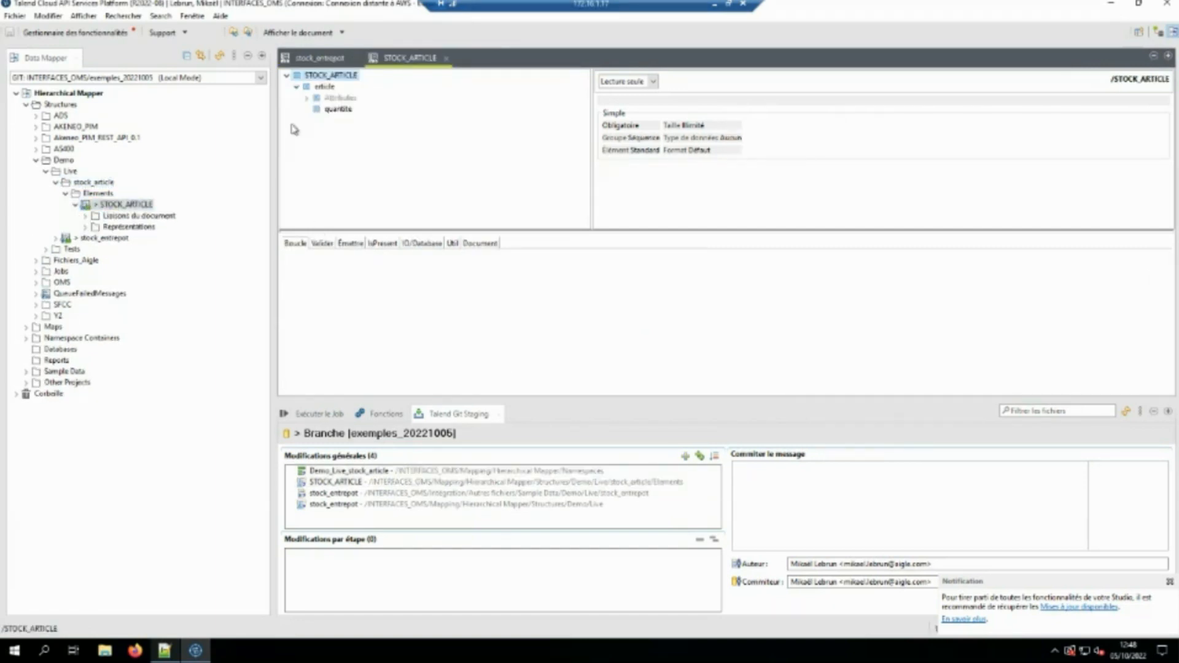
pyautogui.click(307, 98)
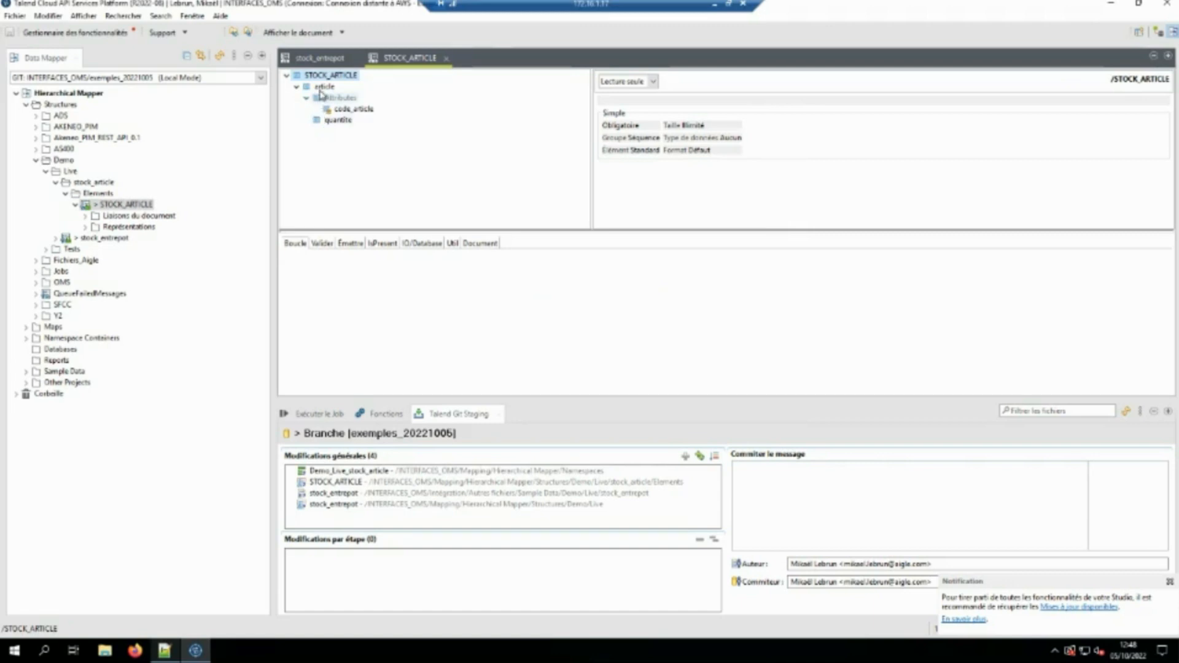
pyautogui.click(321, 89)
pyautogui.click(344, 110)
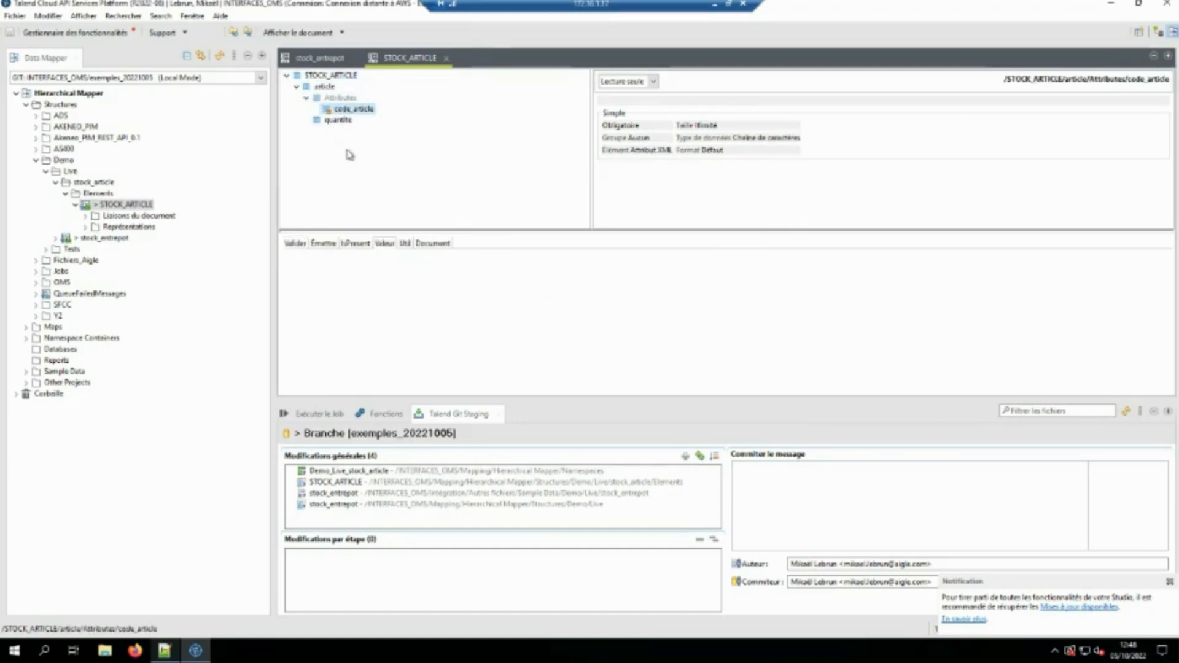
pyautogui.click(337, 120)
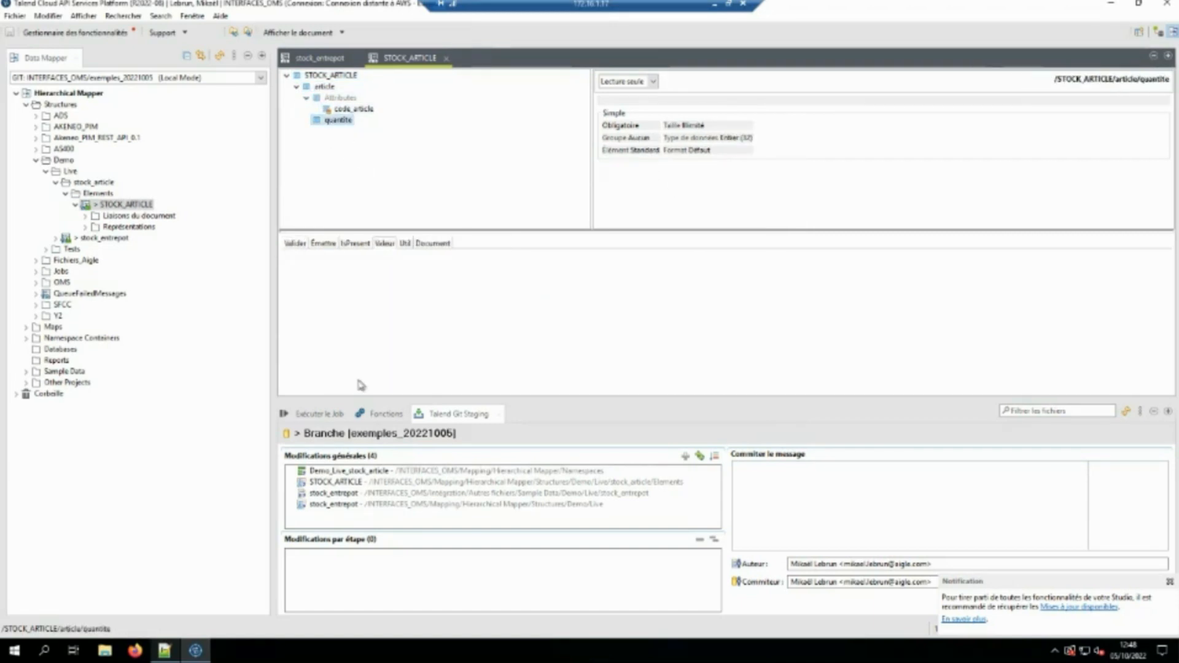
pyautogui.moveTo(716, 137); pyautogui.dragTo(758, 141)
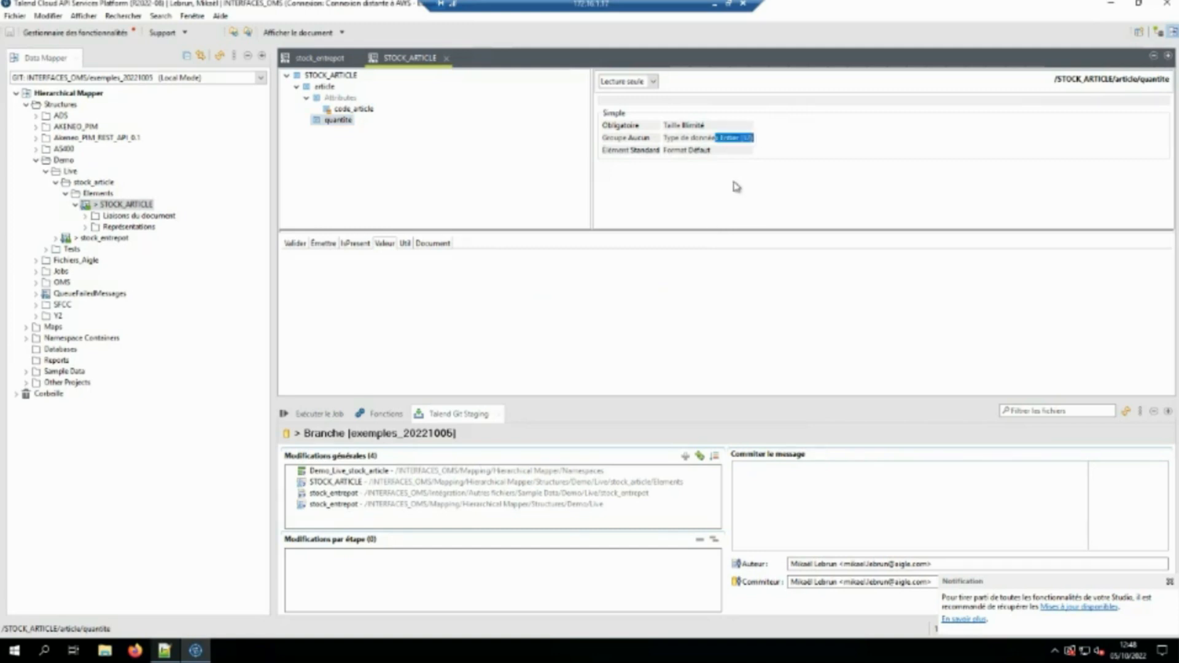
pyautogui.click(347, 112)
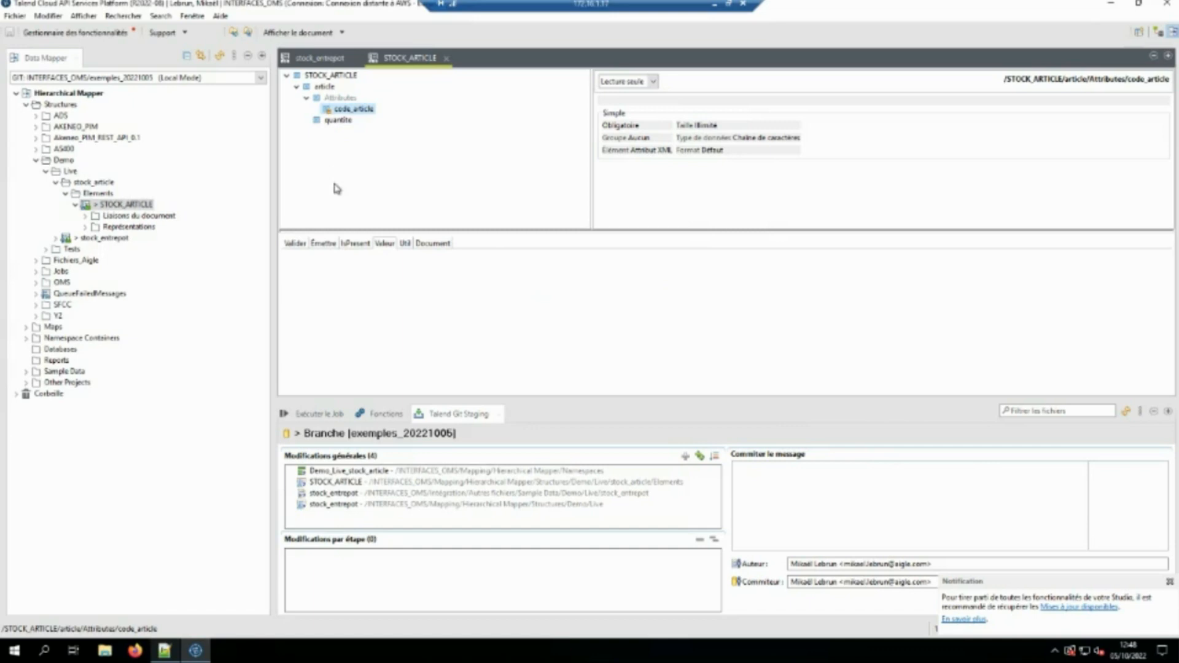
# Compare the representations of STOCK_ARTICLE and stock_entrepot, and add a JSON representation to STOCK_ARTICLE
pyautogui.click(85, 227)
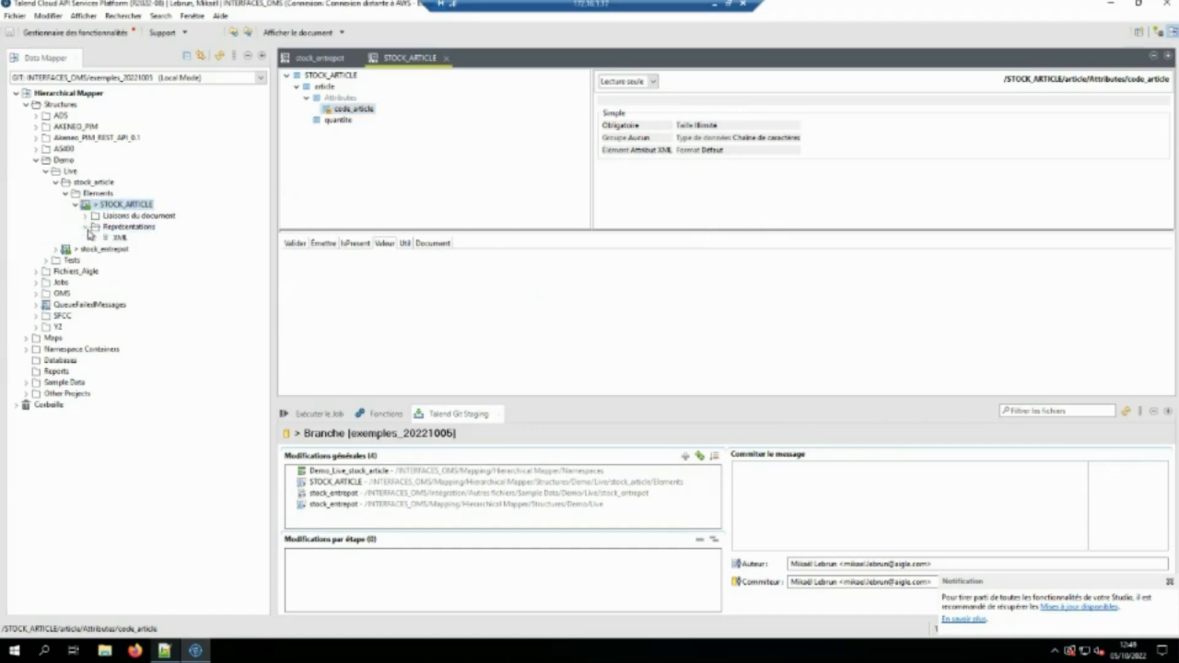
pyautogui.click(55, 249)
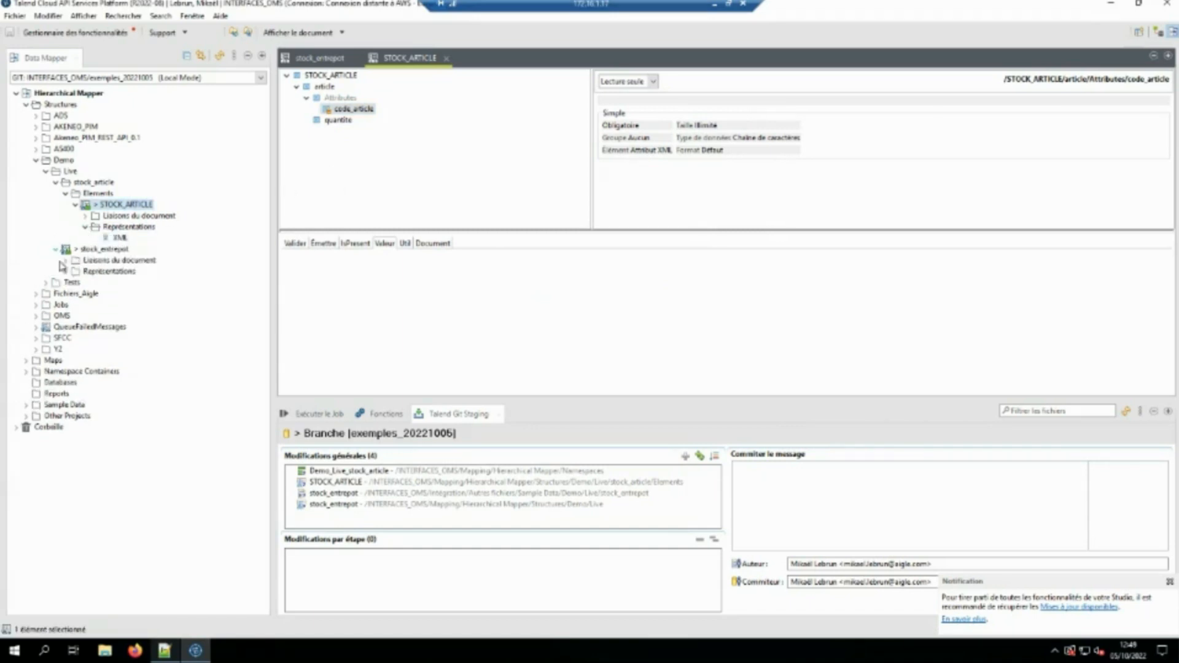
pyautogui.click(67, 271)
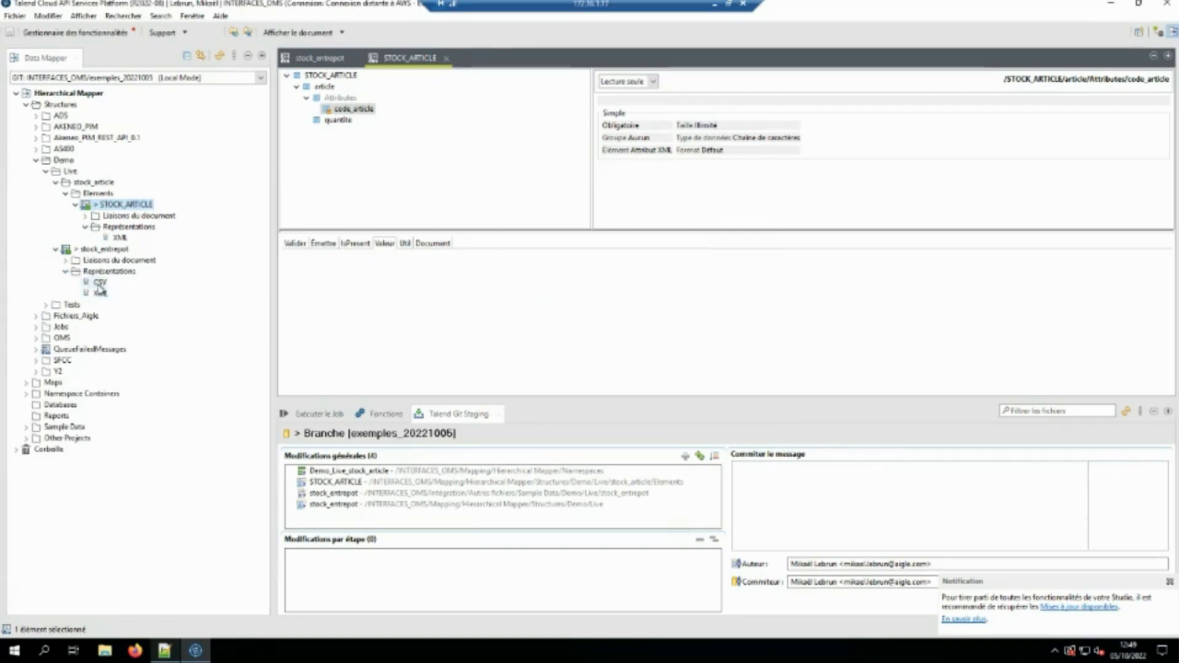
pyautogui.click(122, 229)
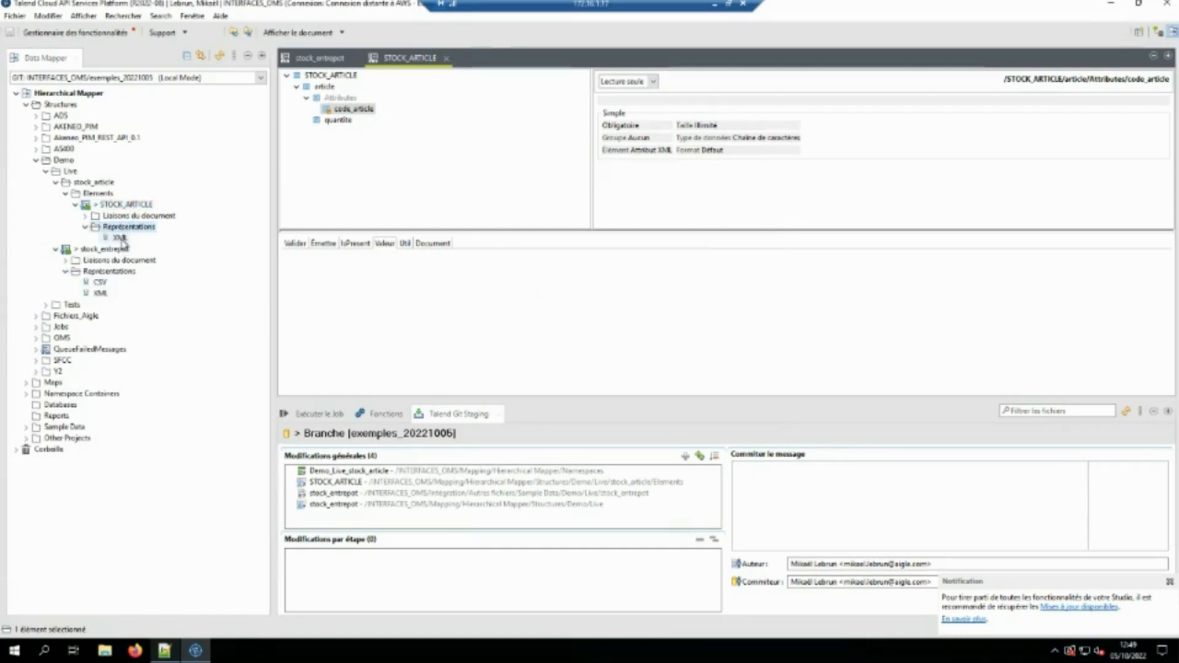
pyautogui.rightClick(119, 228)
pyautogui.click(162, 240)
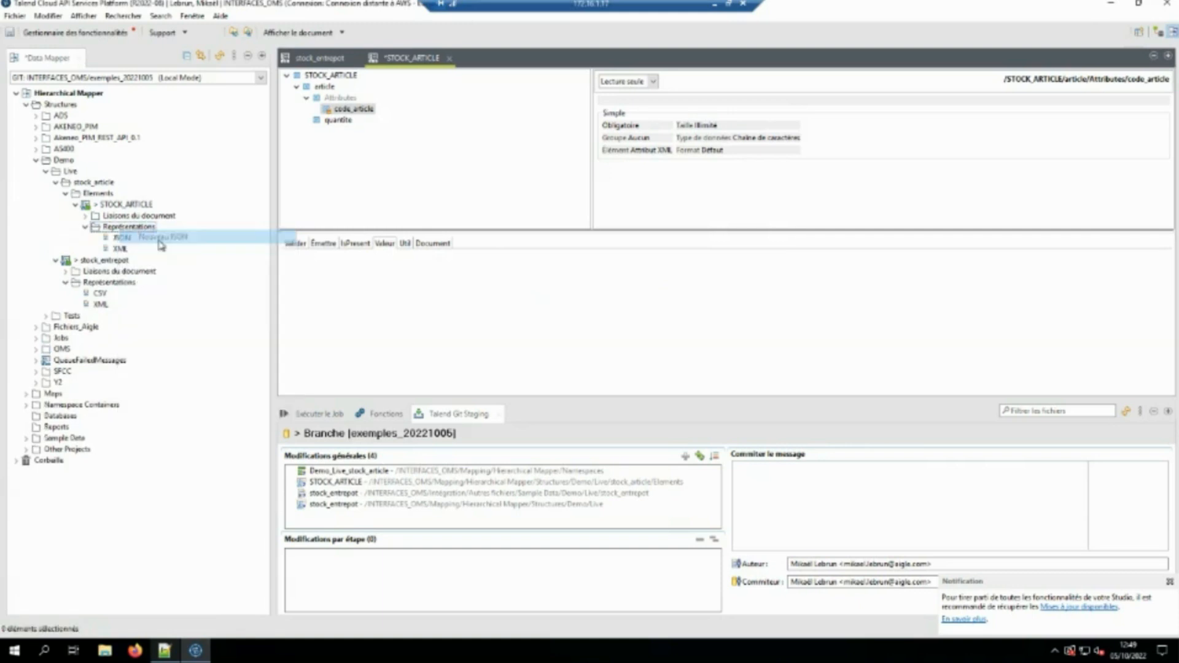
# Save the STOCK_ARTICLE structure and collapse the stock_article and stock_entrepot entries in the structure tree
pyautogui.click(122, 237)
pyautogui.hotkey('ctrl', 's')
pyautogui.press('Return')
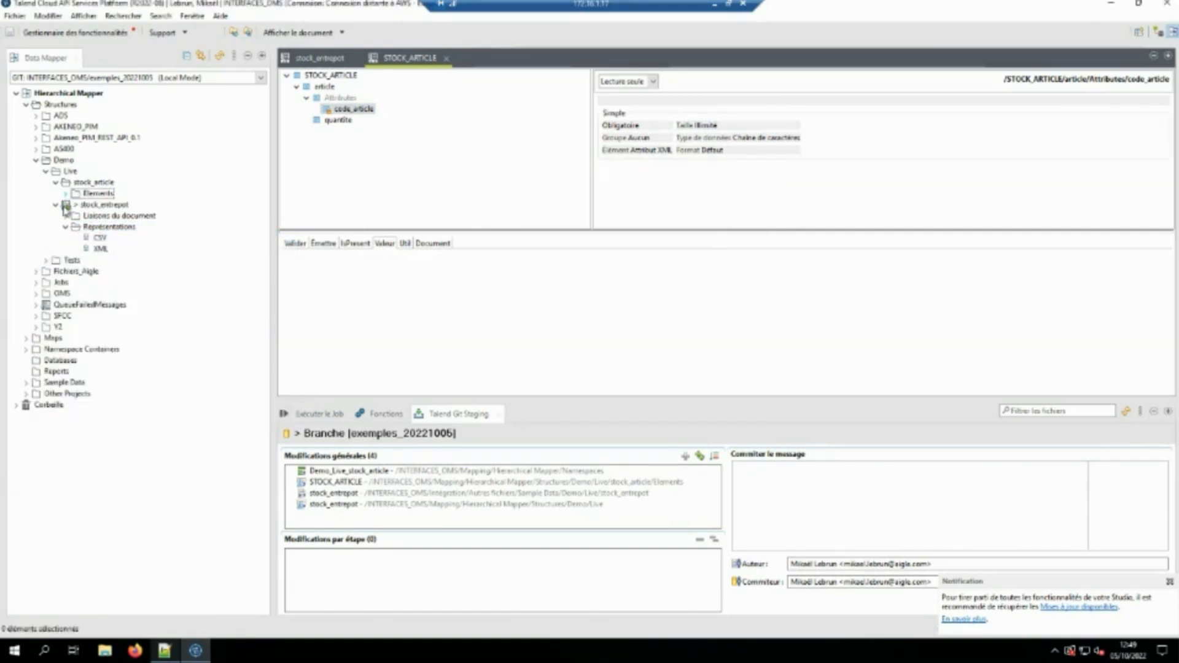
pyautogui.click(54, 183)
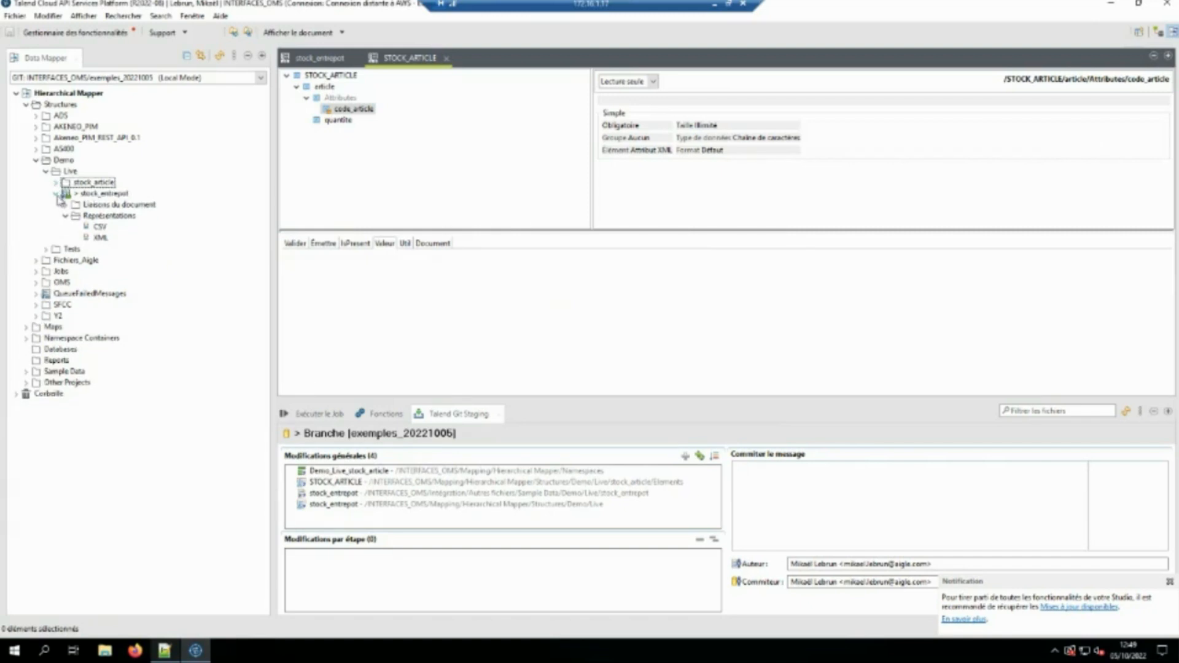
pyautogui.click(57, 194)
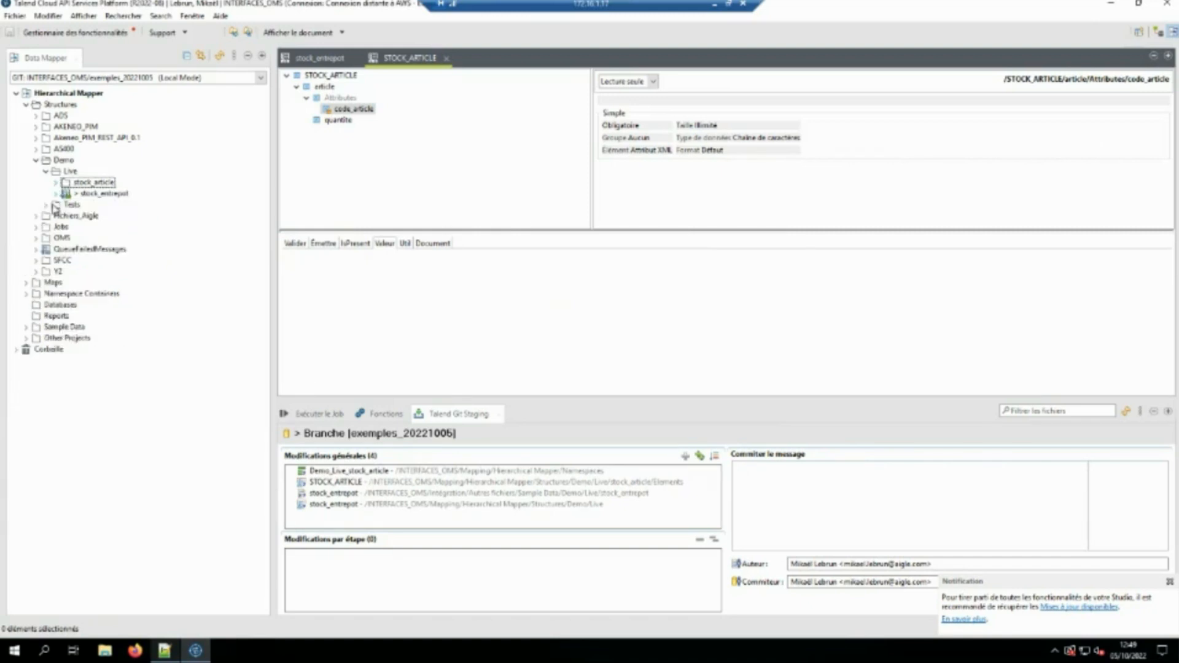
# Start a new map in the Demo/Live folder under Maps
pyautogui.click(30, 283)
pyautogui.click(37, 304)
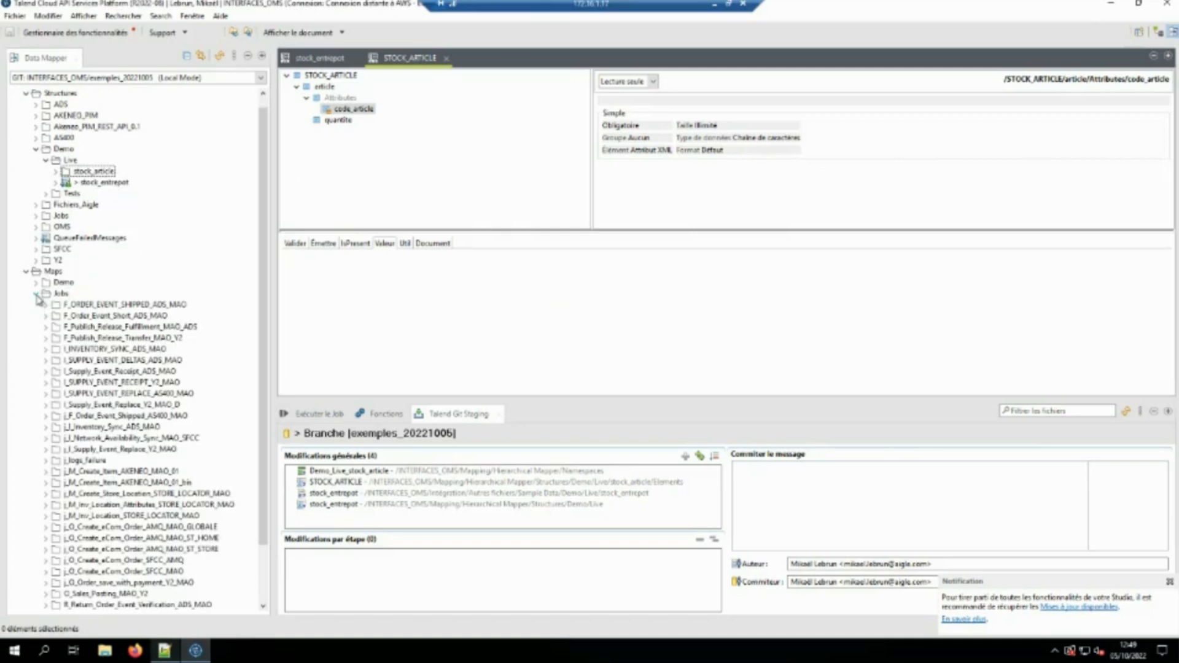
pyautogui.click(36, 294)
pyautogui.click(36, 295)
pyautogui.rightClick(67, 307)
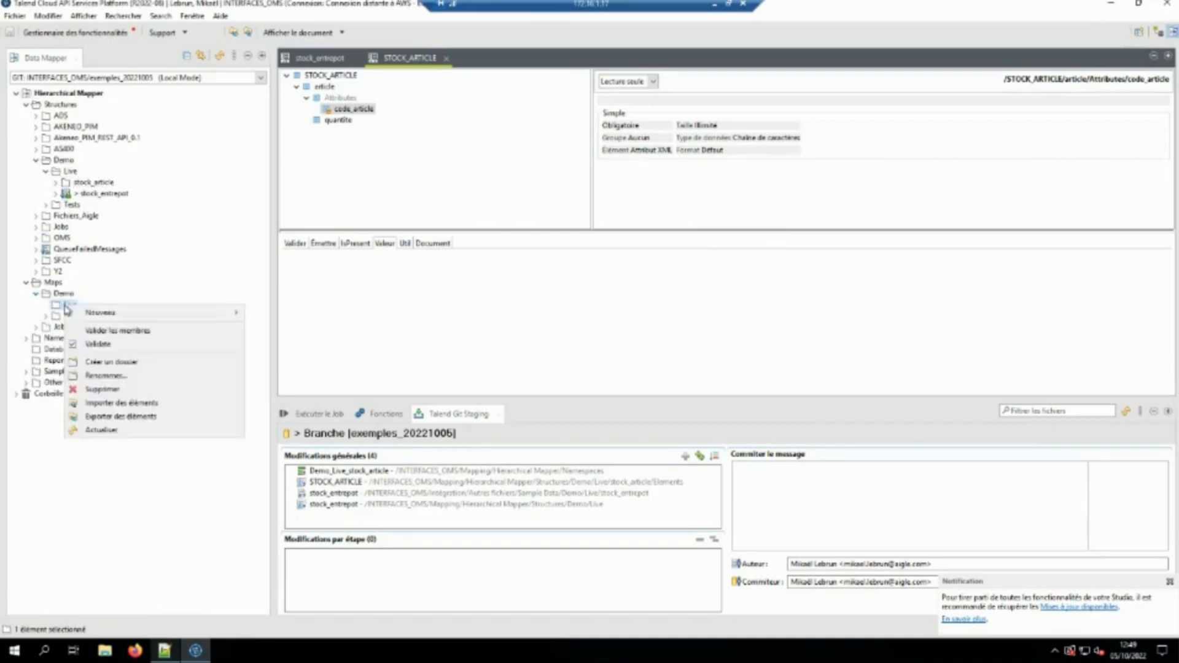
pyautogui.moveTo(177, 314)
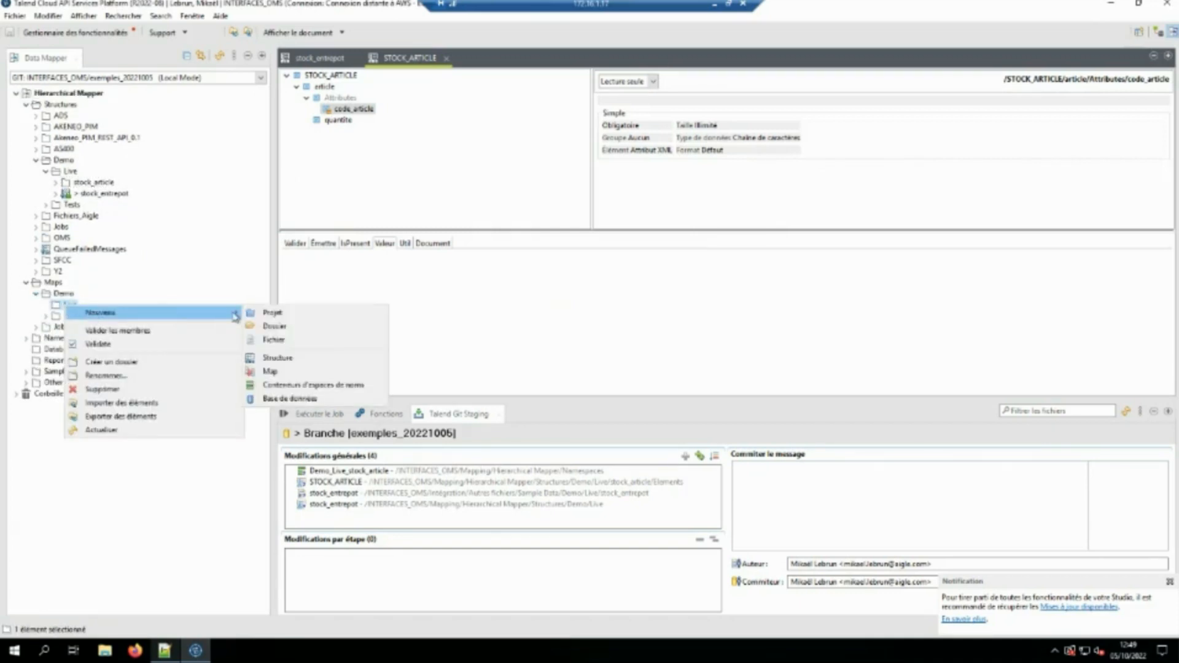
pyautogui.click(291, 373)
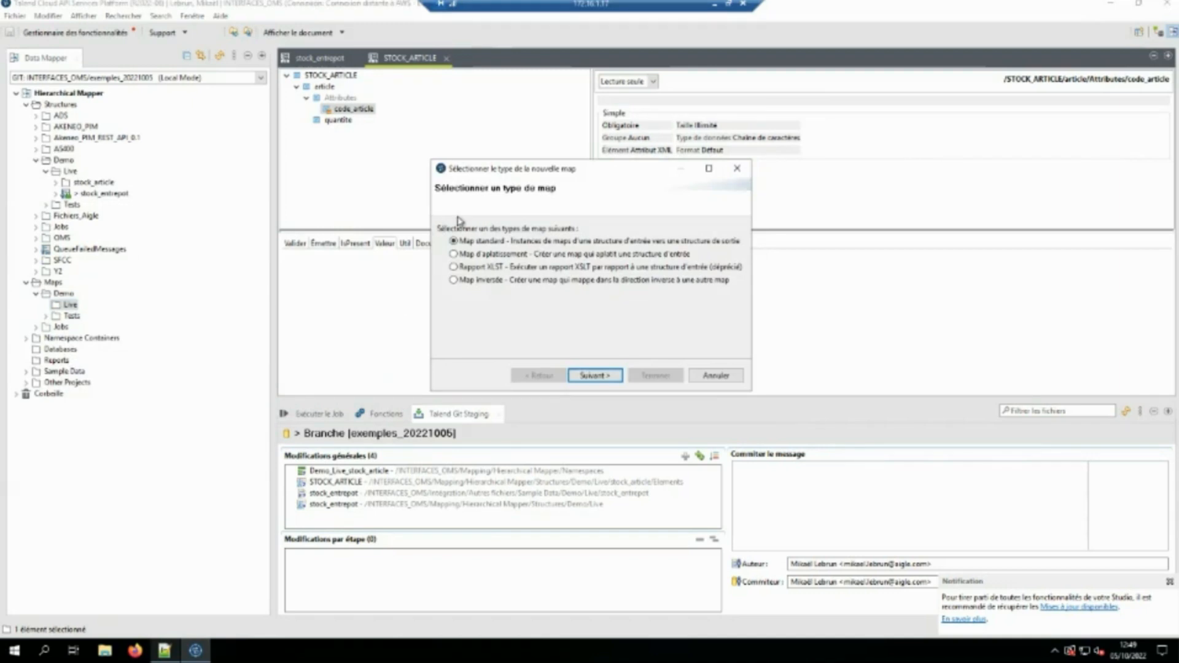
# Create it as a standard map named Demo_stock and dismiss the error dialogs
pyautogui.moveTo(750, 398); pyautogui.dragTo(872, 430)
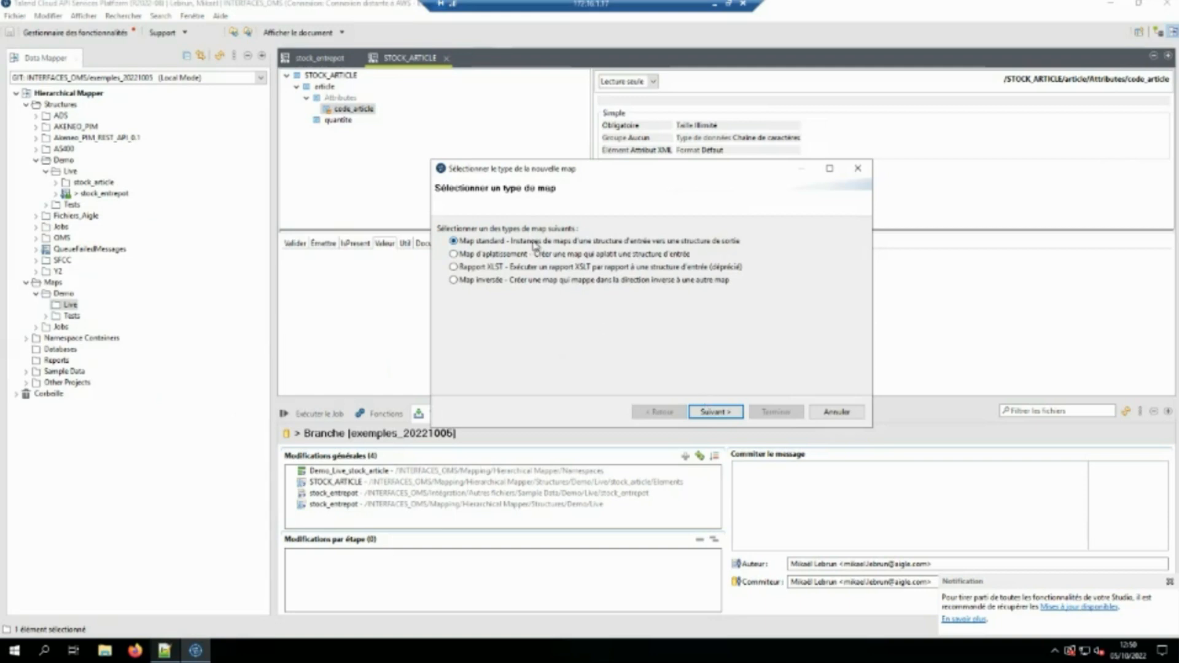
pyautogui.click(712, 412)
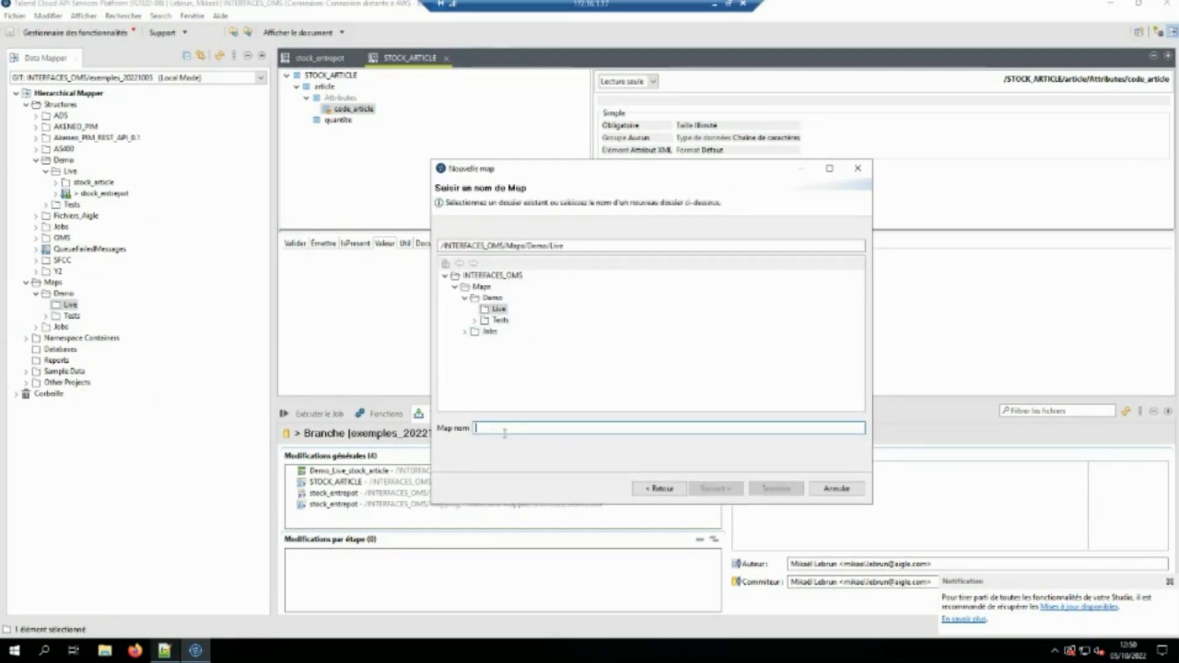
pyautogui.write('Demo_stock')
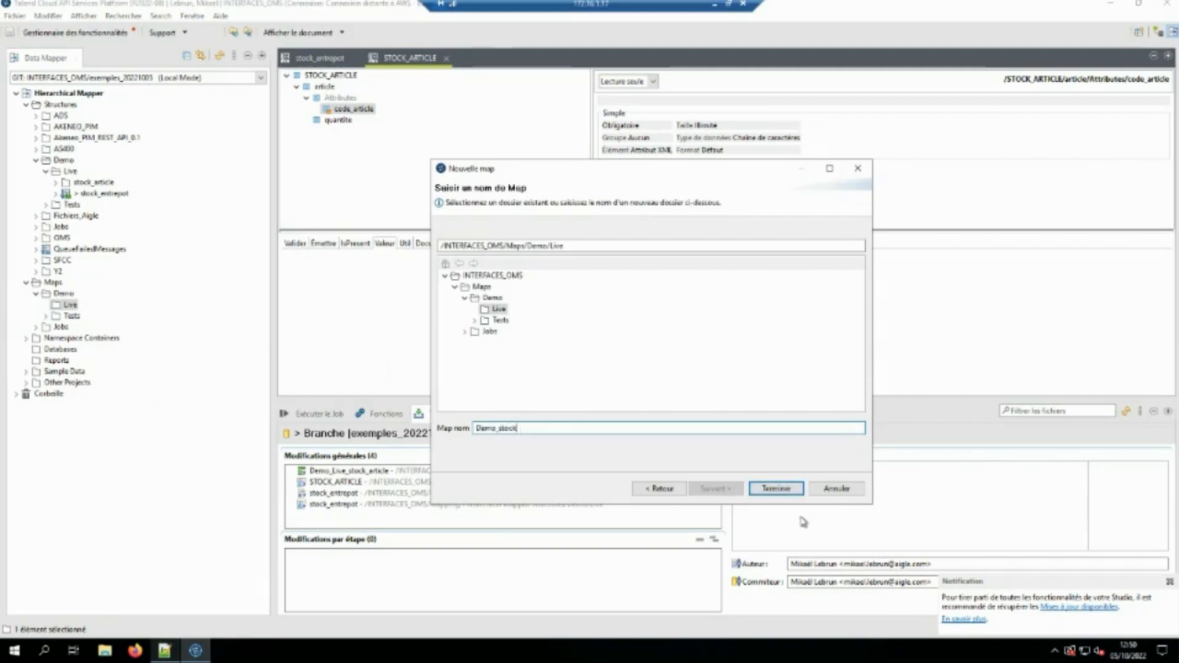
pyautogui.click(797, 489)
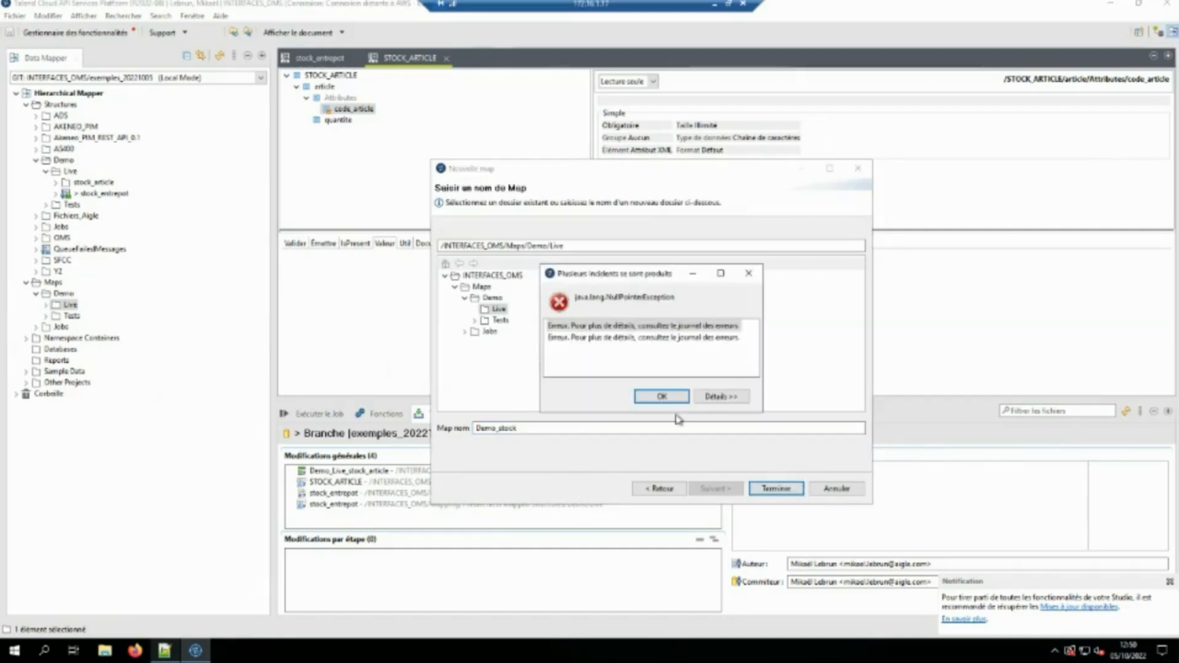
pyautogui.click(663, 397)
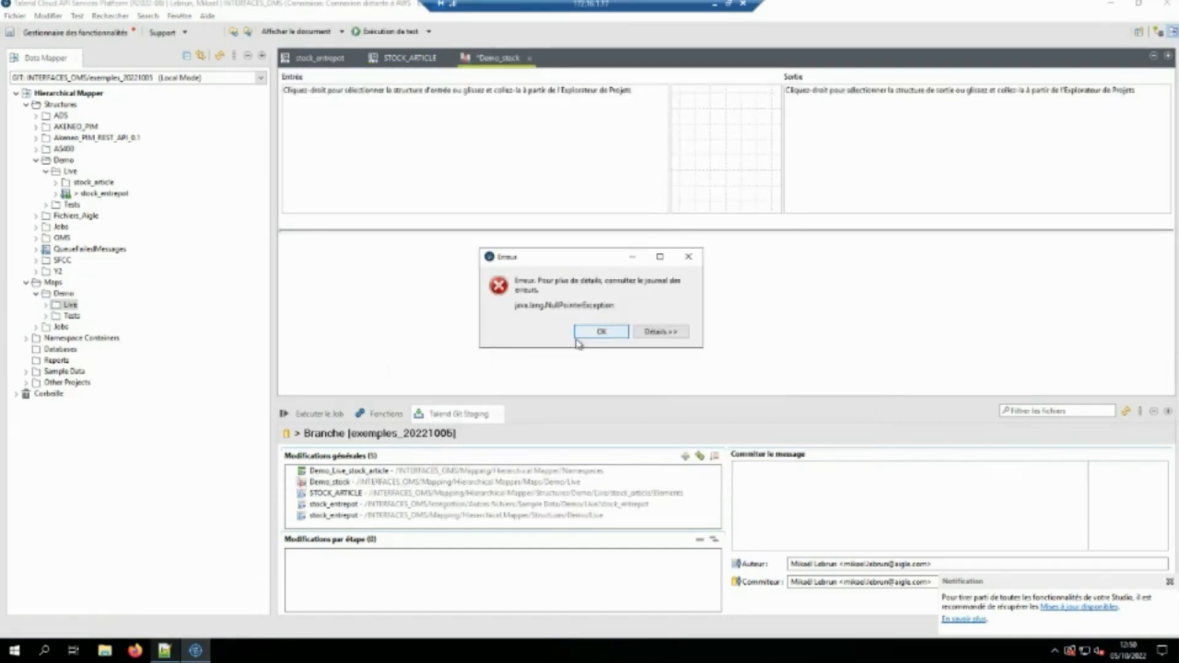
pyautogui.click(596, 333)
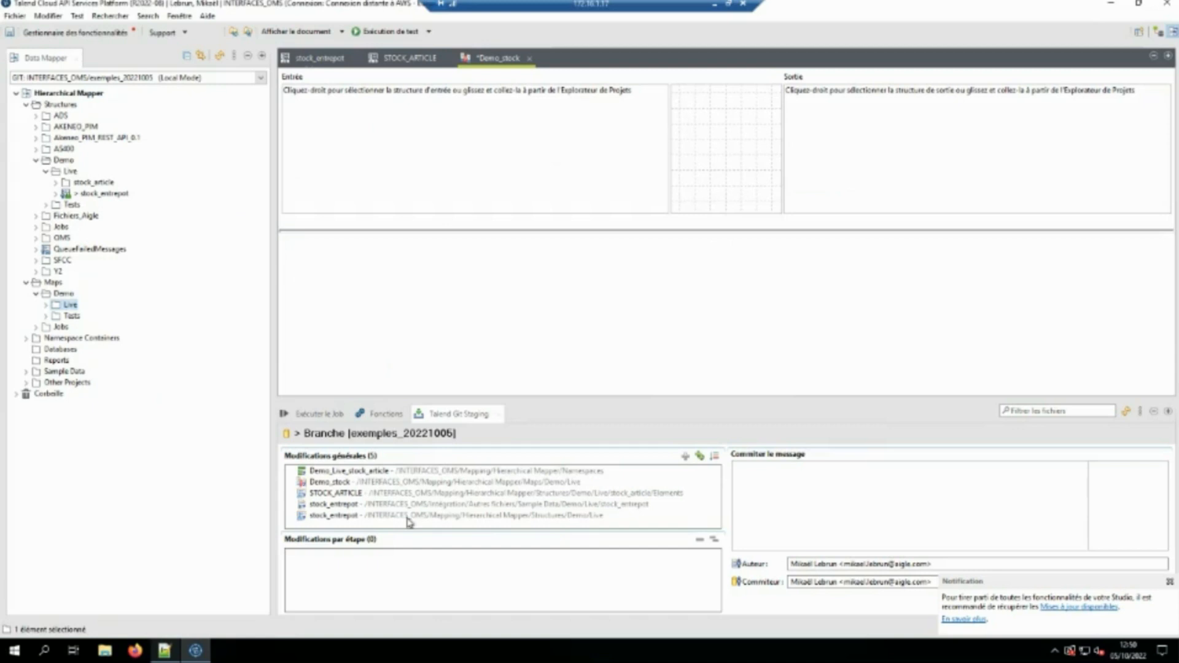
# Set the stock_entrepot structure as the map's input and expand its row element
pyautogui.click(55, 182)
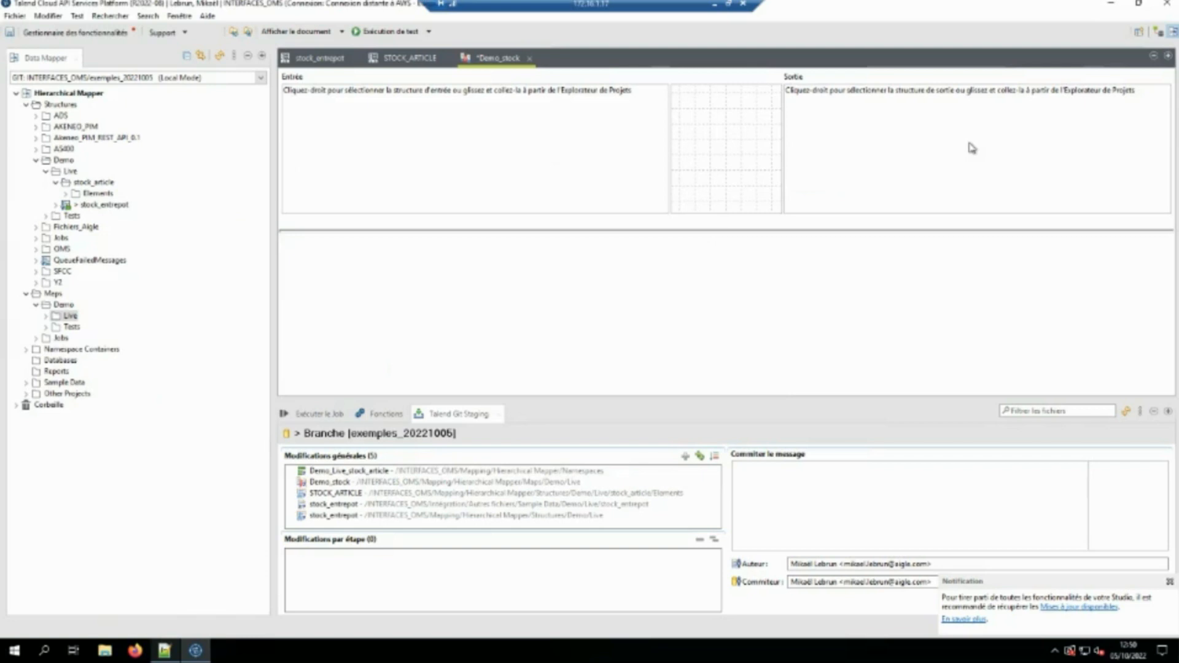
pyautogui.moveTo(105, 205); pyautogui.dragTo(403, 179)
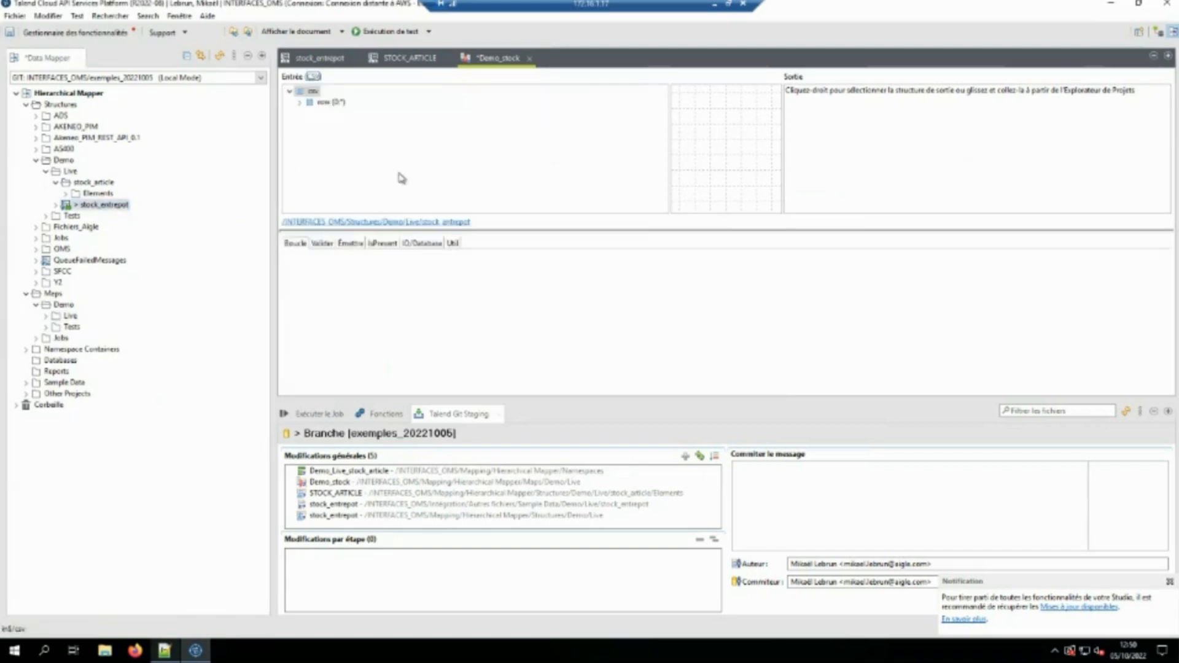
pyautogui.click(299, 102)
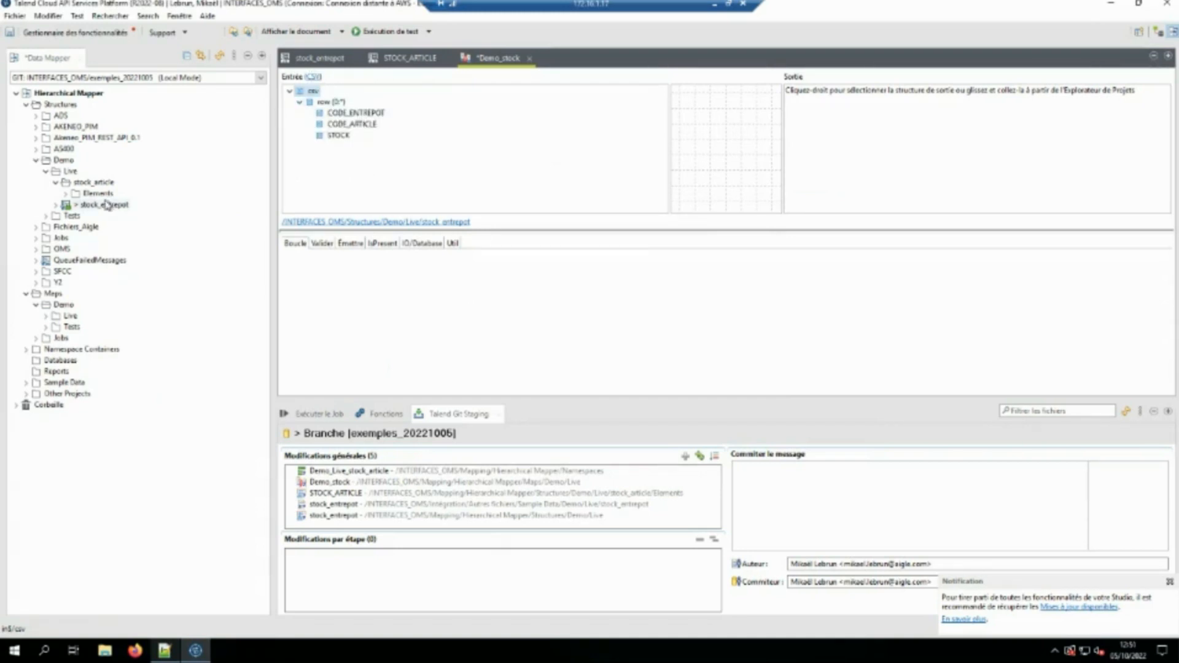
# Set the STOCK_ARTICLE structure as the map's output, review its available output representations and keep XML
pyautogui.click(66, 194)
pyautogui.moveTo(104, 208); pyautogui.dragTo(832, 196)
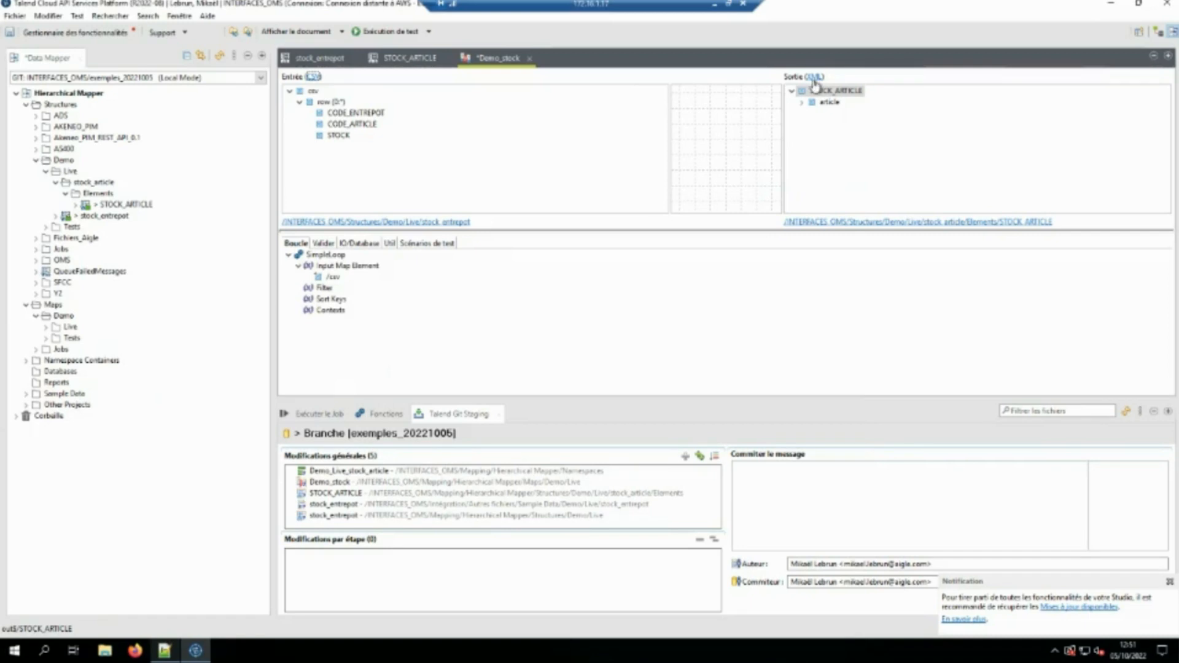
pyautogui.click(813, 79)
pyautogui.click(507, 187)
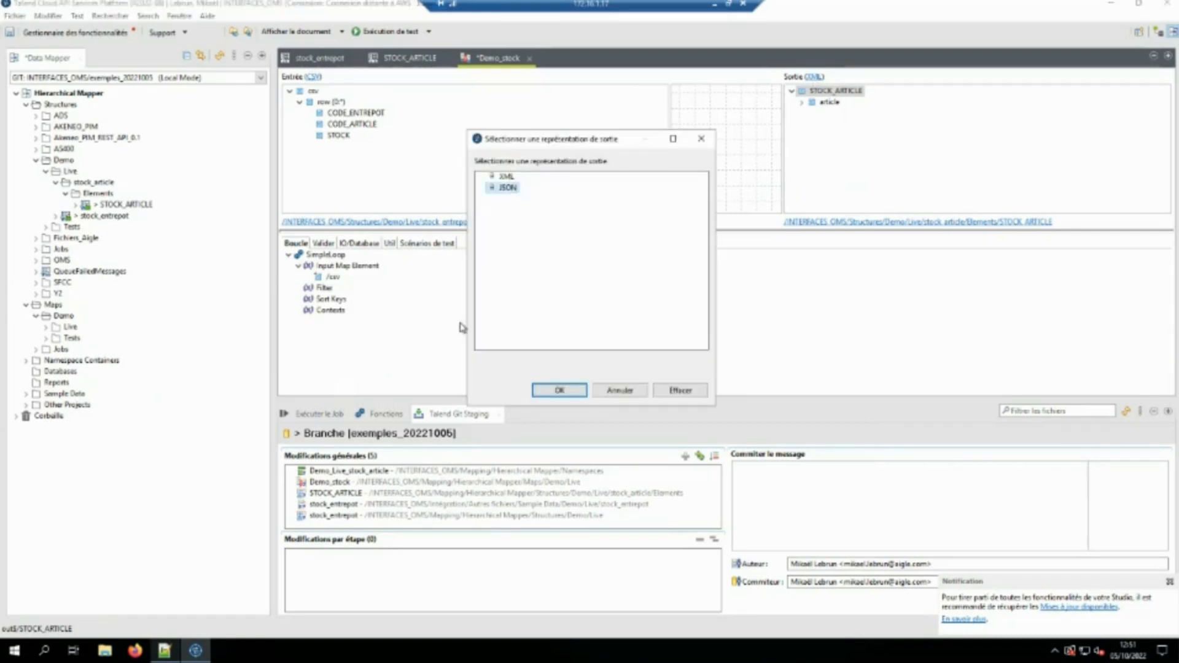
pyautogui.click(622, 392)
# Expand the output article element and map the input CODE_ARTICLE to its code_article attribute
pyautogui.click(802, 102)
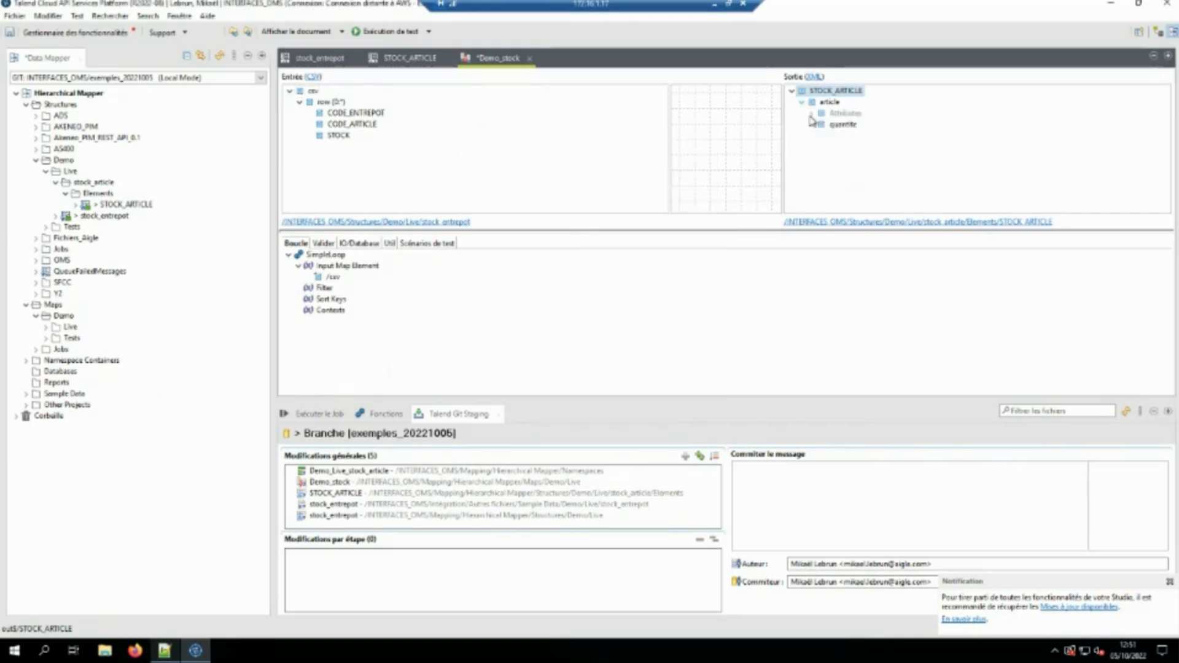
pyautogui.click(812, 103)
pyautogui.click(811, 113)
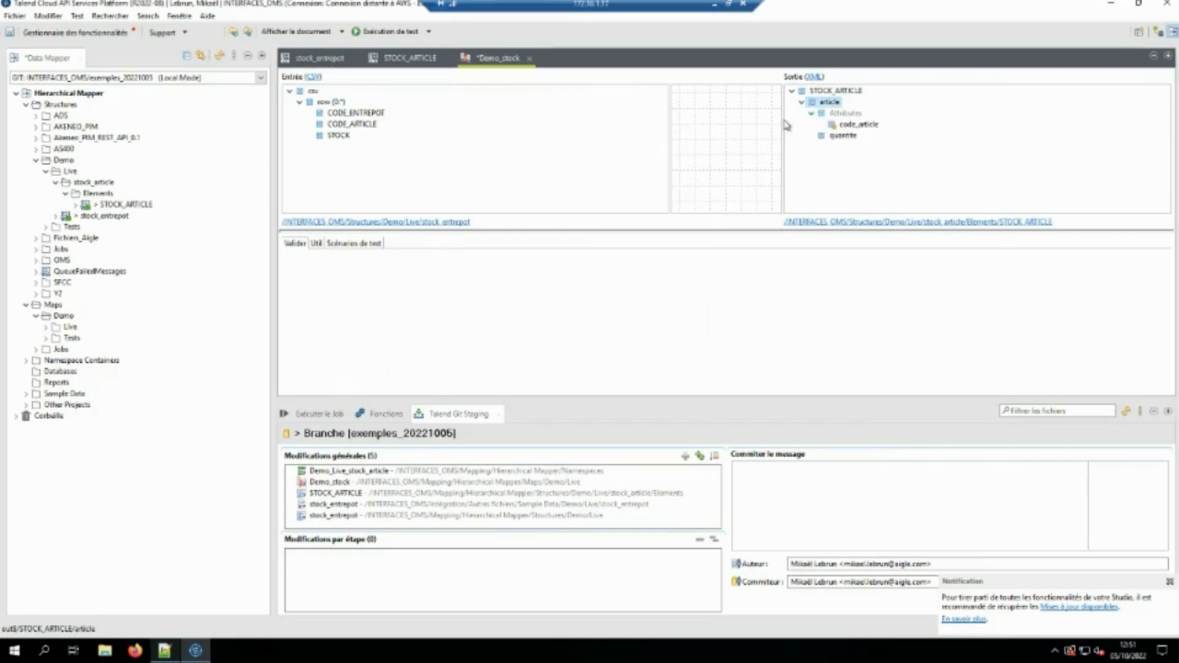
pyautogui.click(828, 90)
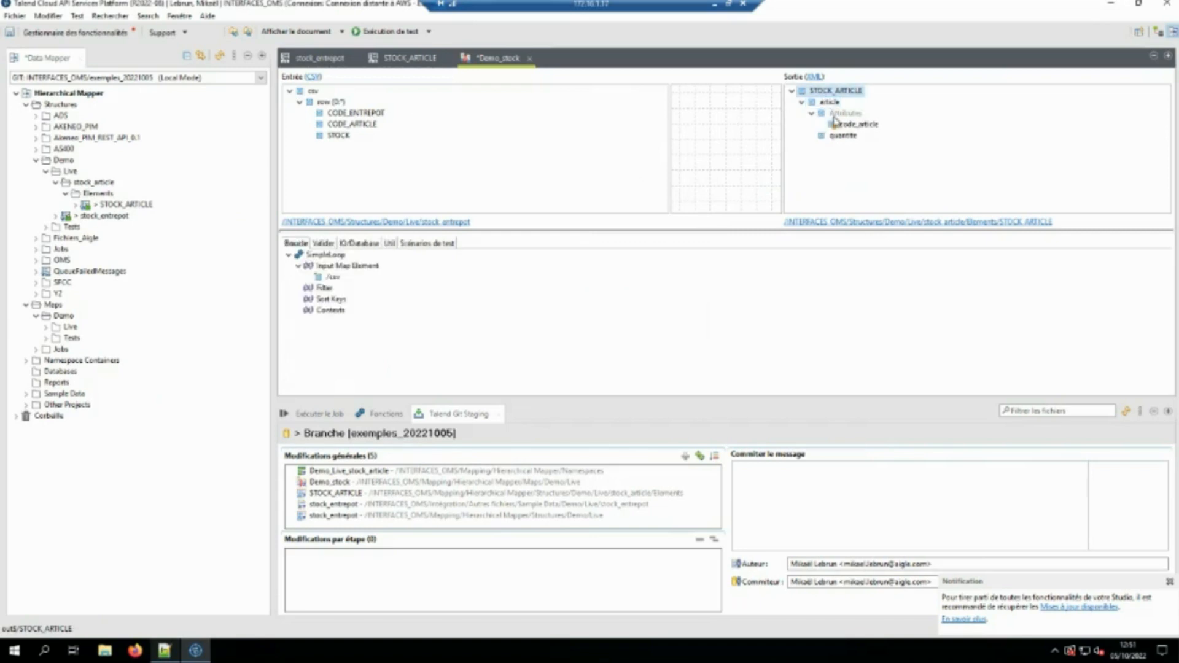
pyautogui.click(851, 125)
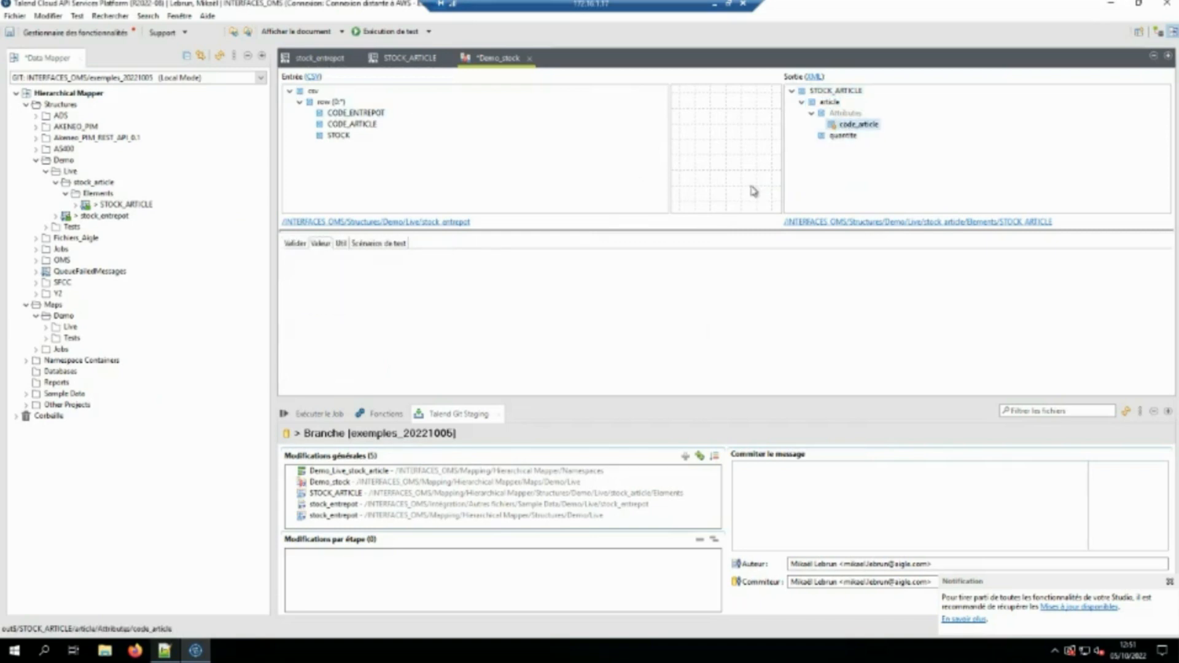
pyautogui.moveTo(353, 124); pyautogui.dragTo(858, 124)
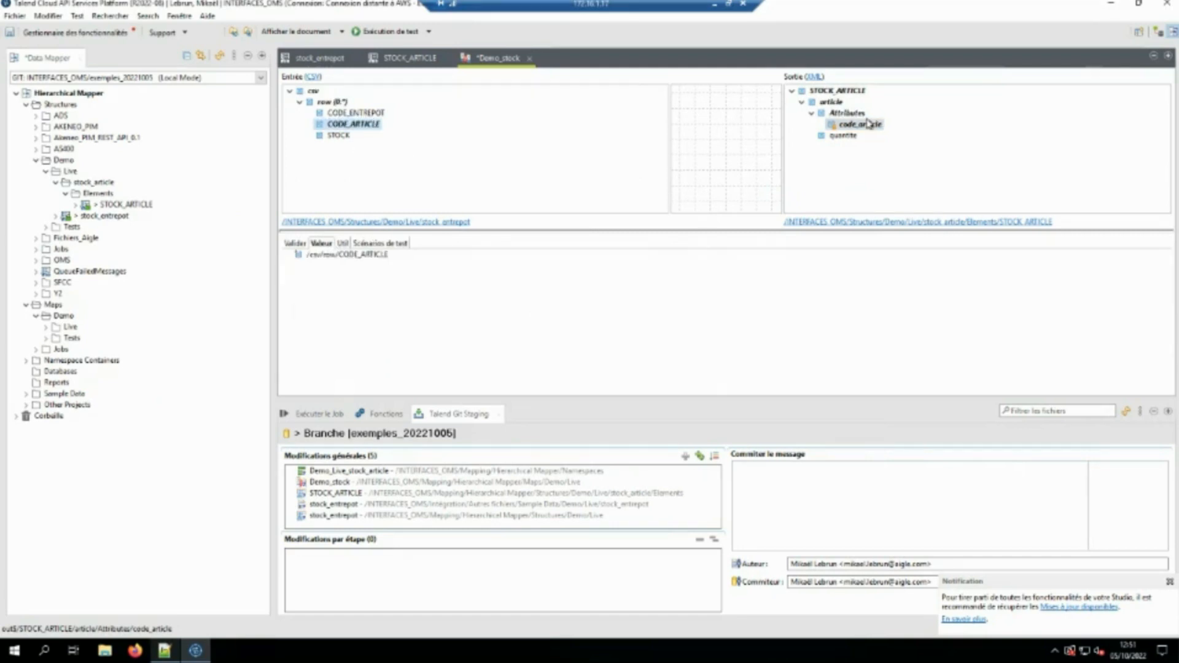
pyautogui.moveTo(324, 101); pyautogui.dragTo(850, 126)
pyautogui.click(851, 126)
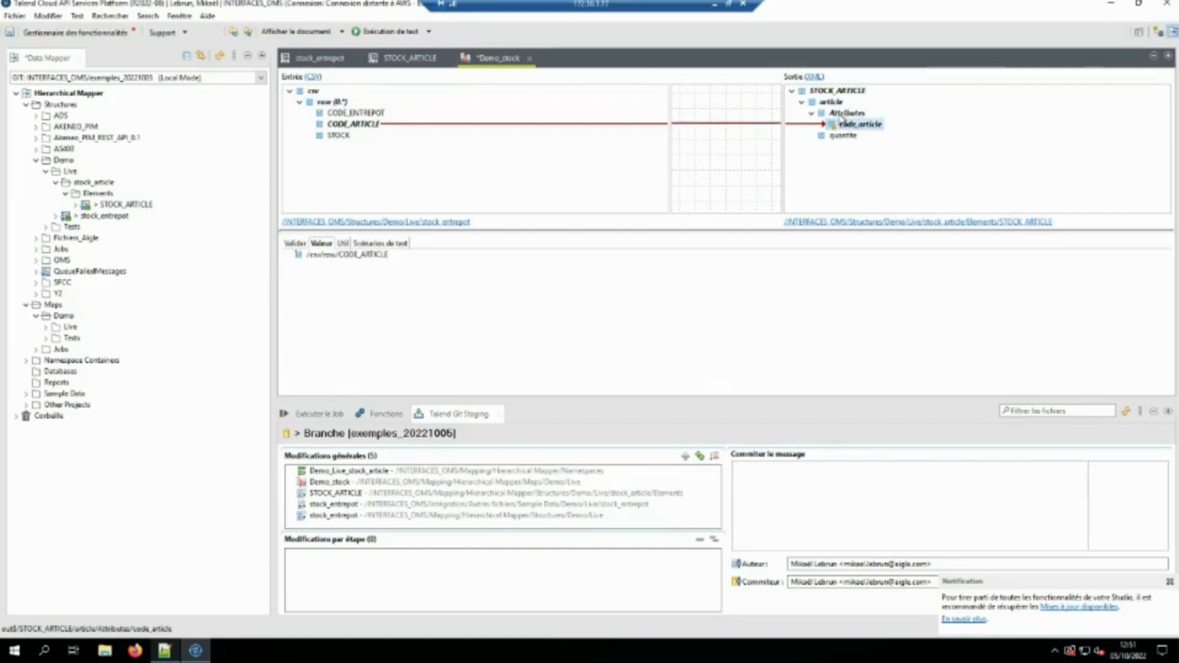
# Replace the nested loop on the output STOCK_ARTICLE element with a single SimpleLoop over /csv/row
pyautogui.click(832, 103)
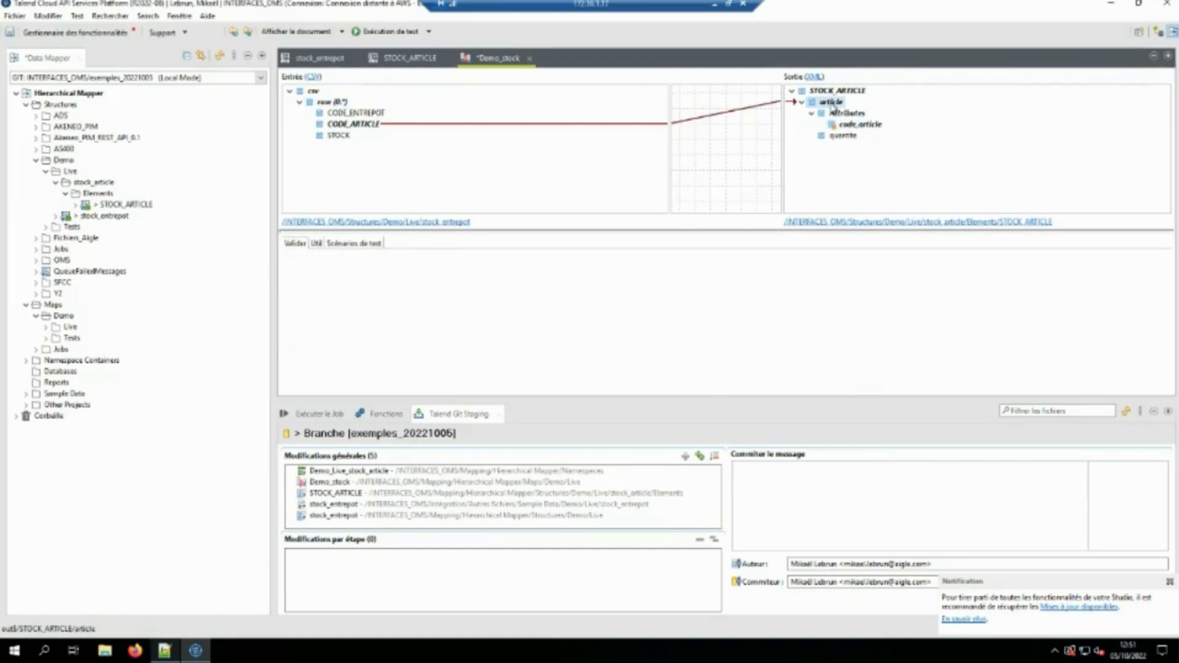
pyautogui.click(838, 91)
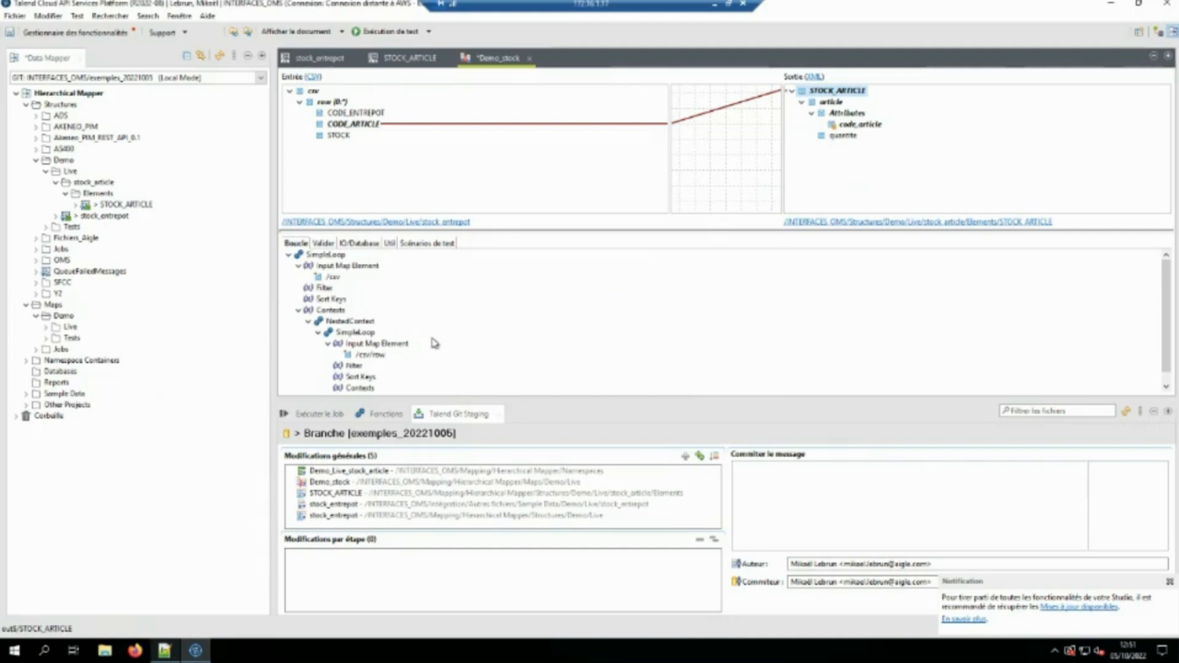
pyautogui.scroll(-1, 434, 342)
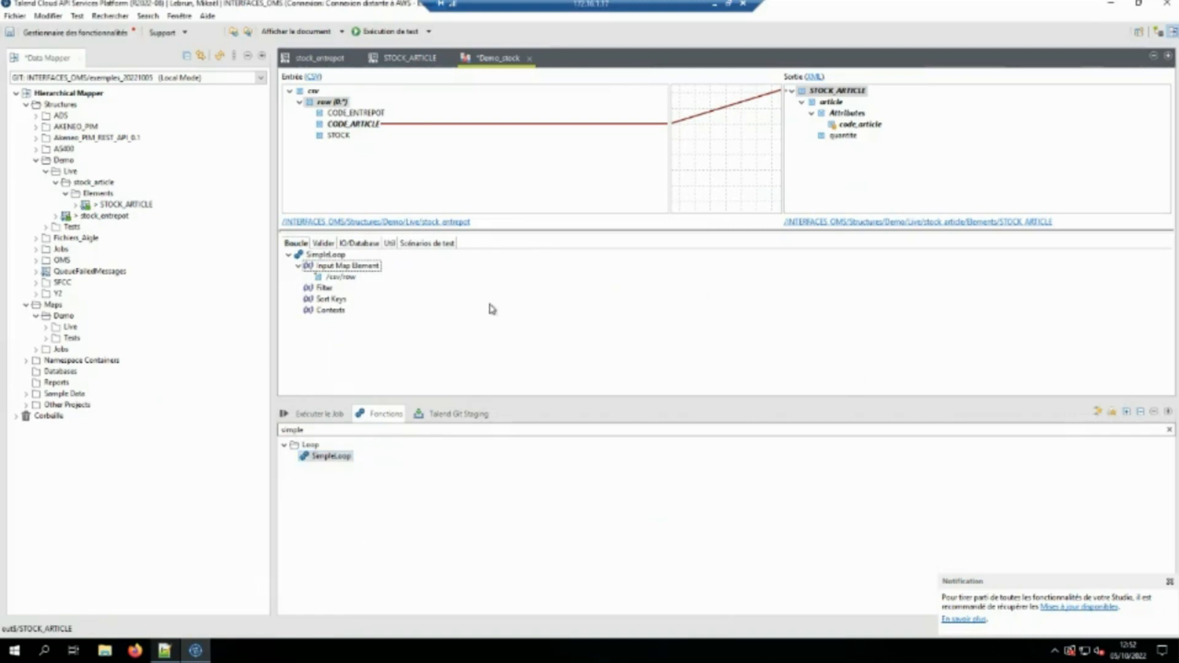
pyautogui.click(354, 267)
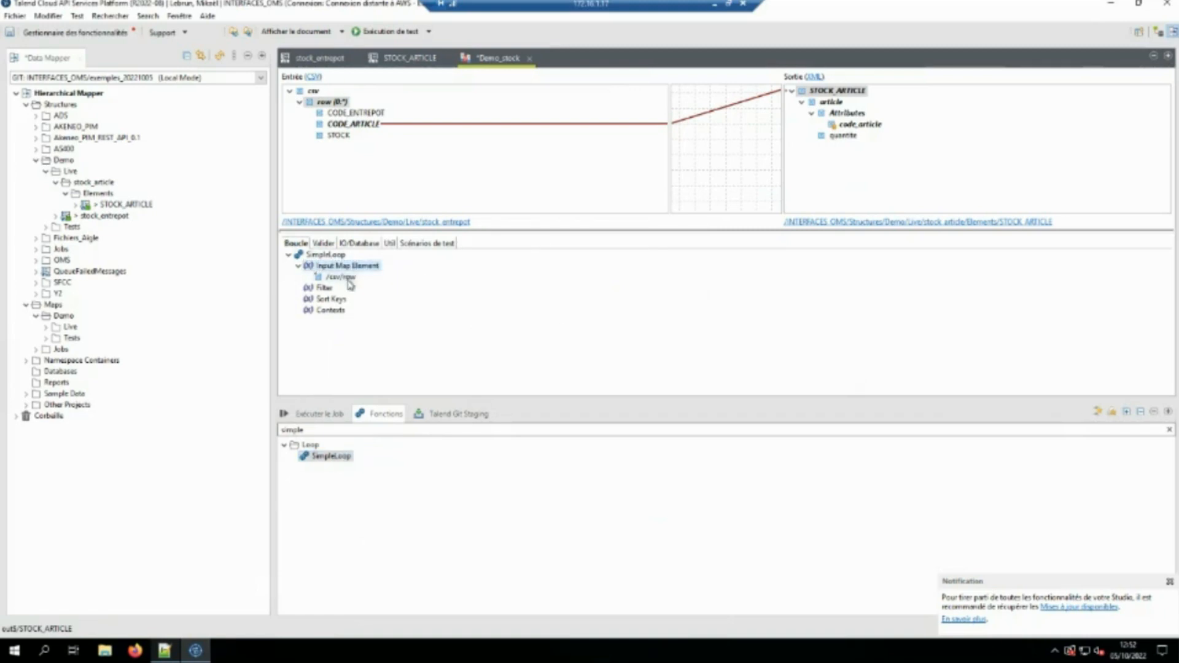
pyautogui.click(330, 290)
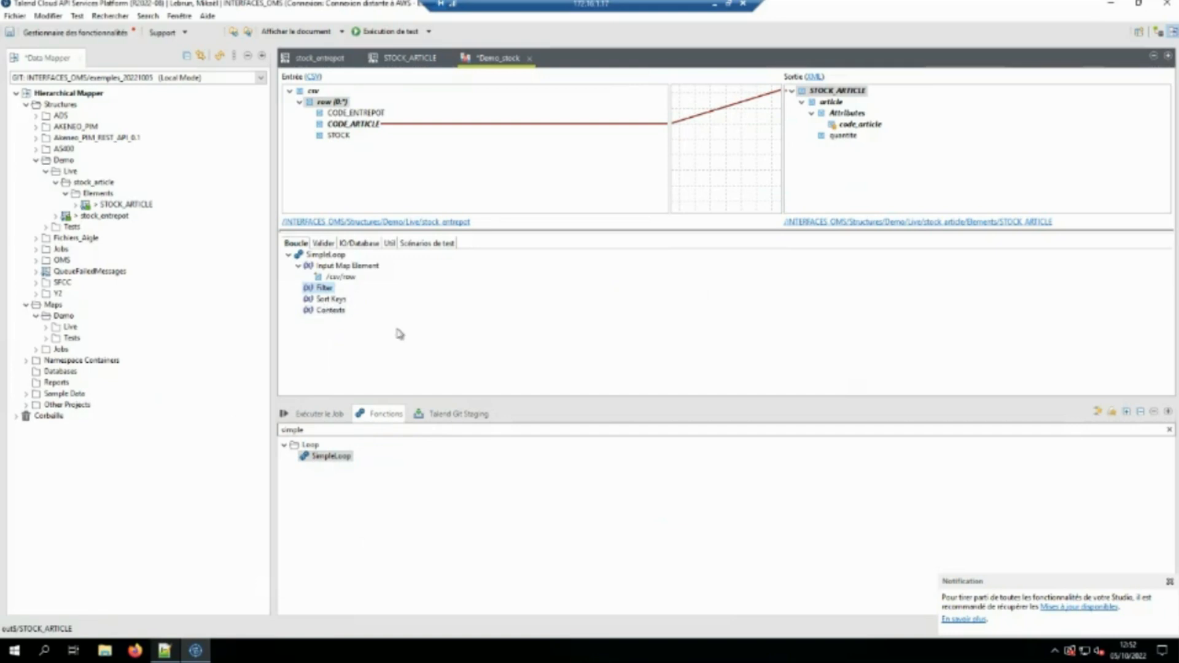
# Add an AscendingSort function to the SimpleLoop's Sort Keys, sorting on the input CODE_ARTICLE
pyautogui.click(319, 433)
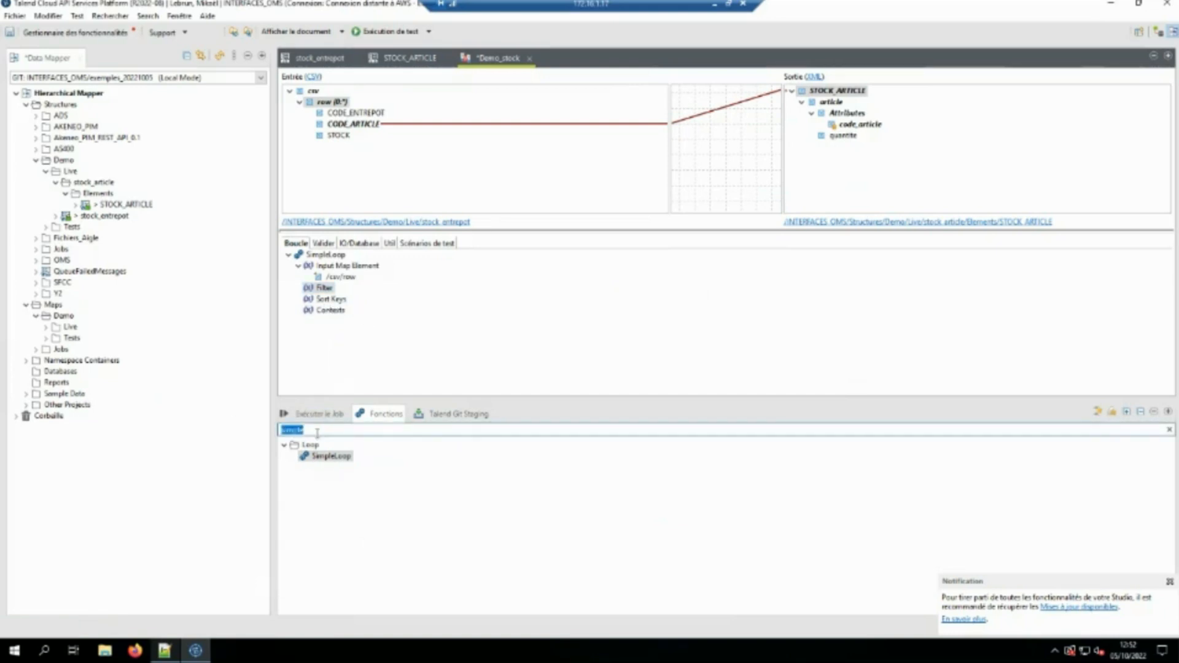
pyautogui.press('BackSpace')
pyautogui.scroll(-15, 352, 454)
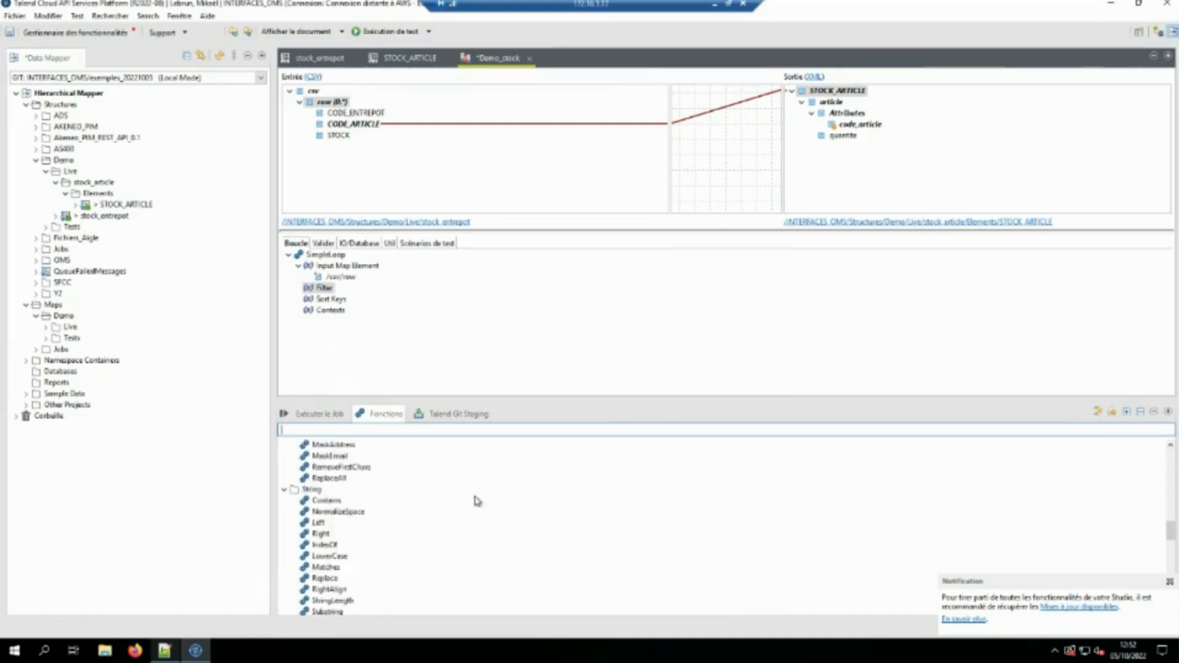
pyautogui.scroll(5, 415, 507)
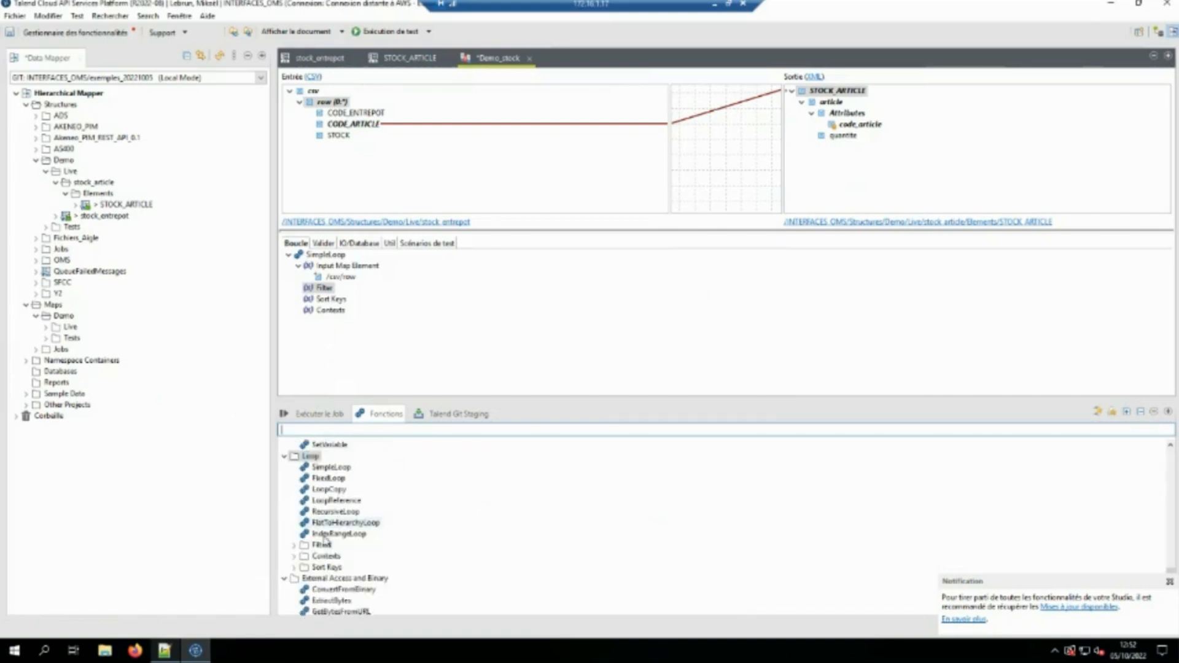
pyautogui.click(295, 567)
pyautogui.moveTo(344, 578); pyautogui.dragTo(335, 301)
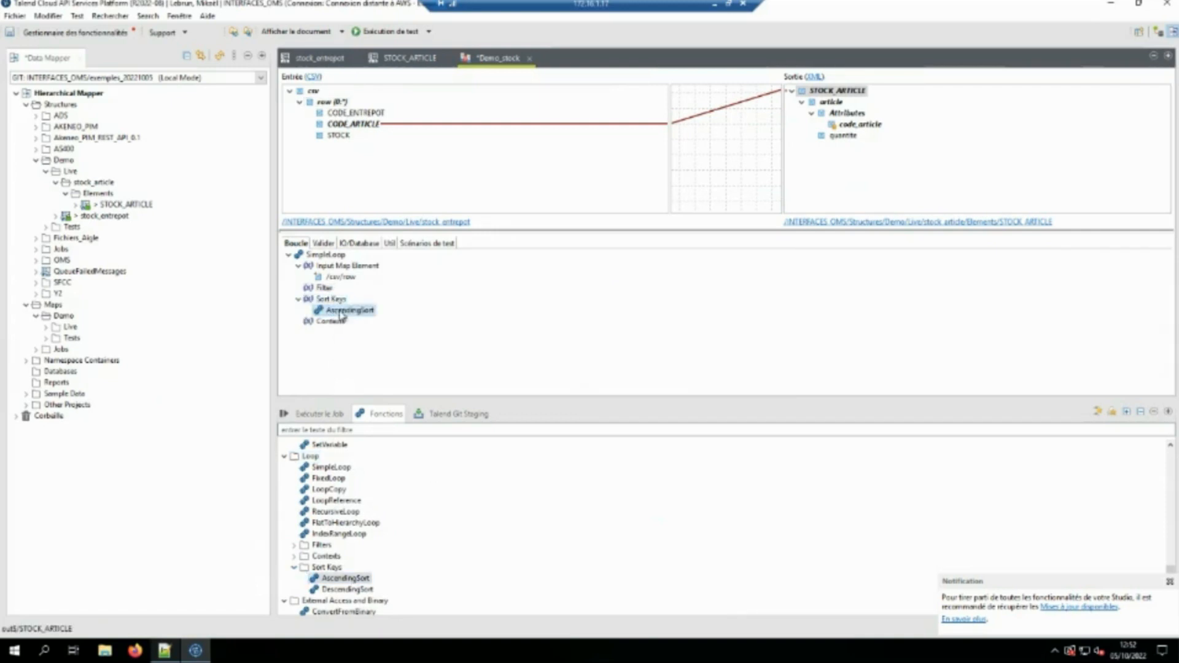
pyautogui.moveTo(354, 127); pyautogui.dragTo(352, 311)
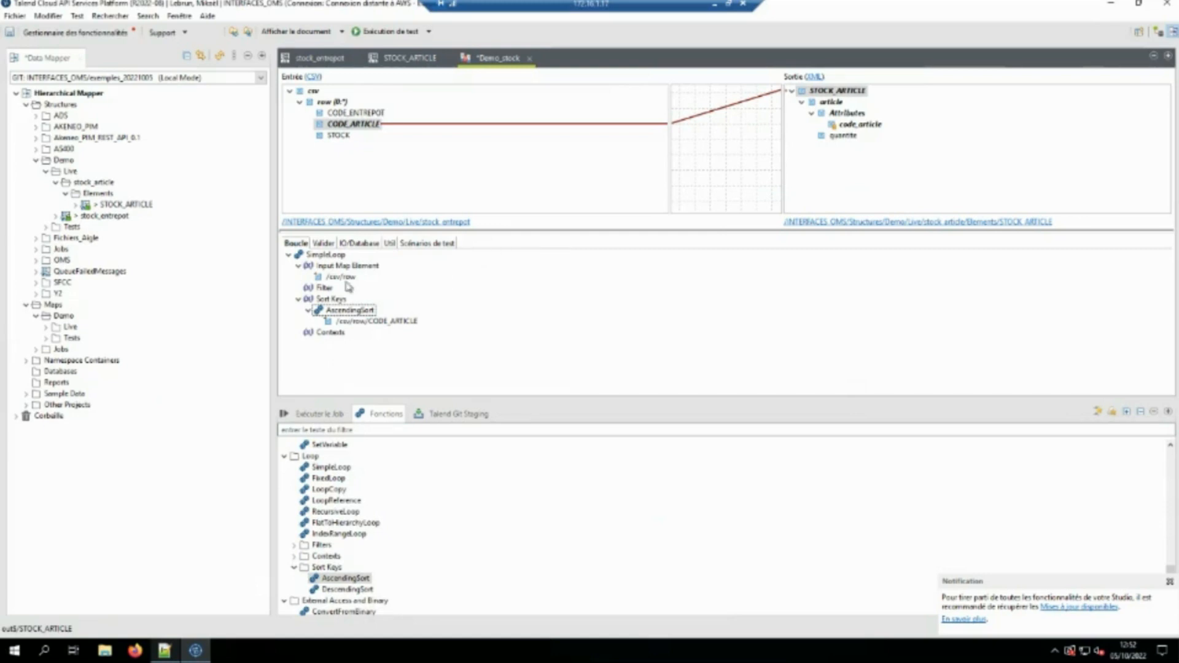
# Set CODE_ARTICLE as the distinct child element in the SimpleLoop properties, keeping the direct-child distinct option
pyautogui.doubleClick(335, 255)
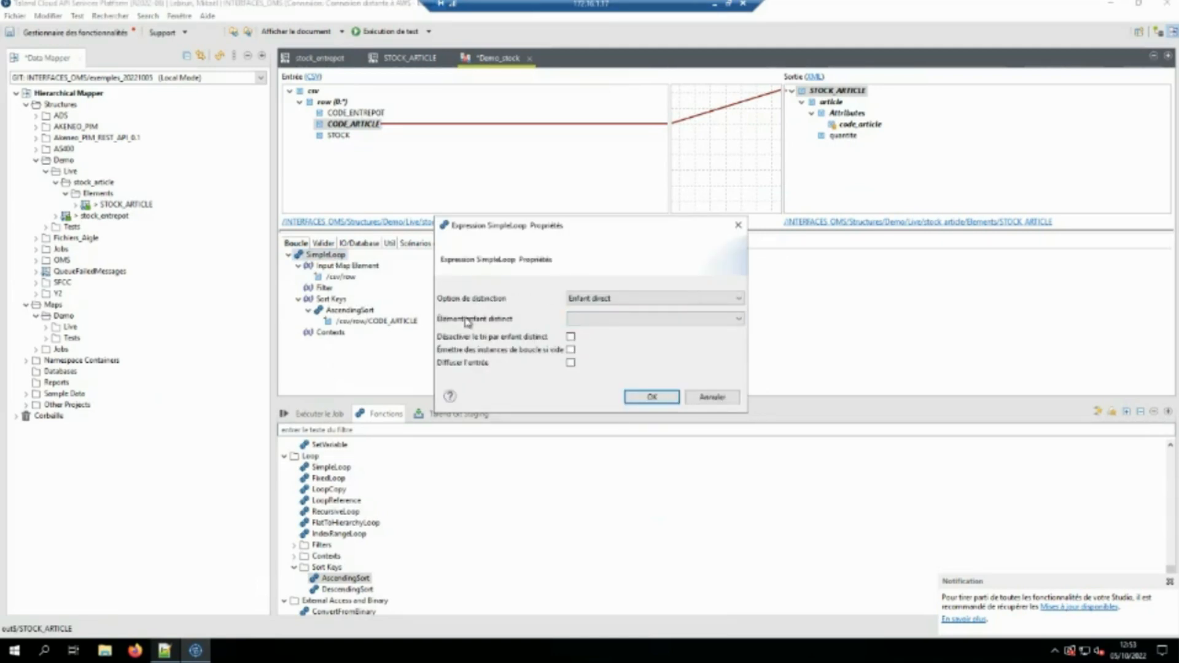
pyautogui.click(620, 319)
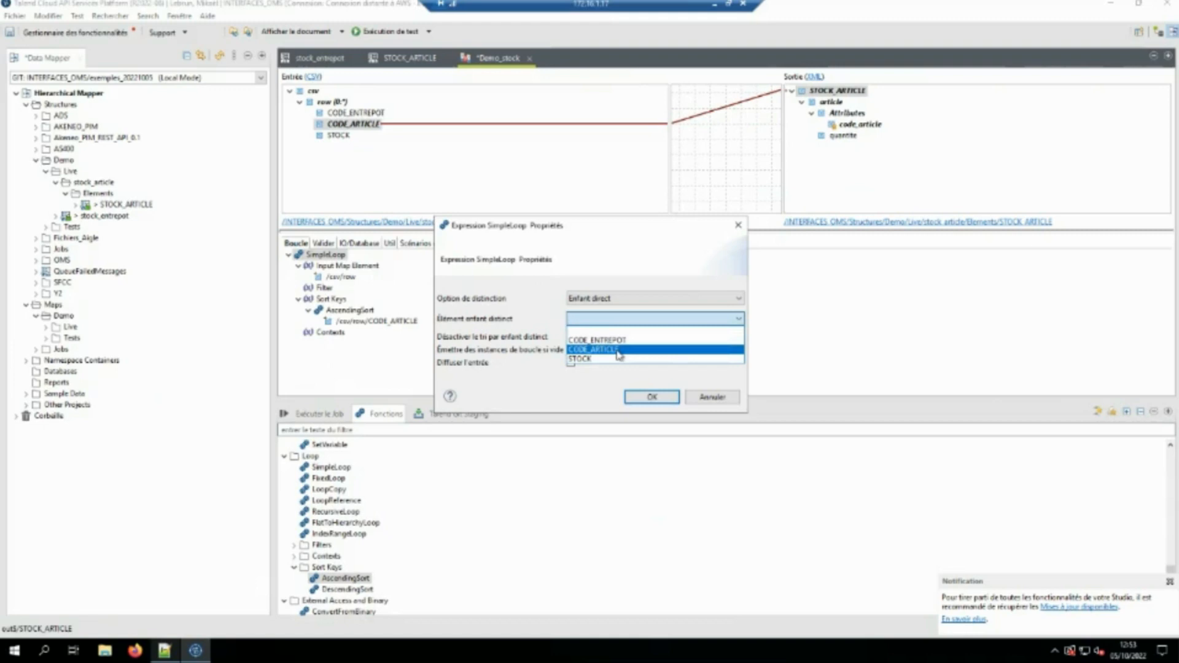
pyautogui.click(619, 350)
pyautogui.click(653, 397)
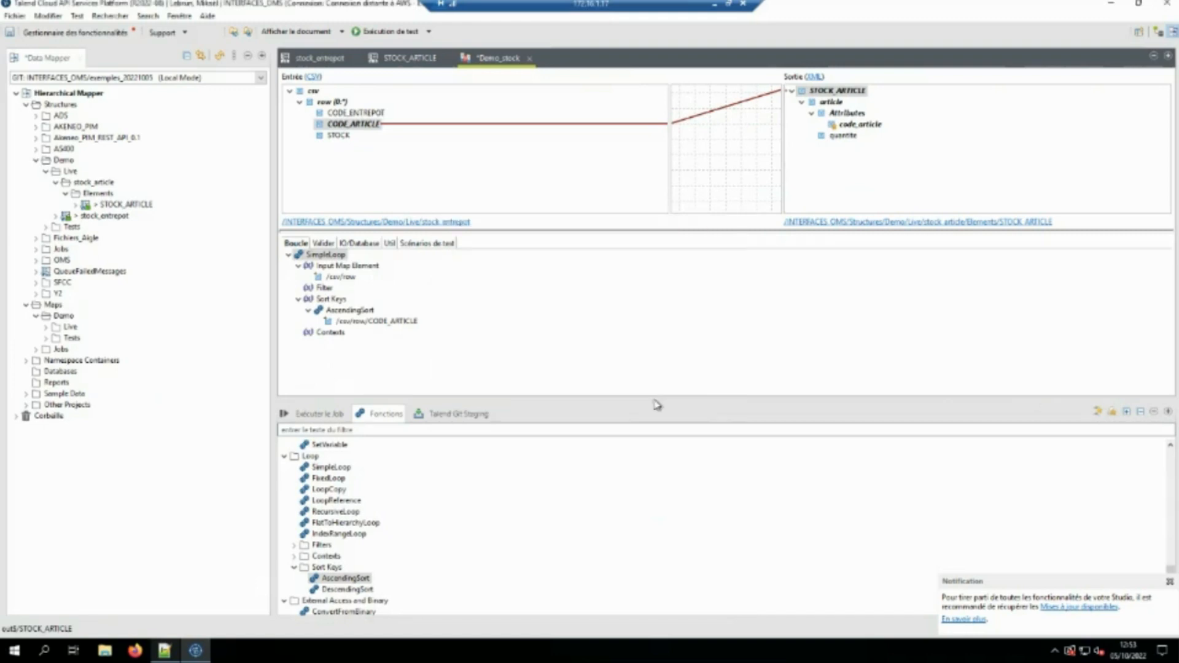
# Set the output quantite value to an AgSum of the input STOCK element and test-run the map
pyautogui.click(853, 124)
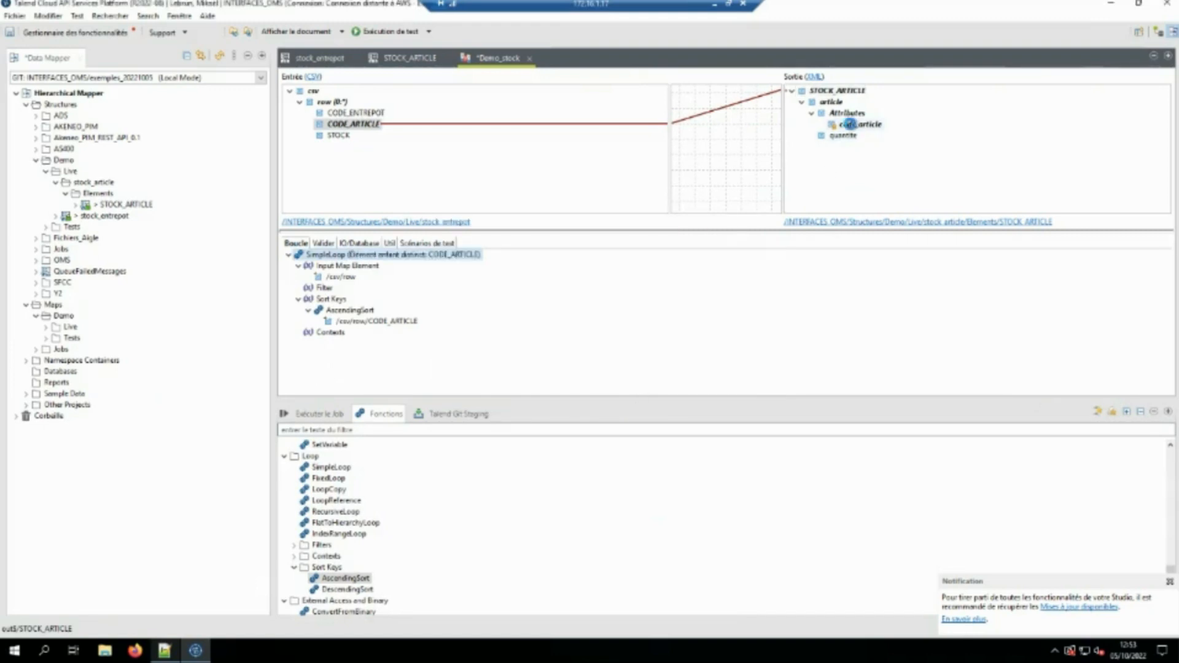
pyautogui.click(848, 135)
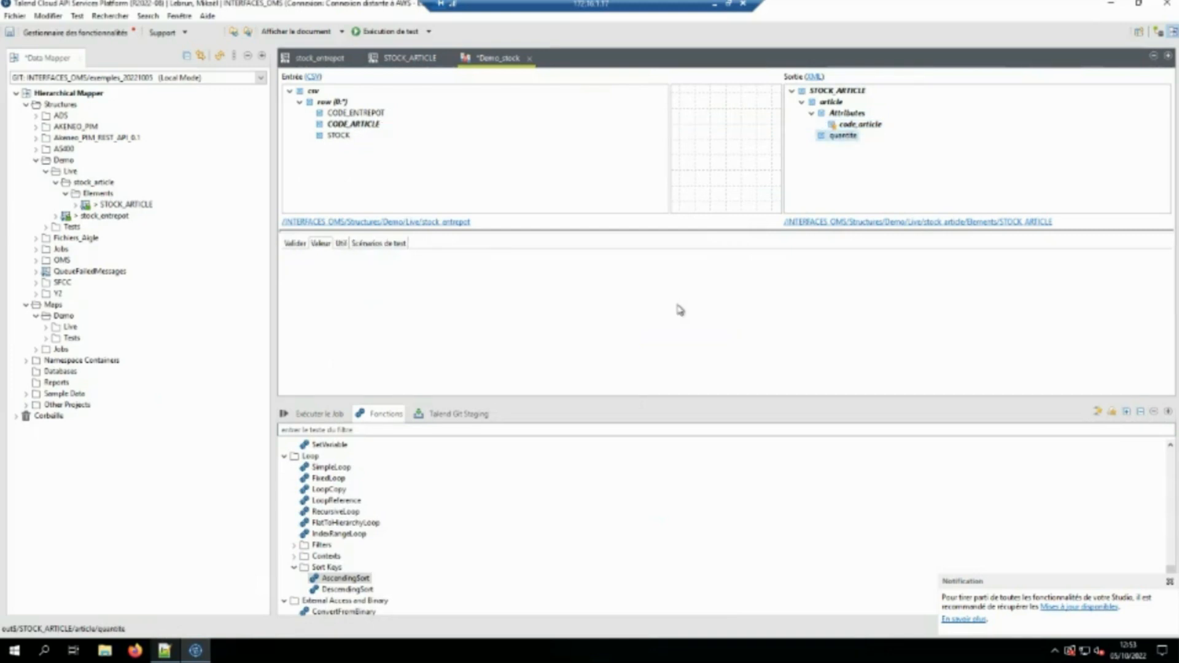
pyautogui.click(332, 429)
pyautogui.write('ag')
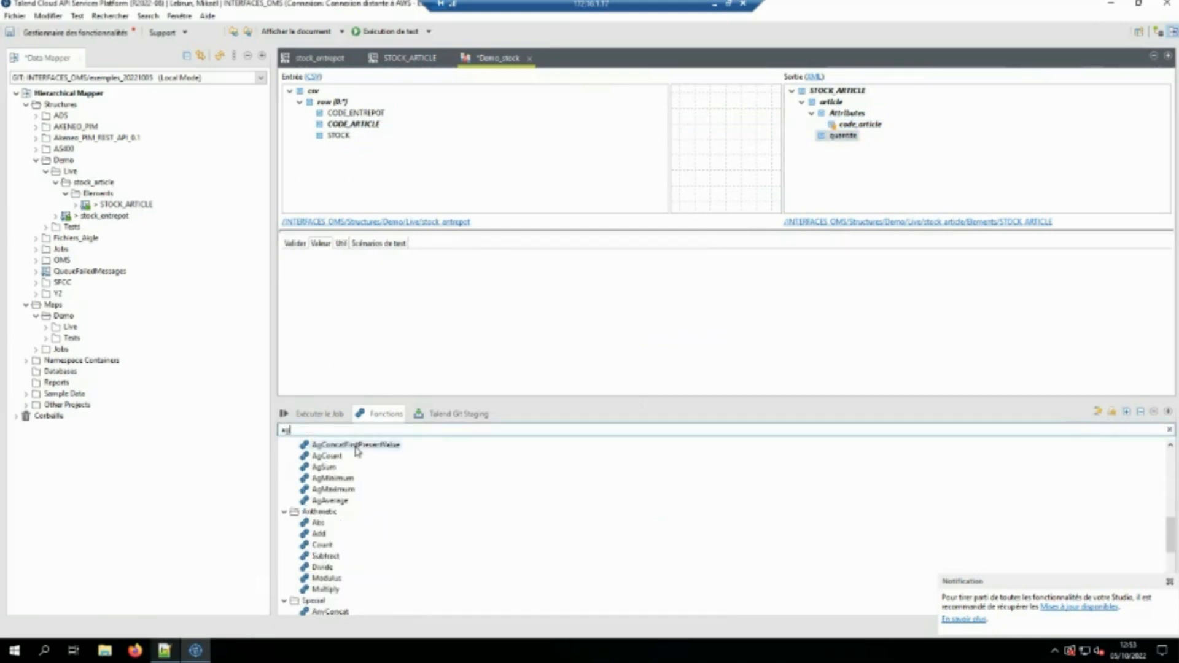
pyautogui.moveTo(325, 489); pyautogui.dragTo(425, 300)
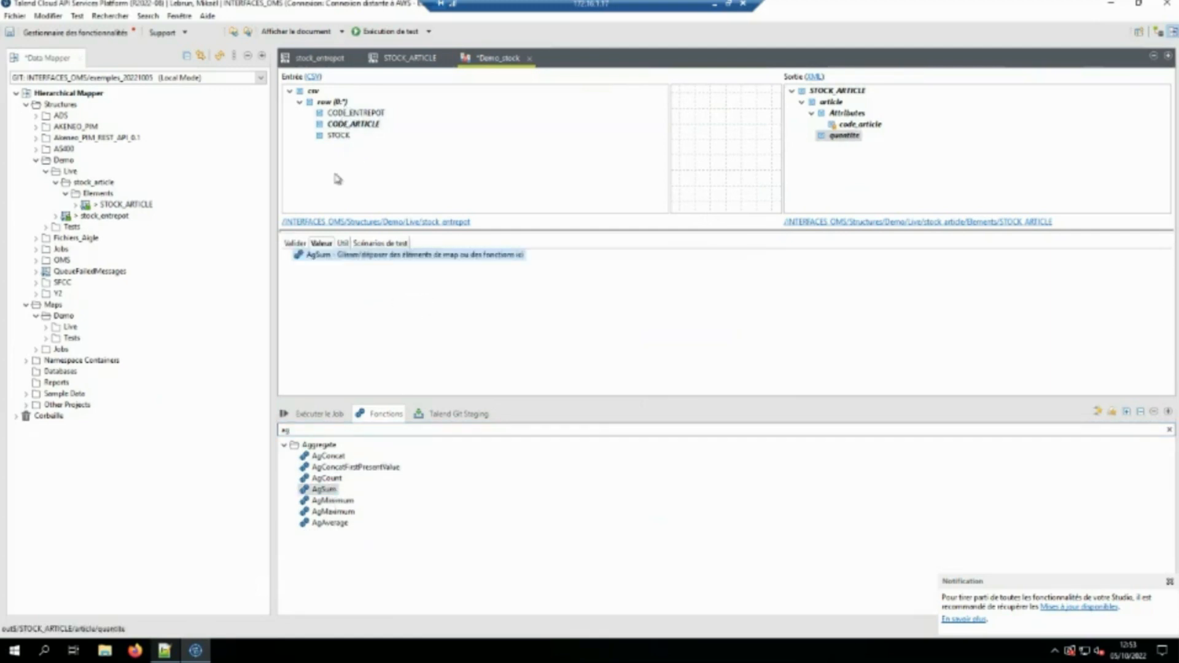
pyautogui.moveTo(341, 138); pyautogui.dragTo(344, 254)
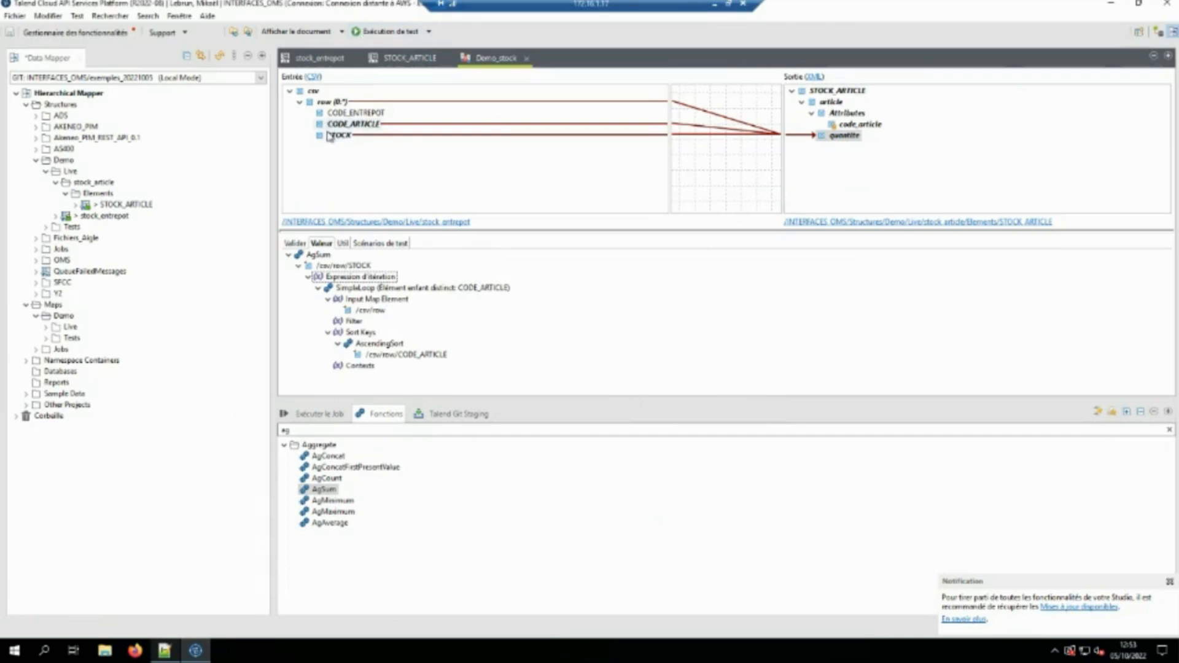
pyautogui.click(387, 31)
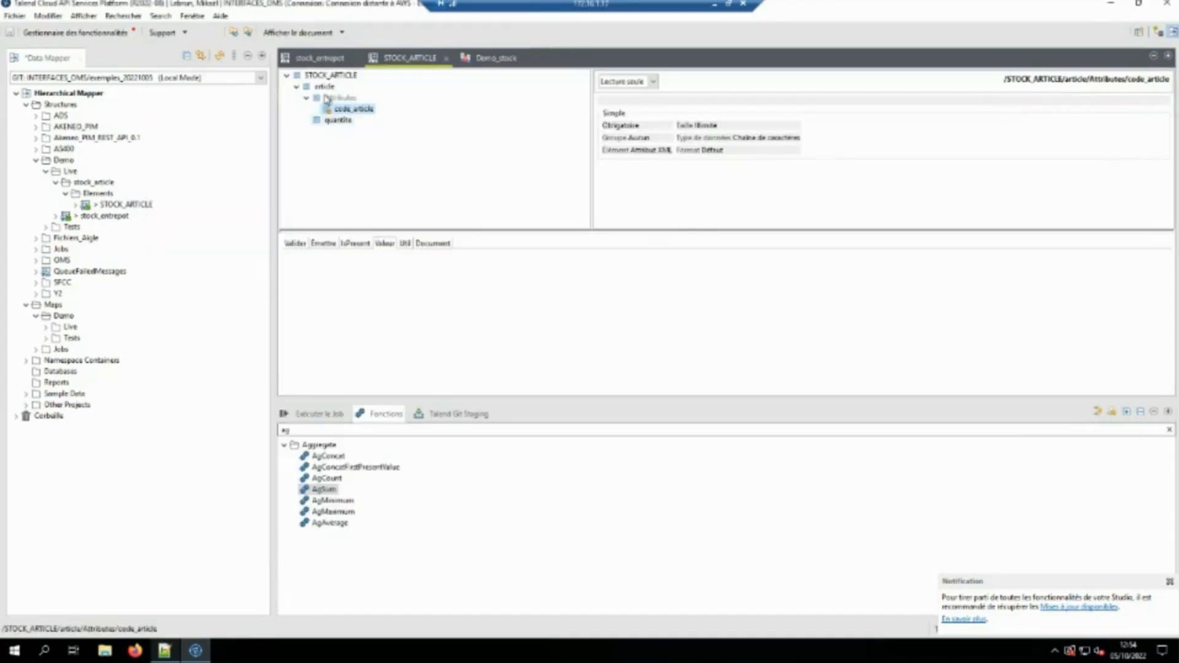
# Make the article element of the STOCK_ARTICLE structure editable, set its occurrences to min 0 and max -1, and save the structure
pyautogui.click(324, 87)
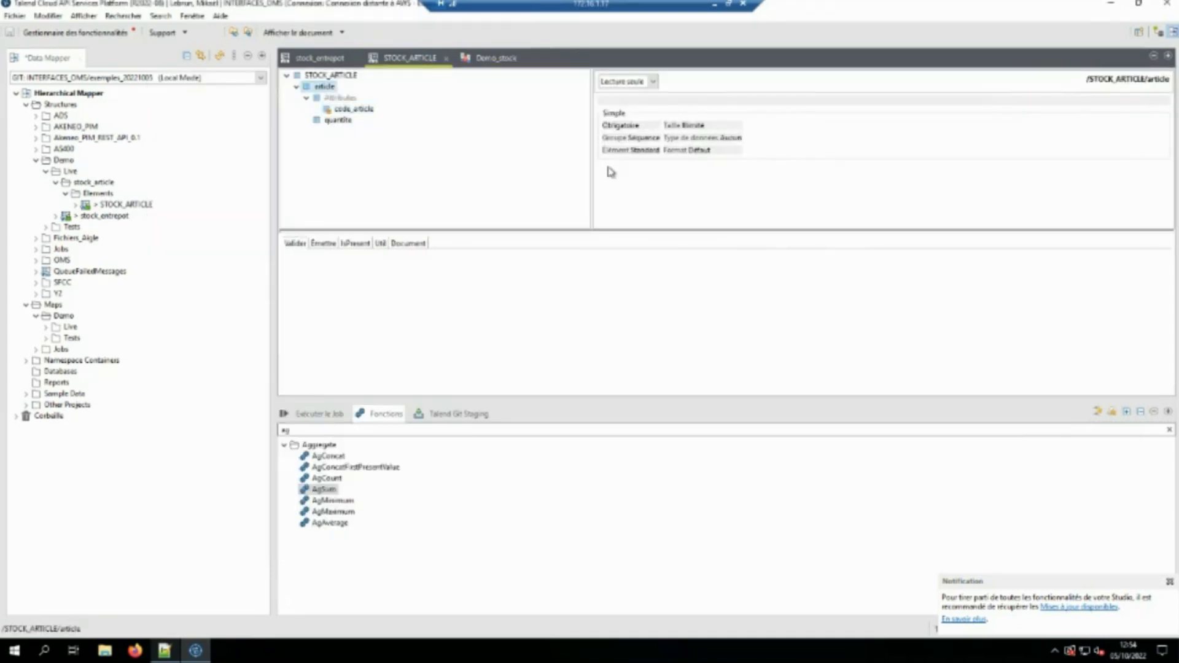
pyautogui.click(627, 81)
pyautogui.click(622, 94)
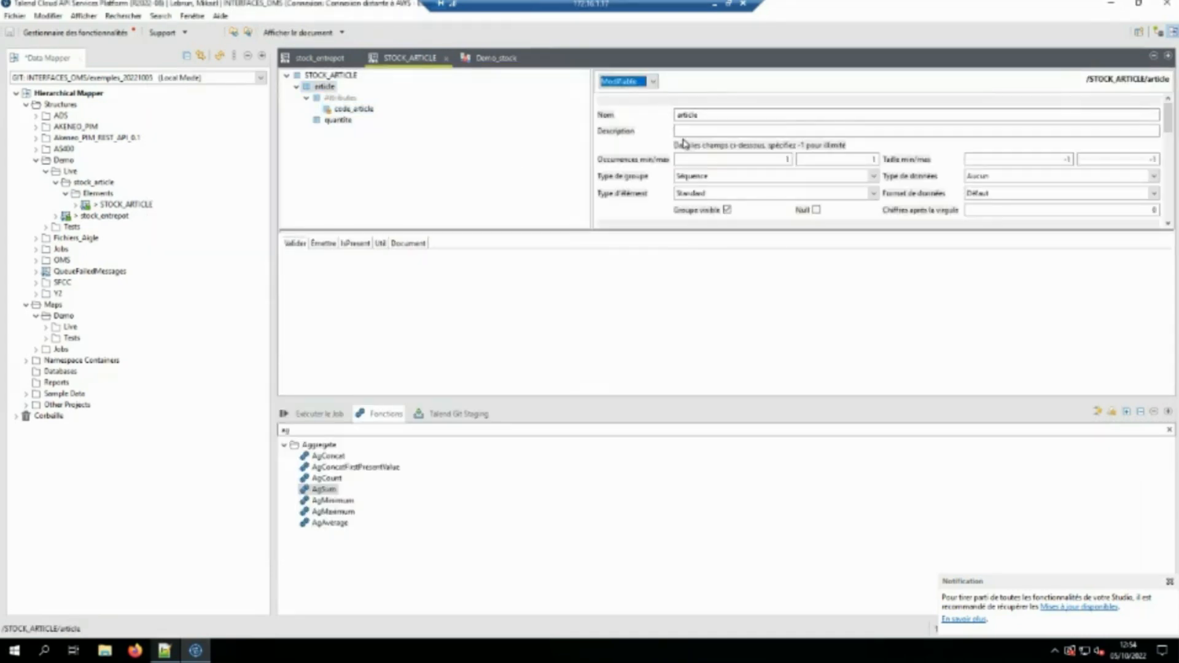
pyautogui.click(770, 160)
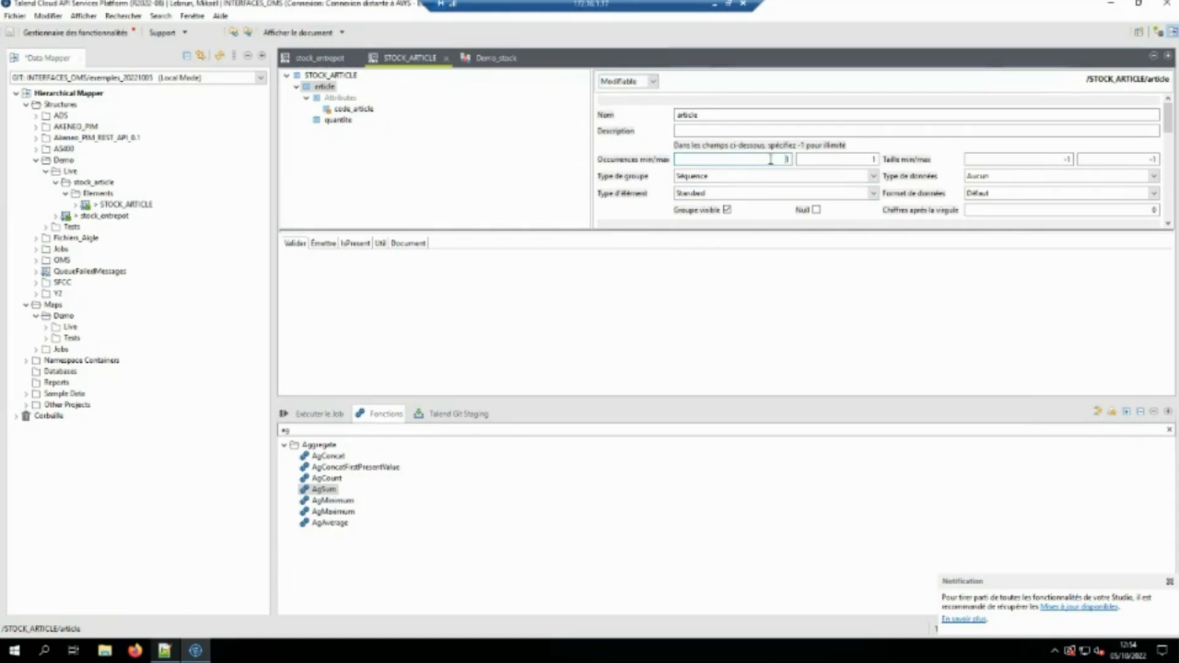
pyautogui.click(854, 158)
pyautogui.click(784, 160)
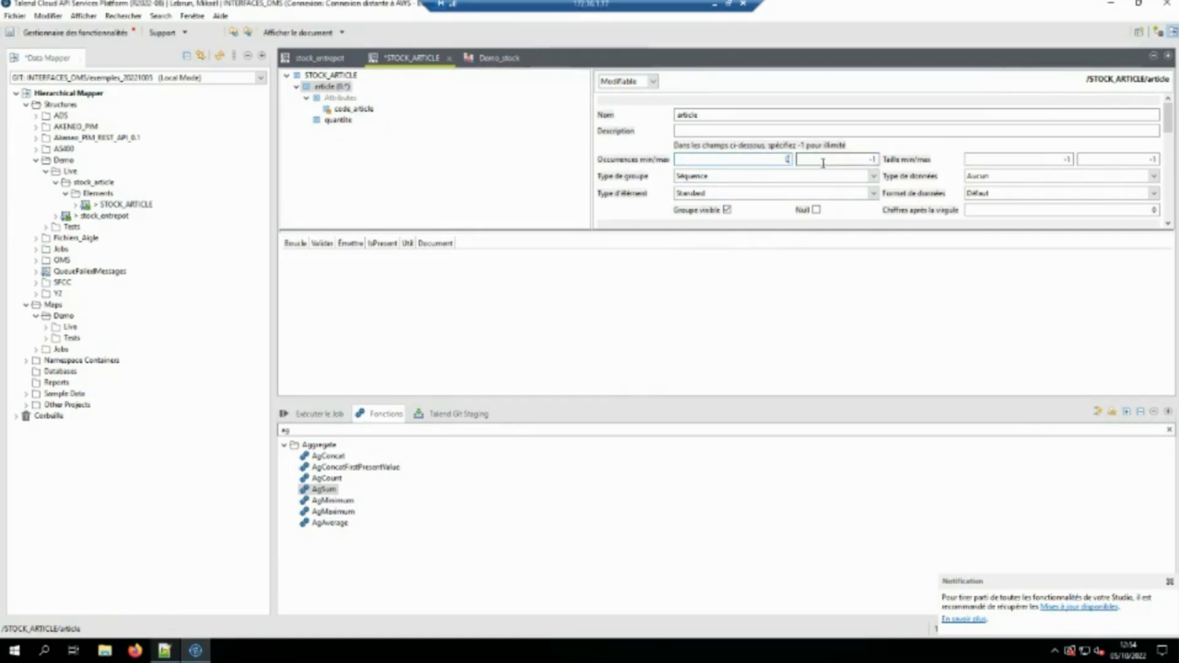
pyautogui.hotkey('ctrl', 's')
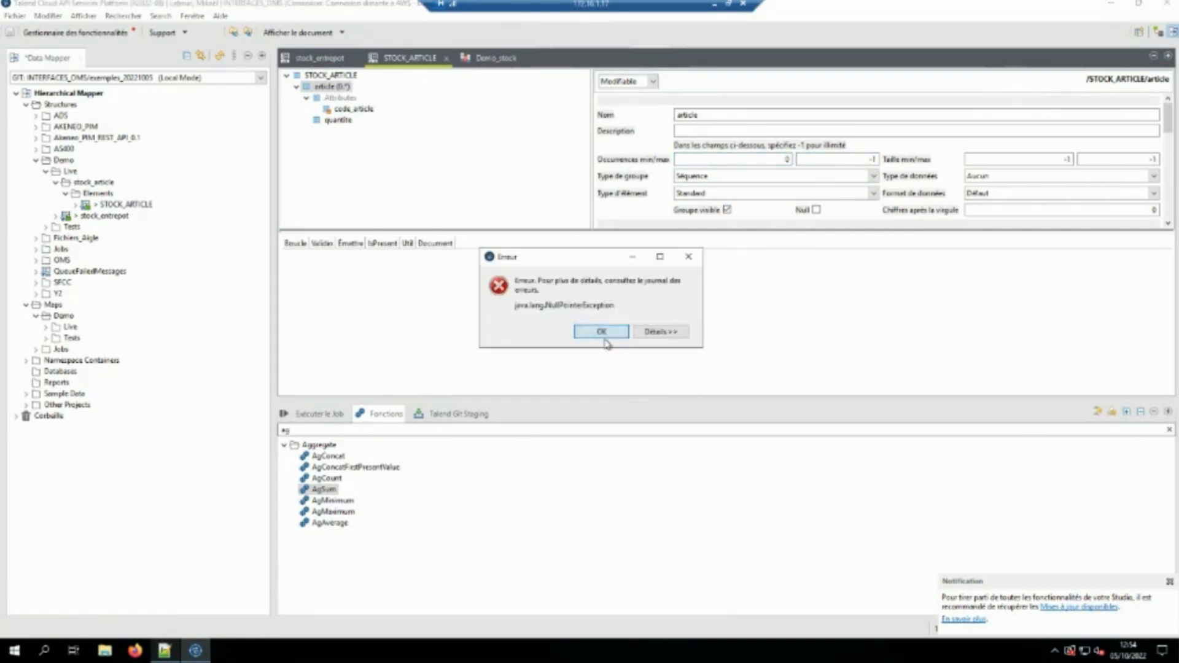
pyautogui.click(604, 336)
pyautogui.click(482, 60)
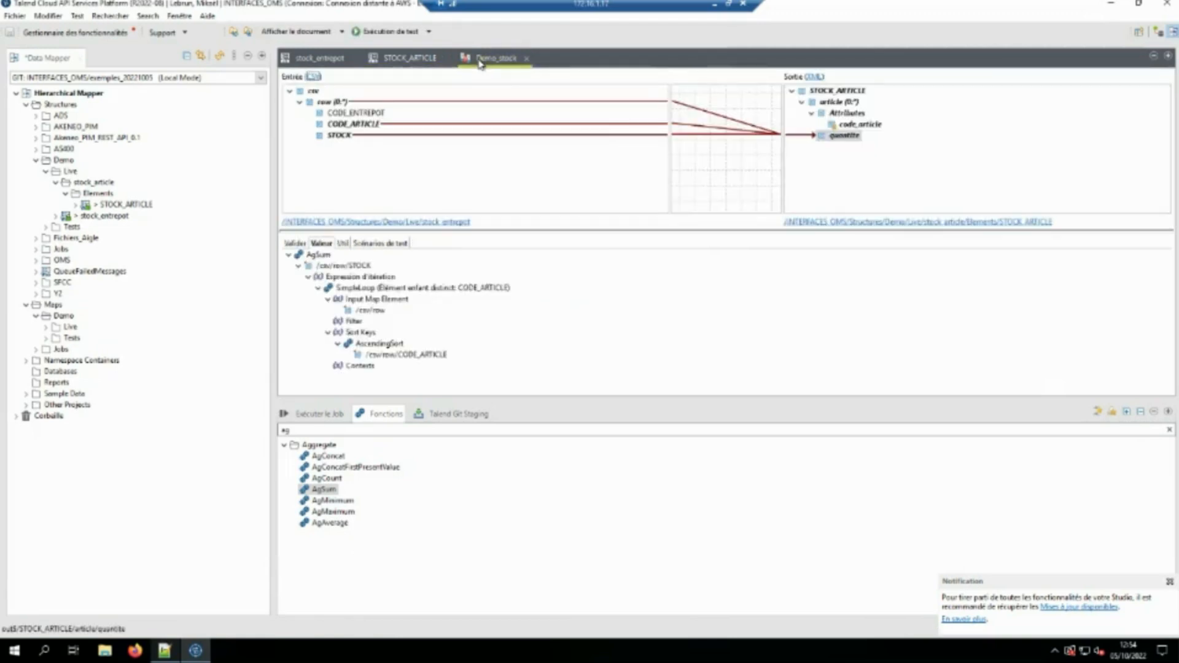
pyautogui.click(604, 335)
pyautogui.click(444, 63)
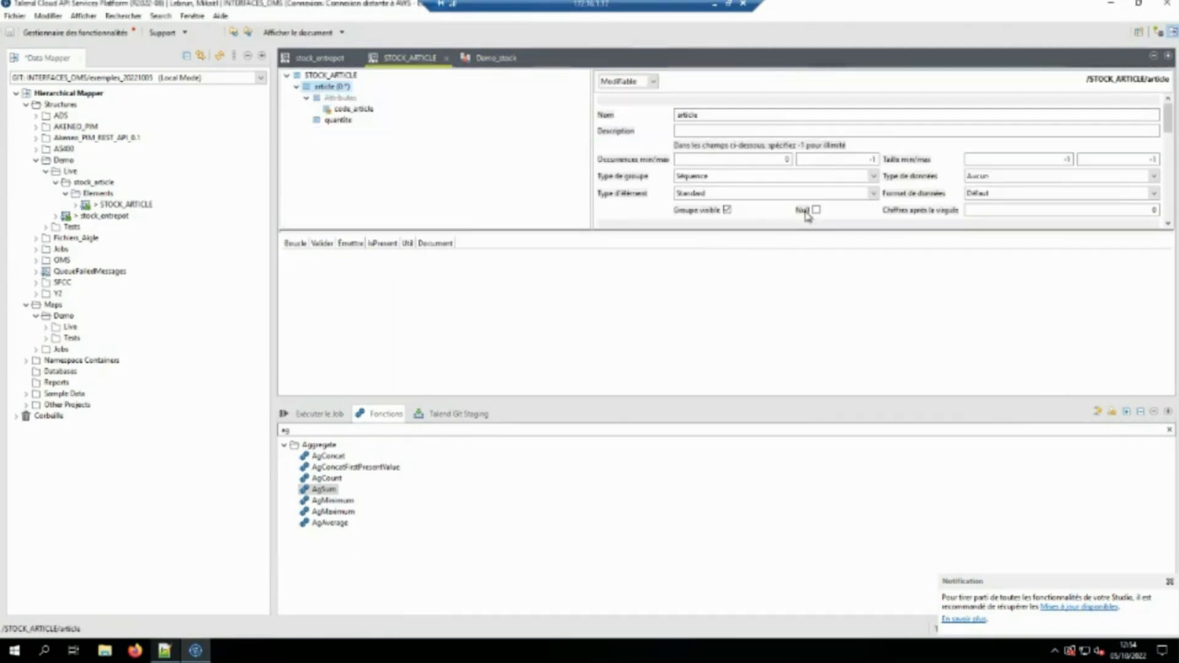
# In the Demo_stock map, move the CODE_ARTICLE-distinct SimpleLoop from the output STOCK_ARTICLE element to the article element
pyautogui.click(486, 58)
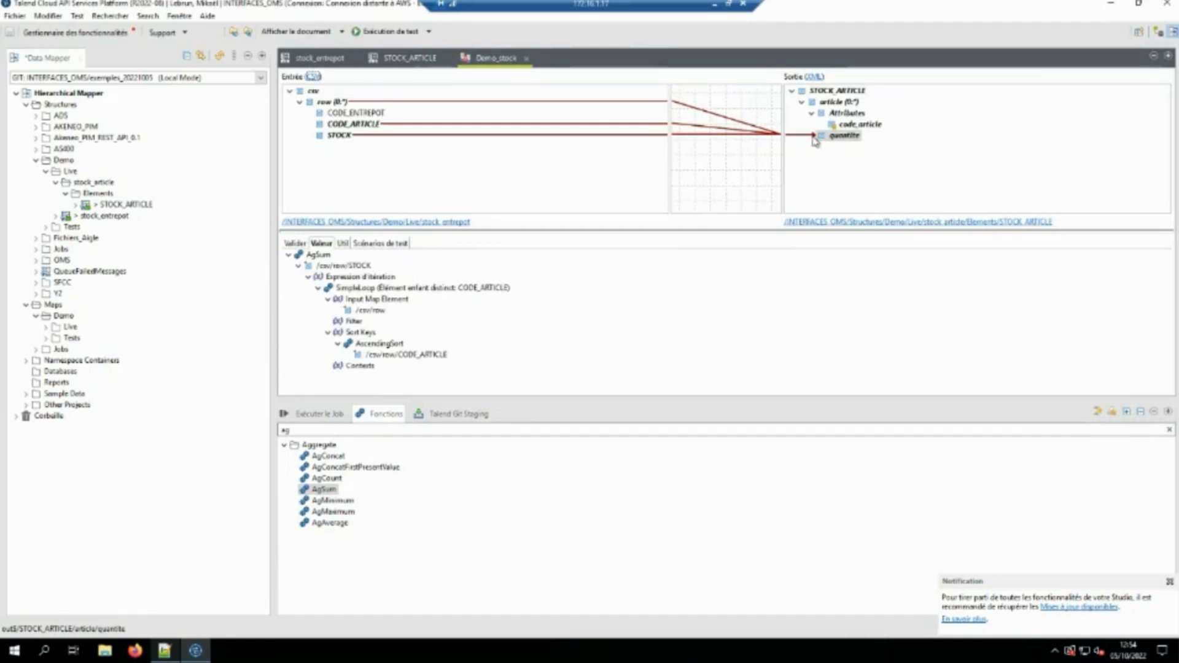
pyautogui.click(839, 101)
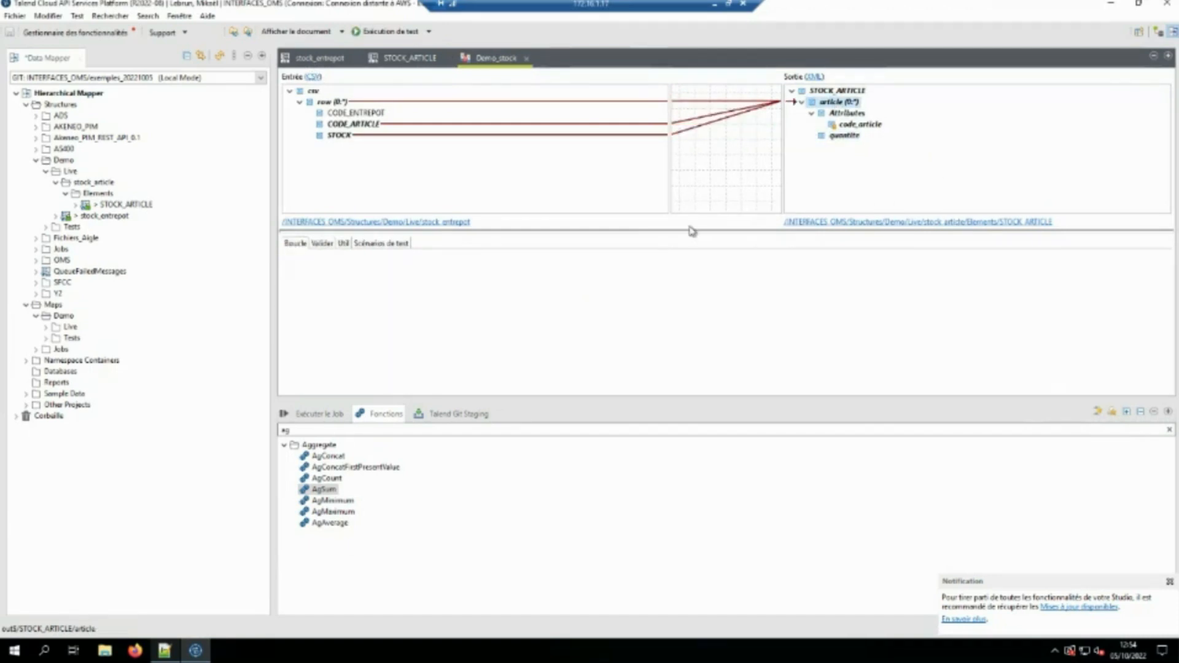
pyautogui.click(837, 92)
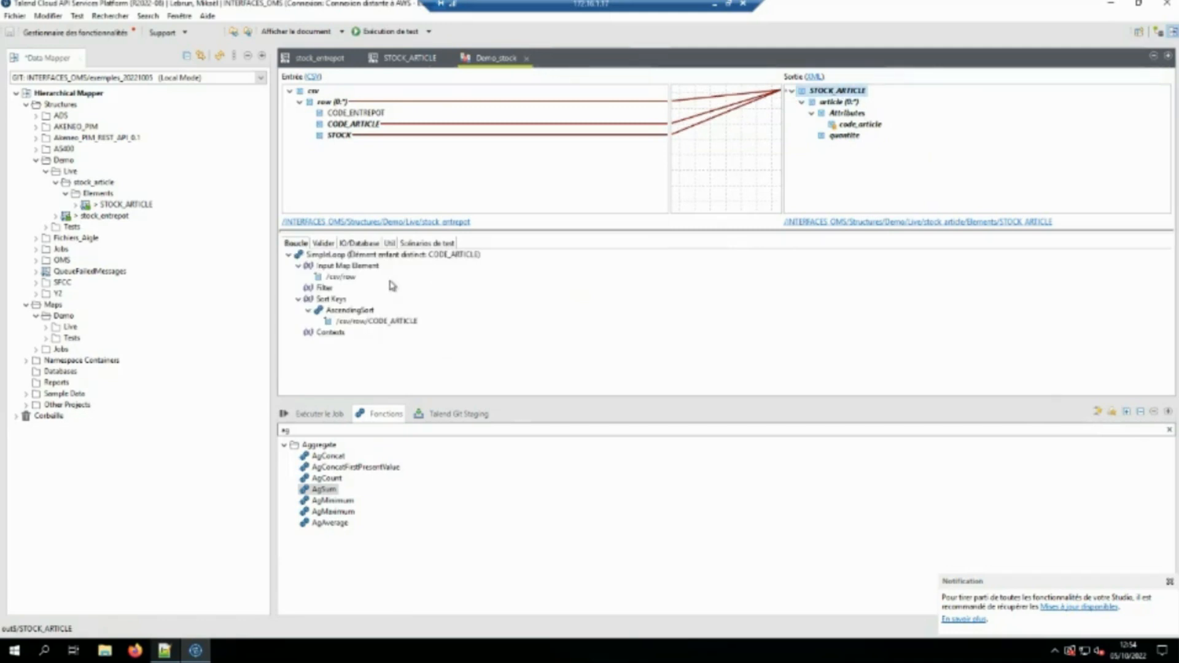
pyautogui.rightClick(352, 254)
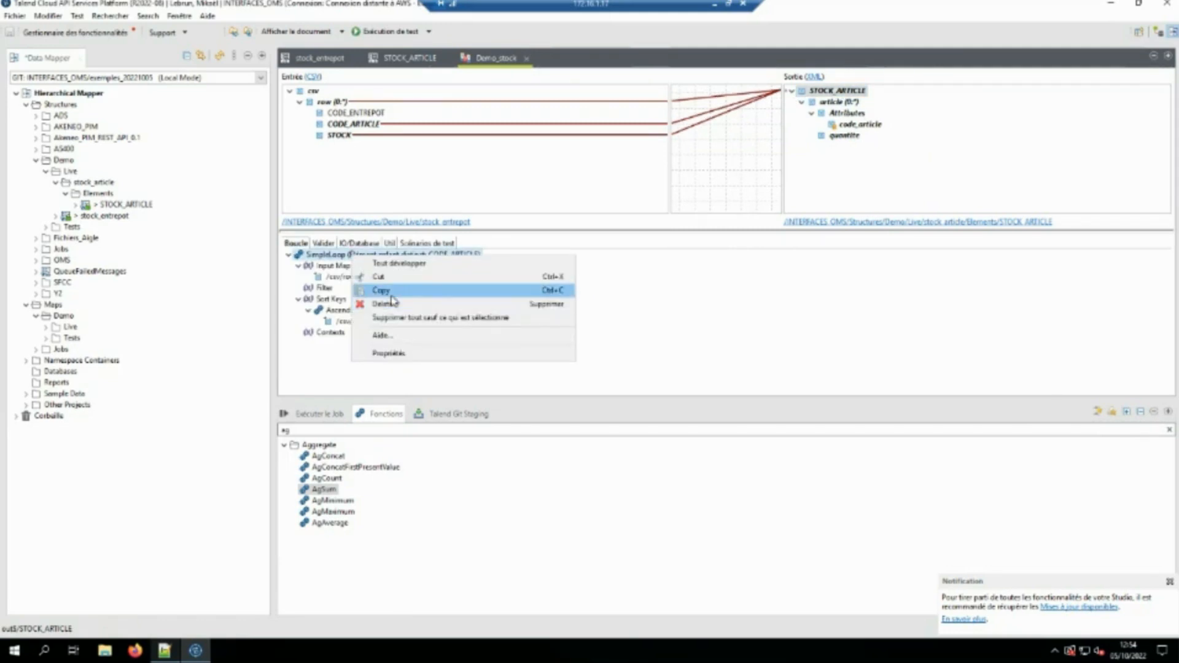
pyautogui.click(381, 277)
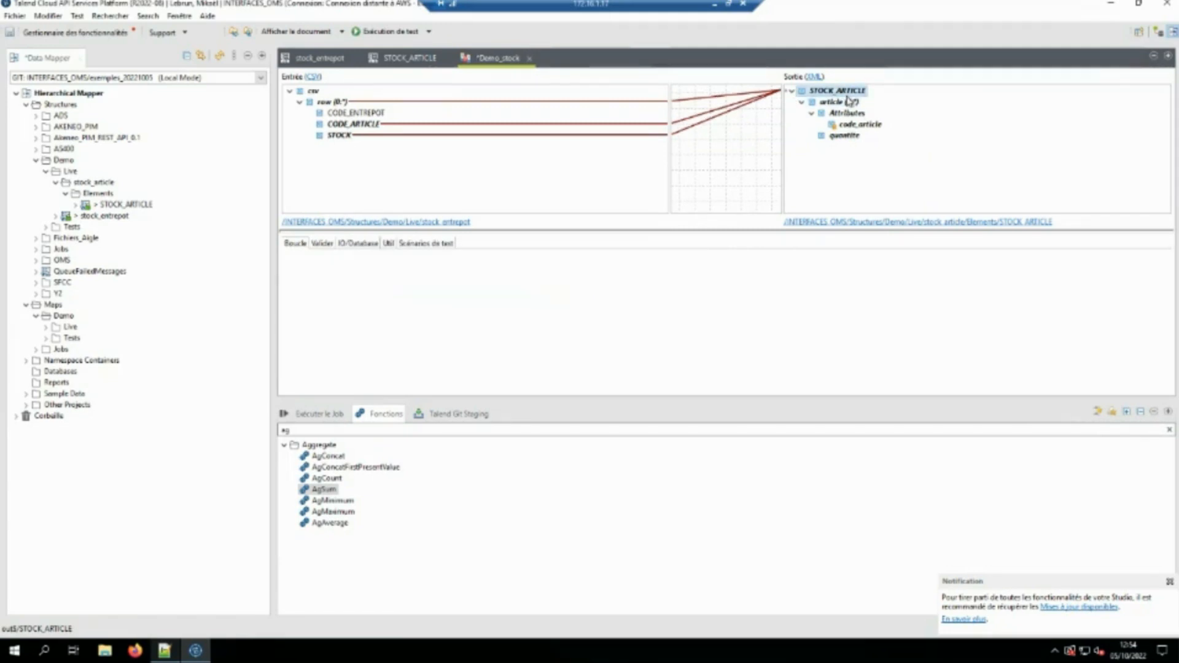
pyautogui.click(850, 101)
pyautogui.rightClick(556, 300)
pyautogui.click(577, 306)
# Add a SimpleLoop over /csv to the output STOCK_ARTICLE element and save the map
pyautogui.click(832, 91)
pyautogui.doubleClick(342, 430)
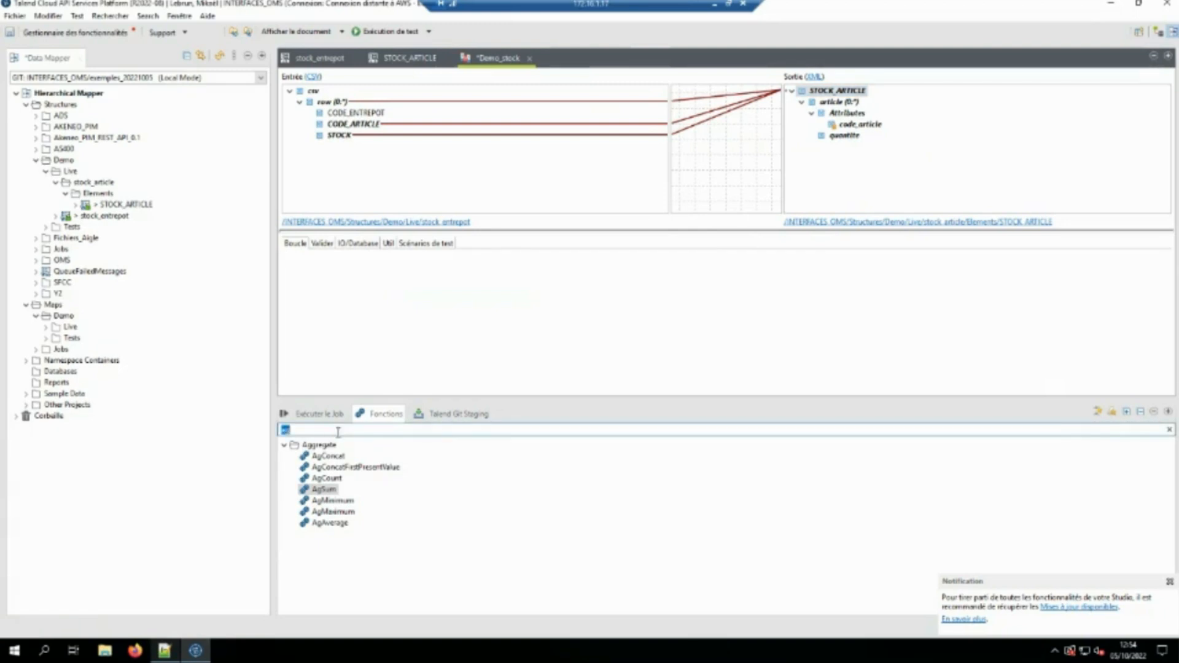
pyautogui.write('simple')
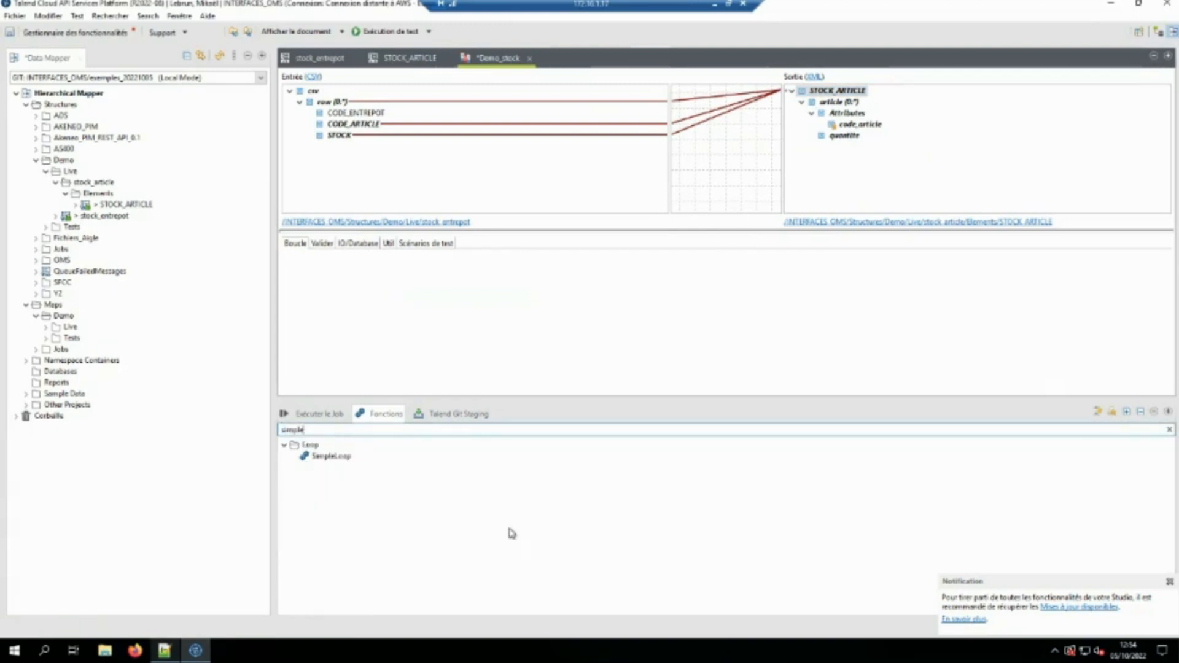
pyautogui.moveTo(329, 456); pyautogui.dragTo(442, 335)
pyautogui.moveTo(318, 95); pyautogui.dragTo(376, 271)
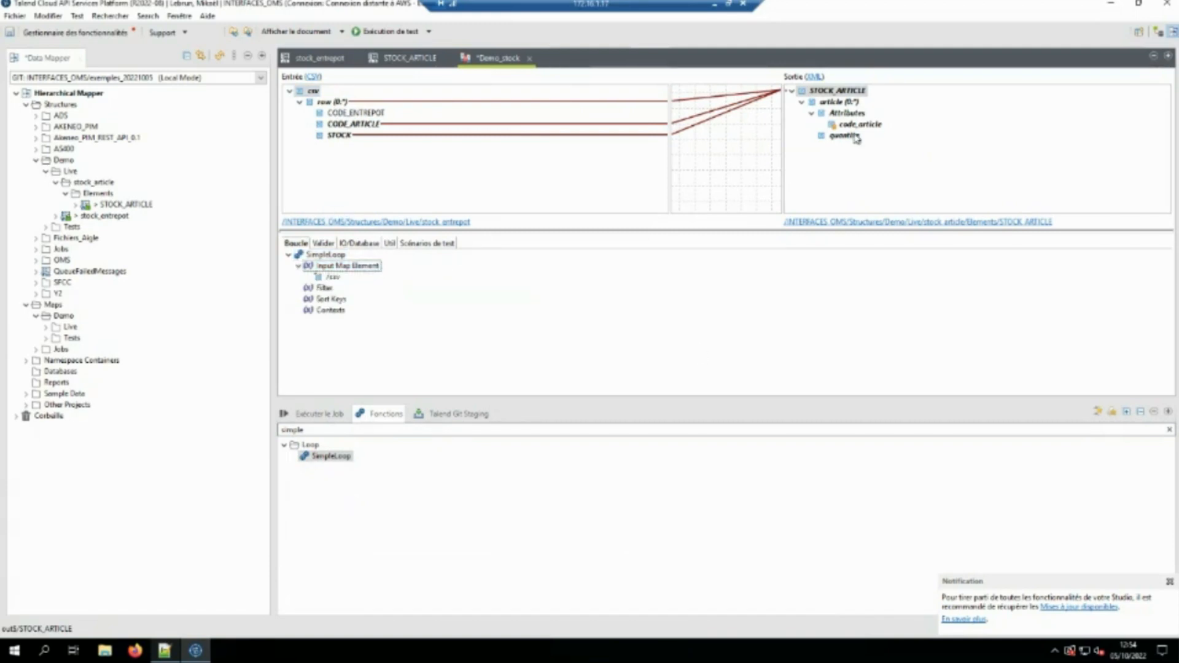
pyautogui.click(850, 102)
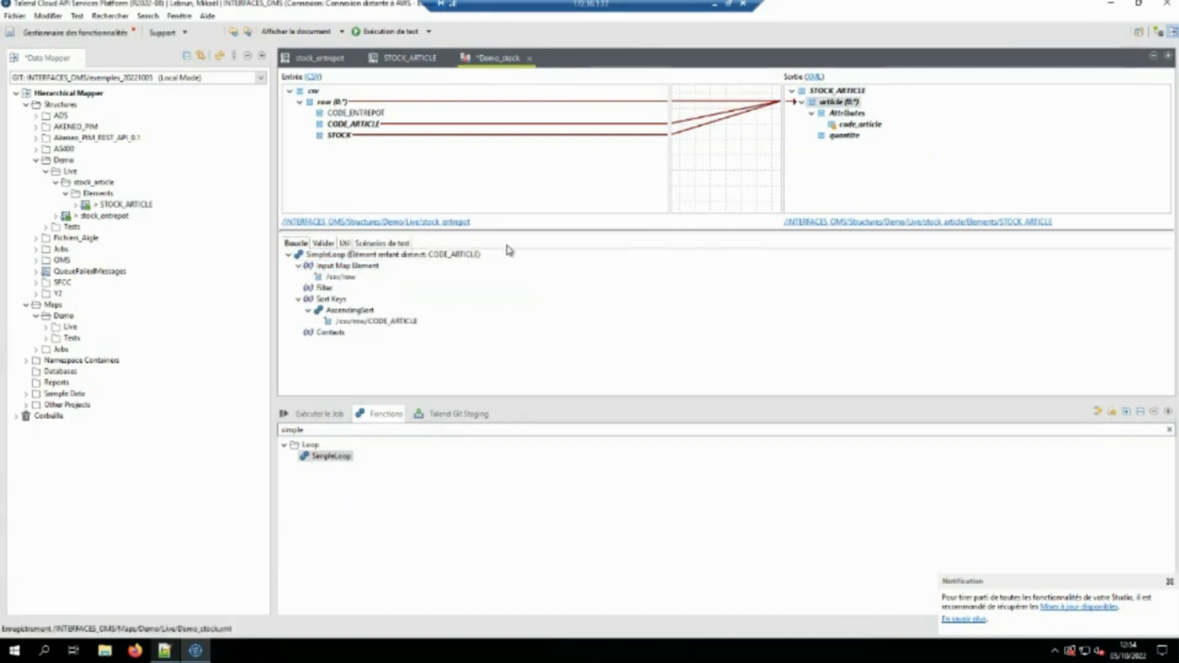
pyautogui.hotkey('ctrl', 's')
pyautogui.click(599, 332)
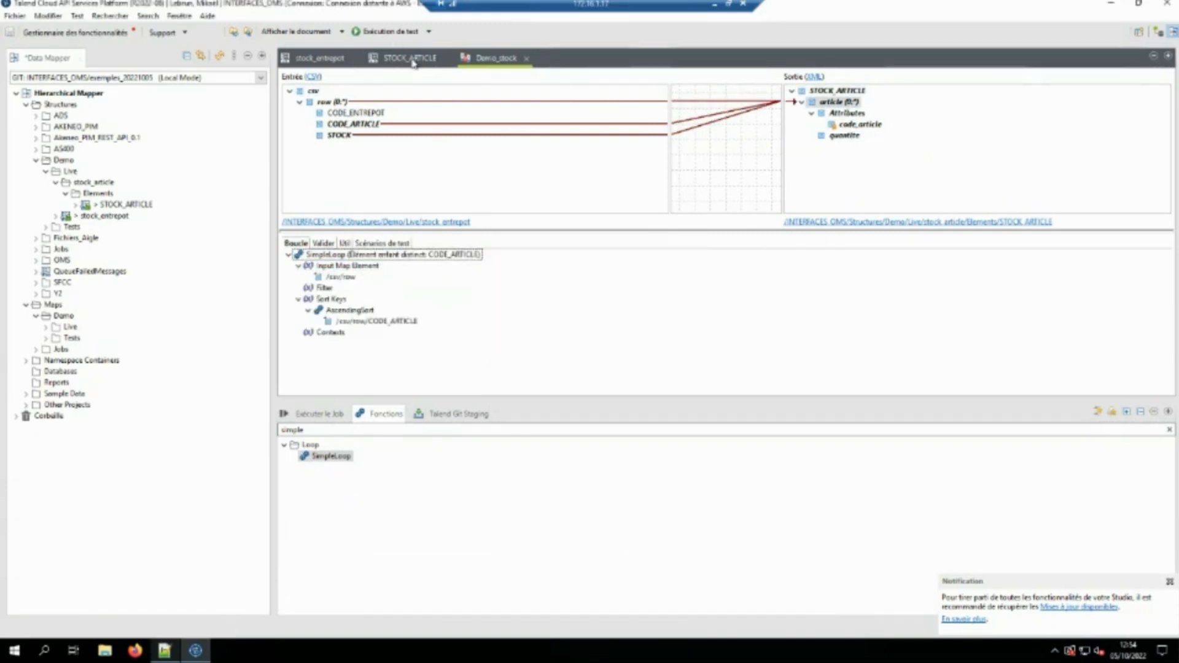
# Test-run the map and review the XML output through to its last article
pyautogui.click(391, 31)
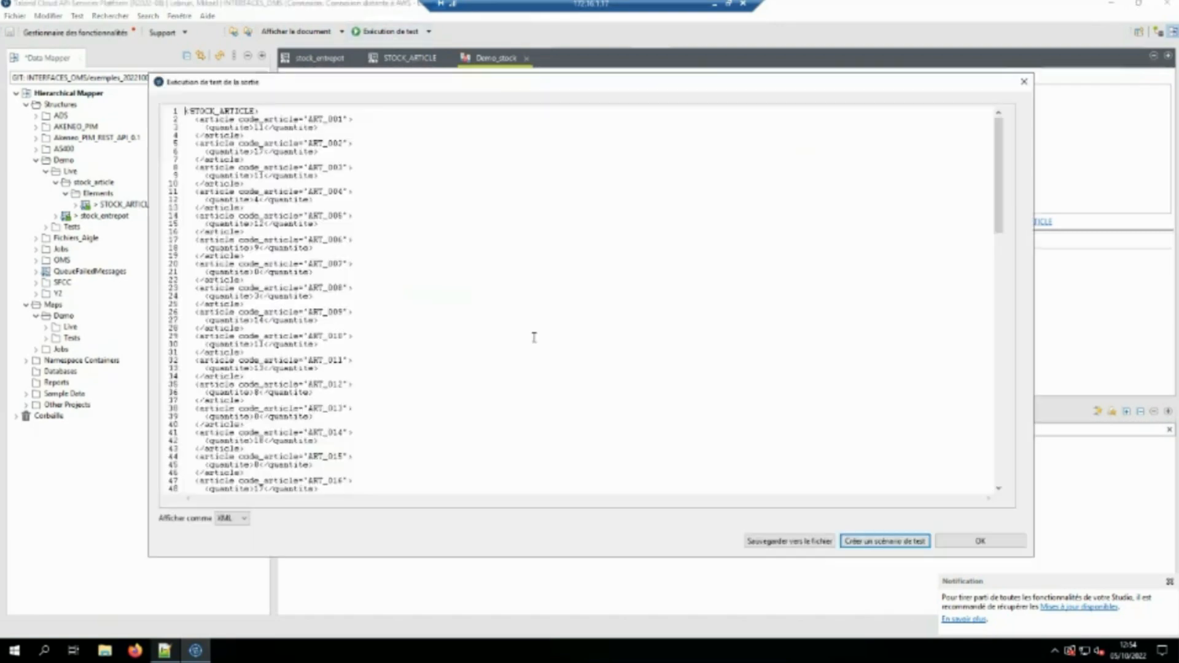
pyautogui.doubleClick(206, 110)
pyautogui.scroll(-9, 232, 150)
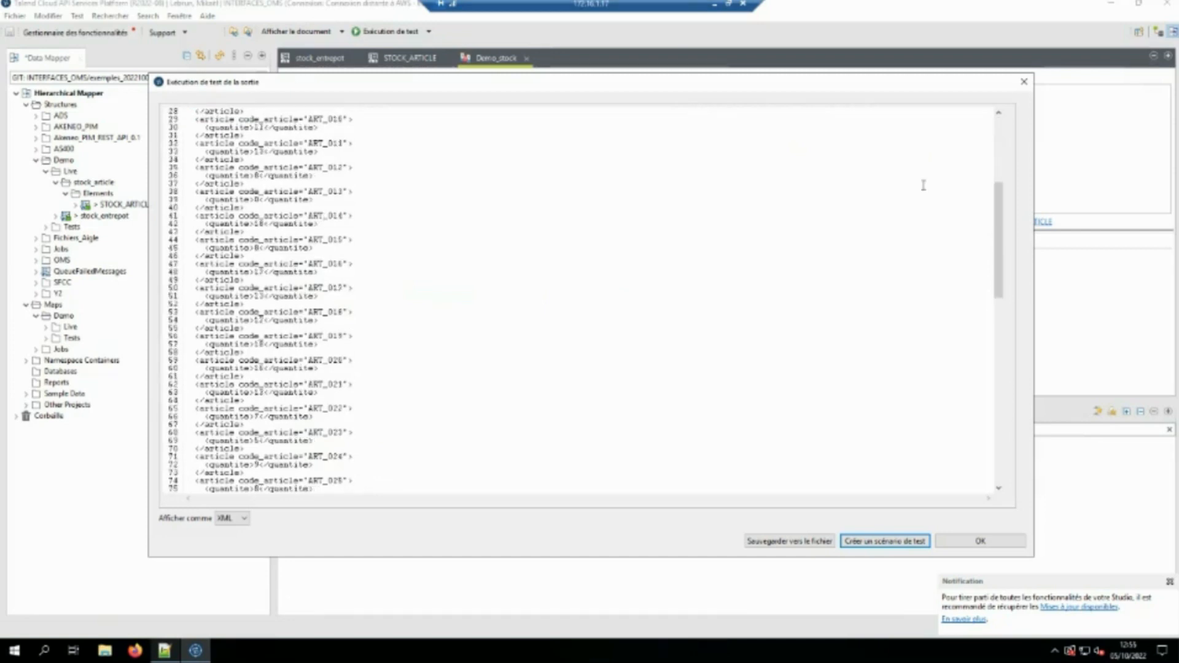
pyautogui.moveTo(1001, 222); pyautogui.dragTo(1027, 444)
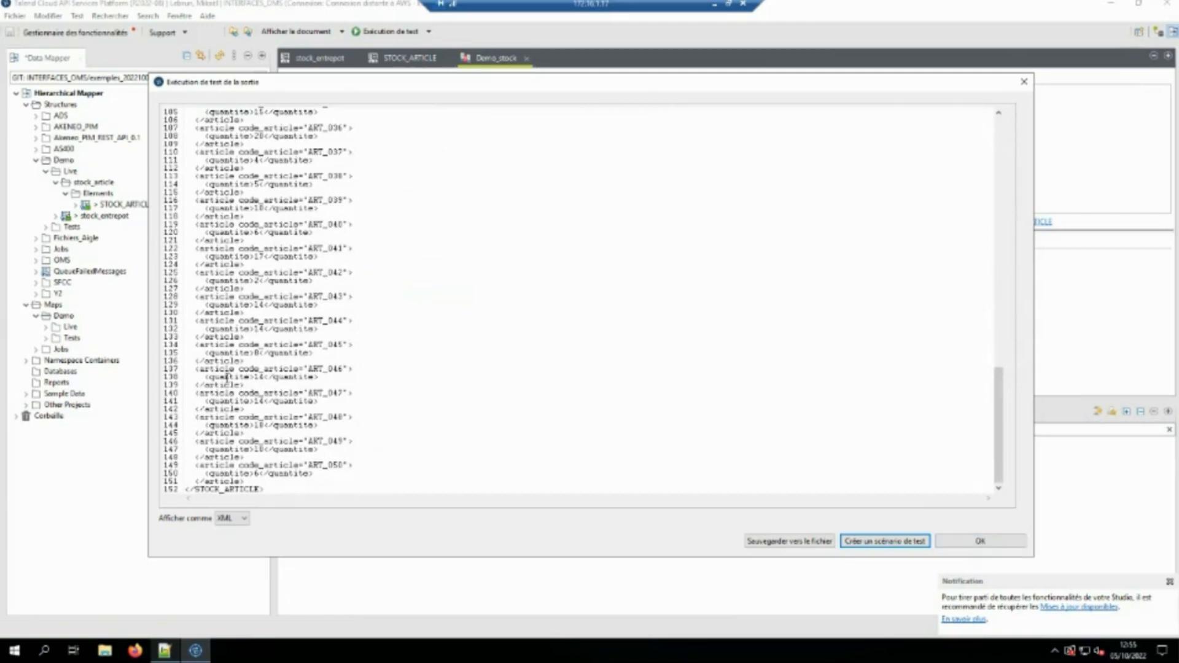
# Display the test-run output as JSON, review its articles and quantities, and close the result
pyautogui.click(240, 518)
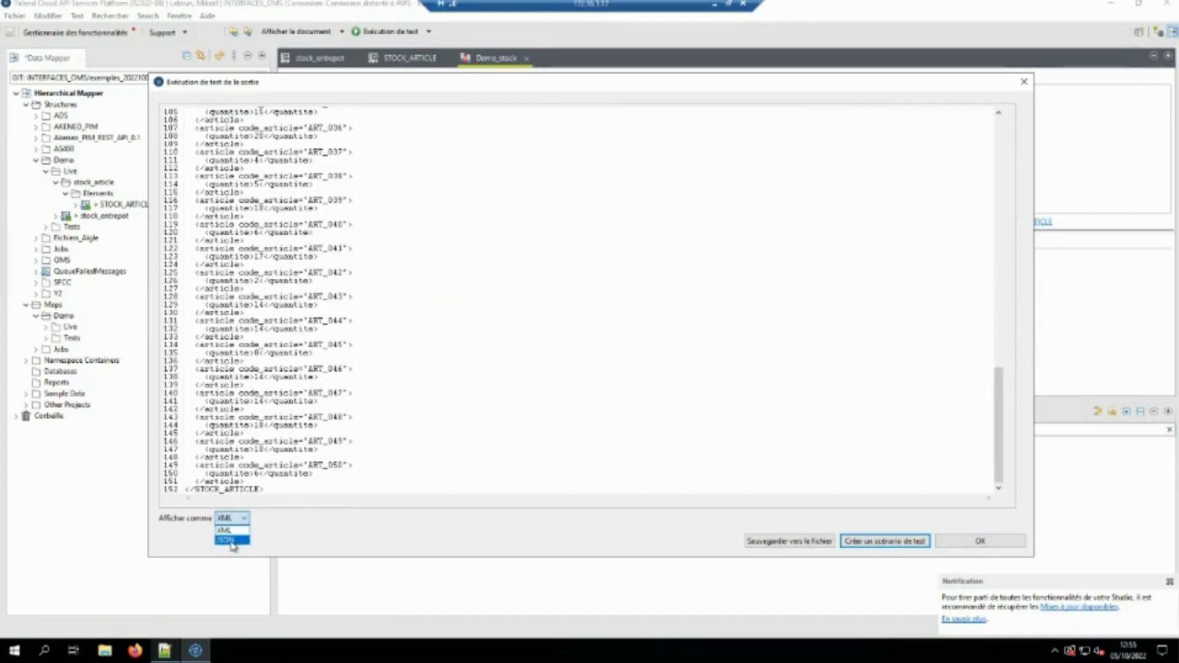
pyautogui.click(232, 540)
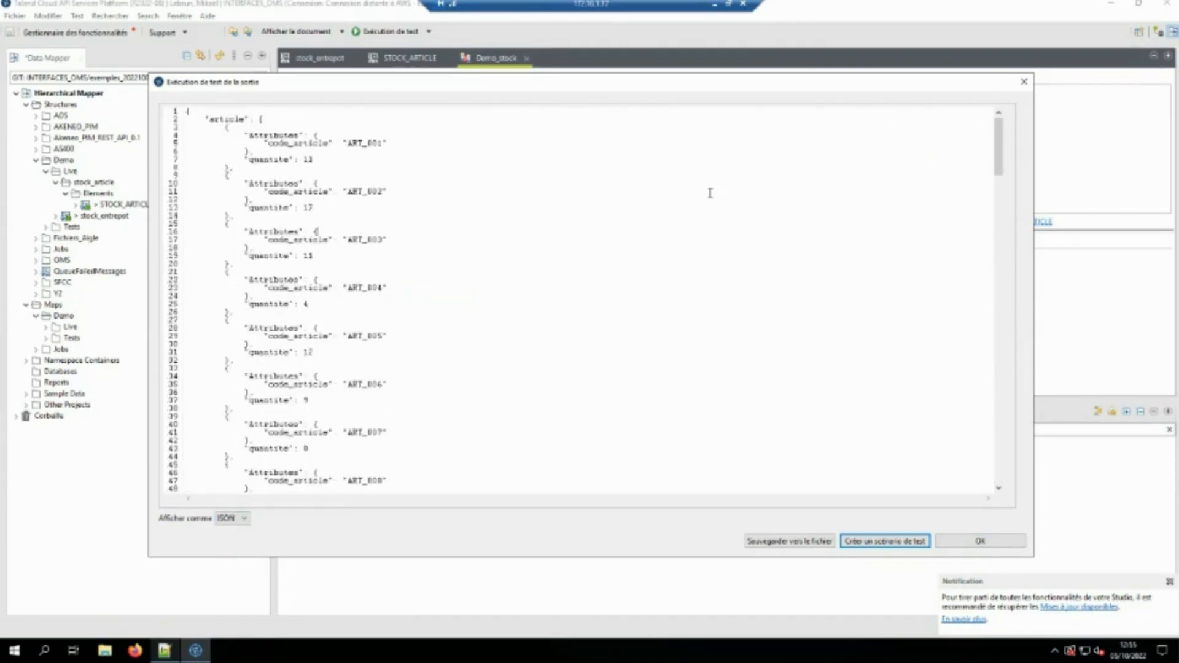
pyautogui.moveTo(999, 144); pyautogui.dragTo(1000, 319)
pyautogui.click(980, 541)
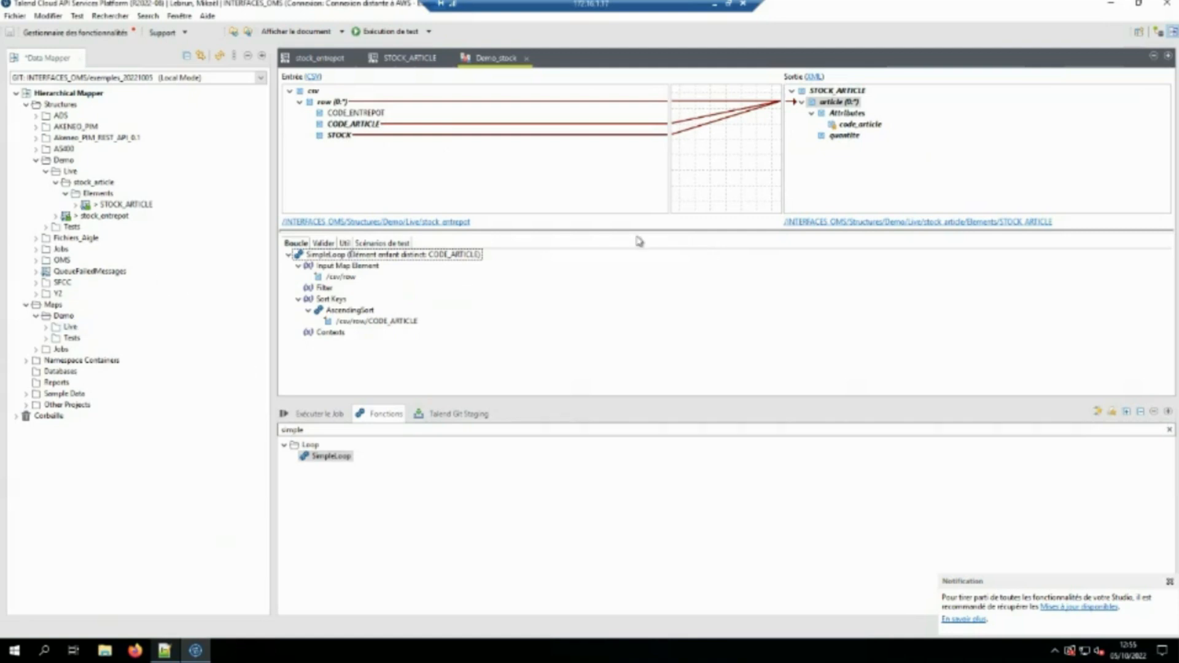
# Examine the AgSum value expression of the output quantite element
pyautogui.click(838, 137)
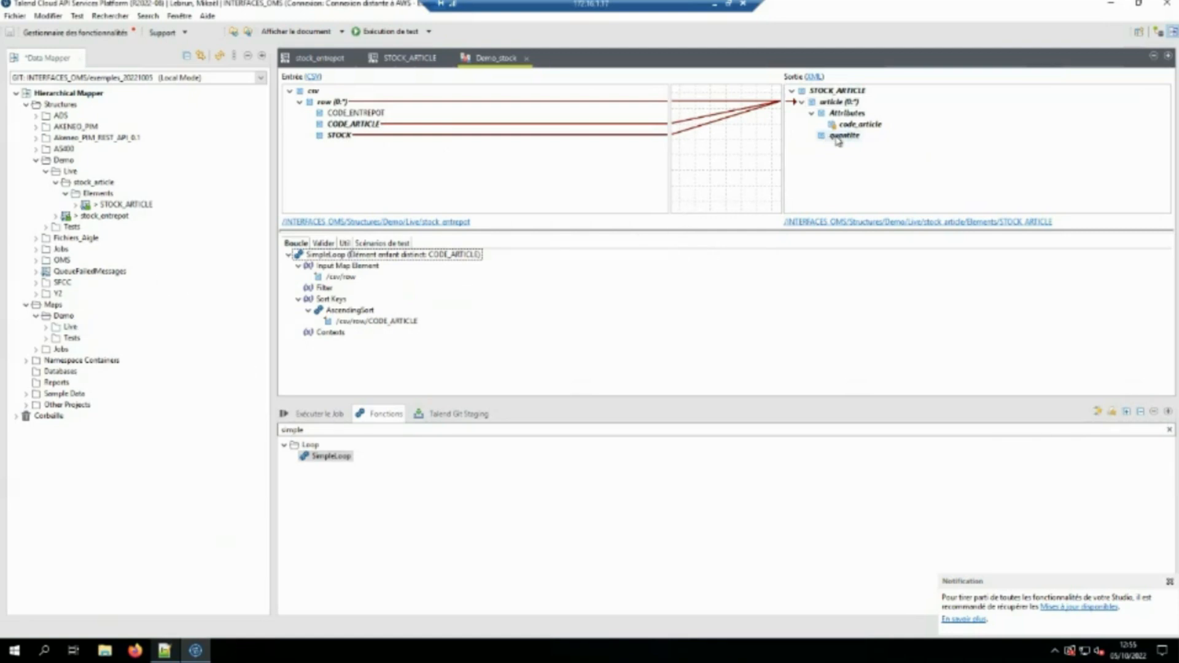
pyautogui.click(837, 138)
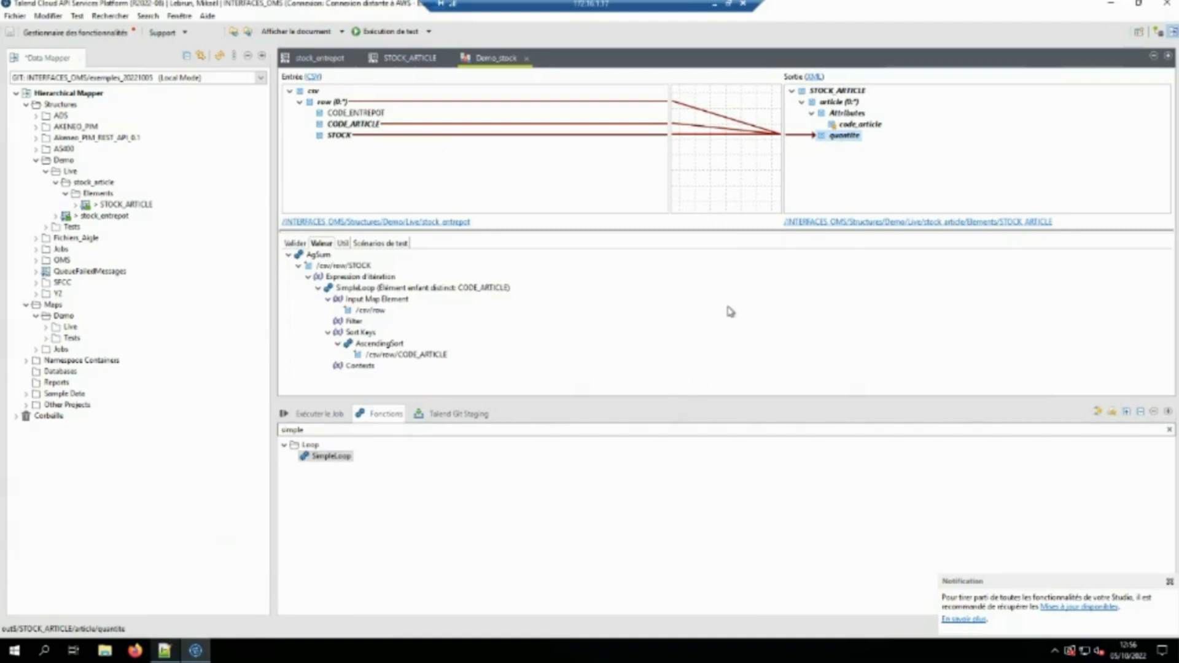
pyautogui.click(522, 329)
# Browse the job structures, expanding the j_O_Create_eCom_Order_SFCC_AMQ and j_O_Create_eCom_Order_SFCC_MAO folders
pyautogui.click(35, 250)
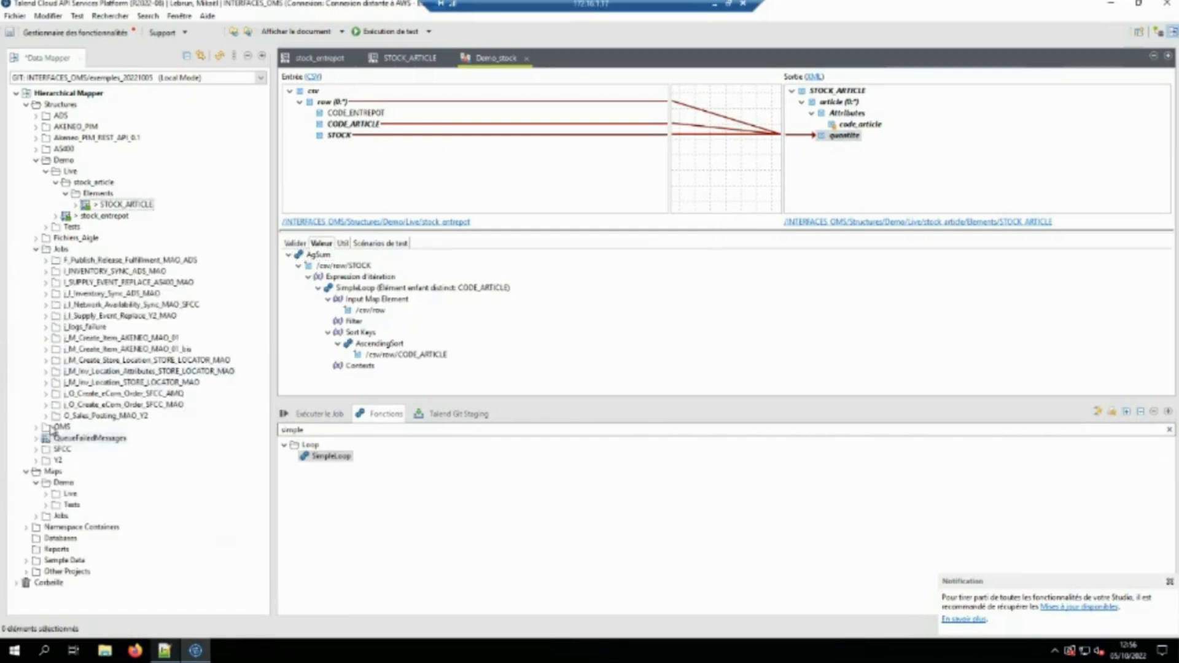
pyautogui.click(45, 395)
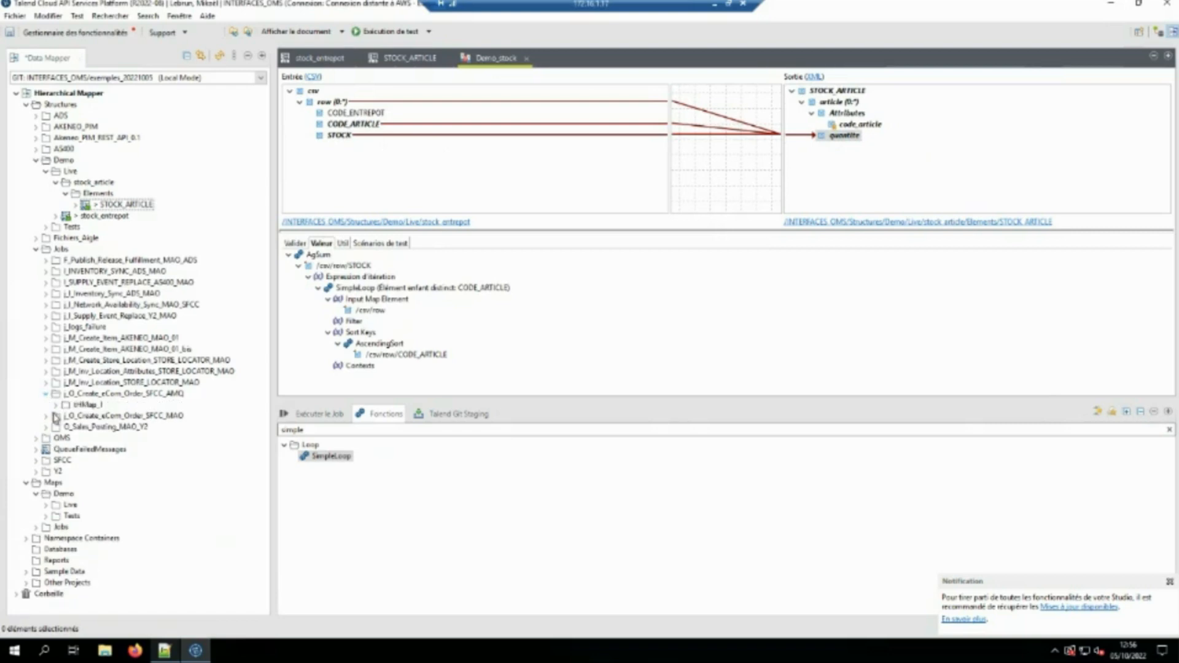
pyautogui.click(56, 405)
pyautogui.click(46, 427)
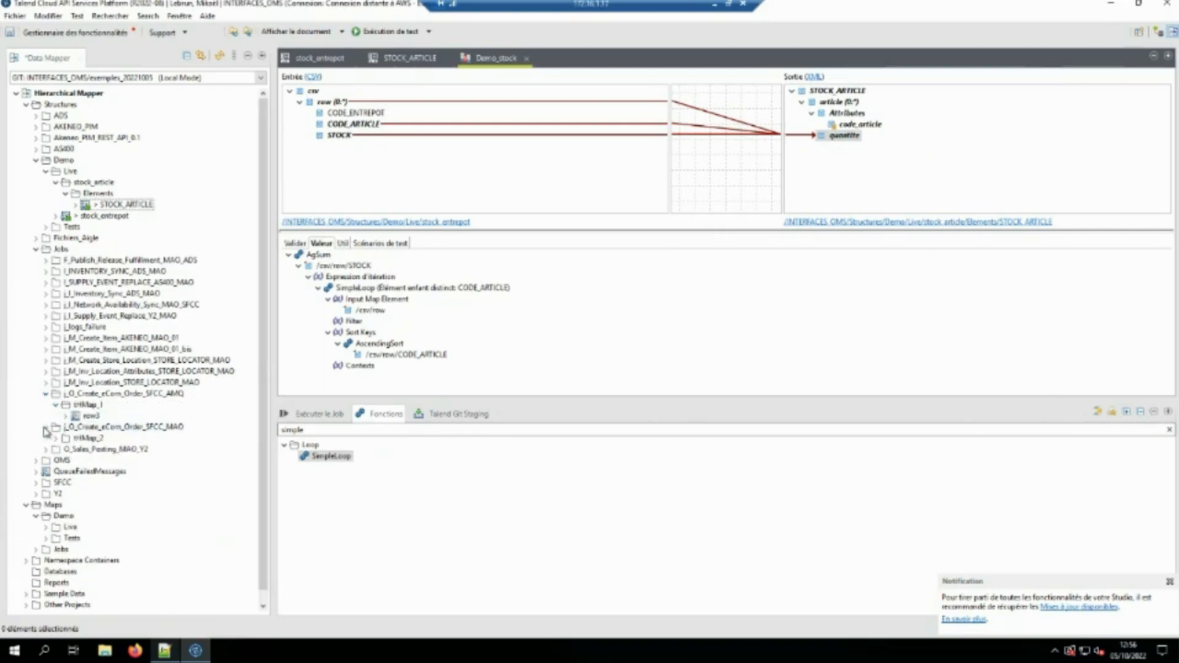
# Collapse the structures and open the tHMap_1_ST_STORE map of j_O_Create_eCom_Order_AMQ_MAO_ST_STORE from the job maps
pyautogui.click(26, 104)
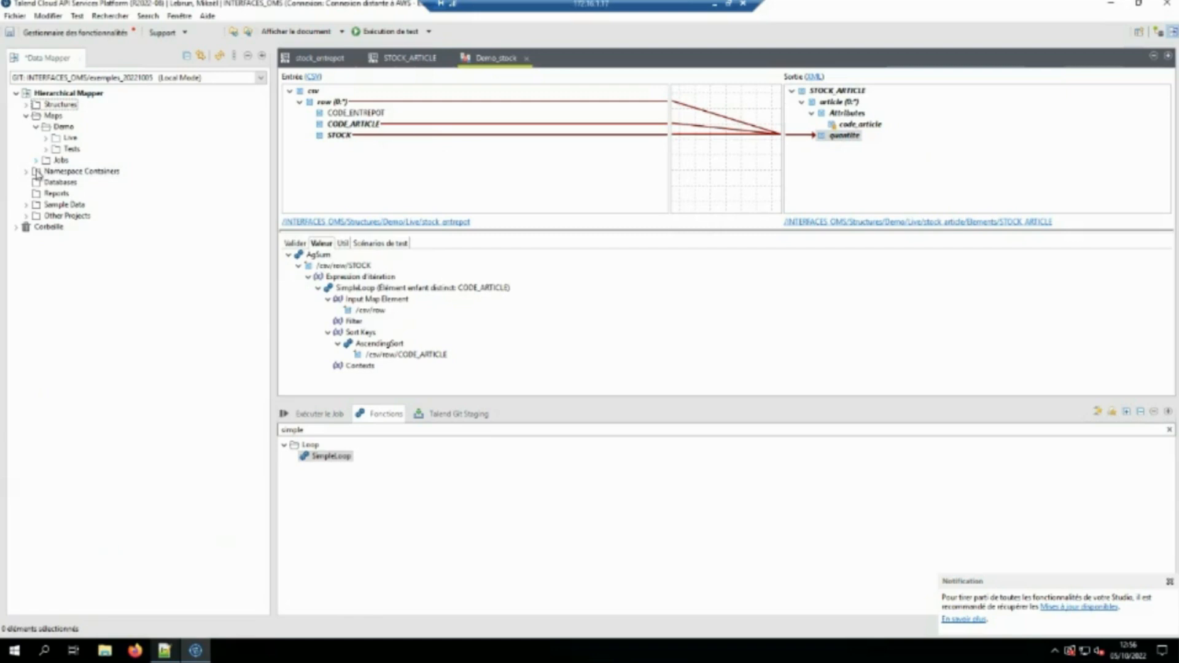
pyautogui.click(41, 161)
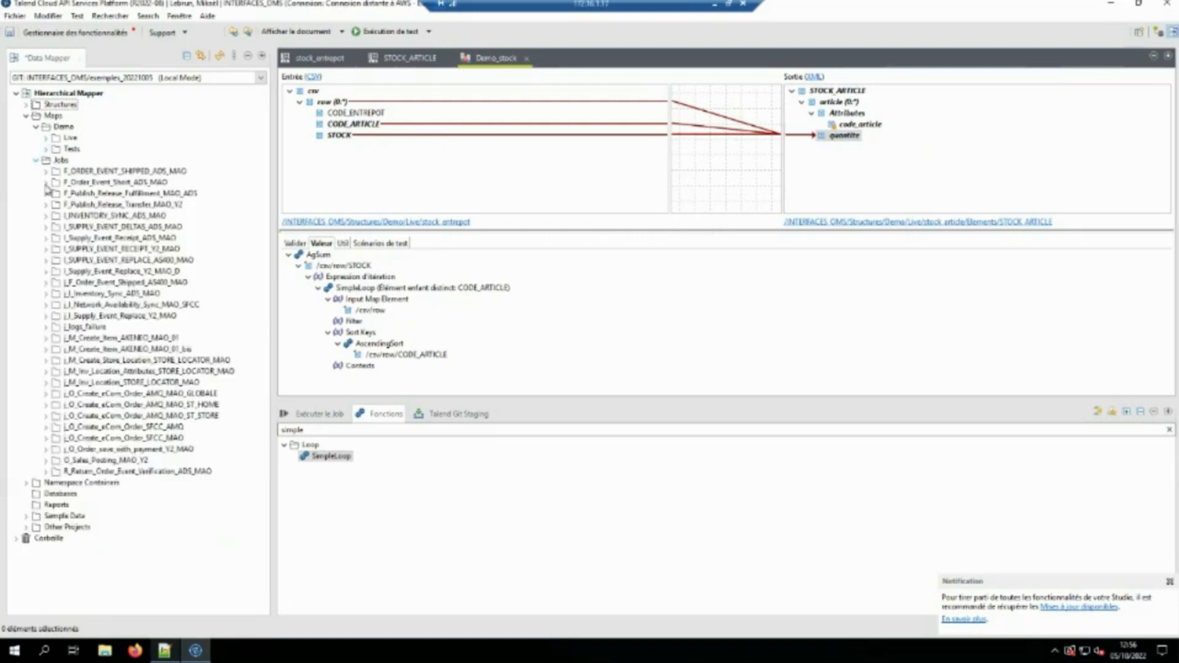
pyautogui.click(47, 395)
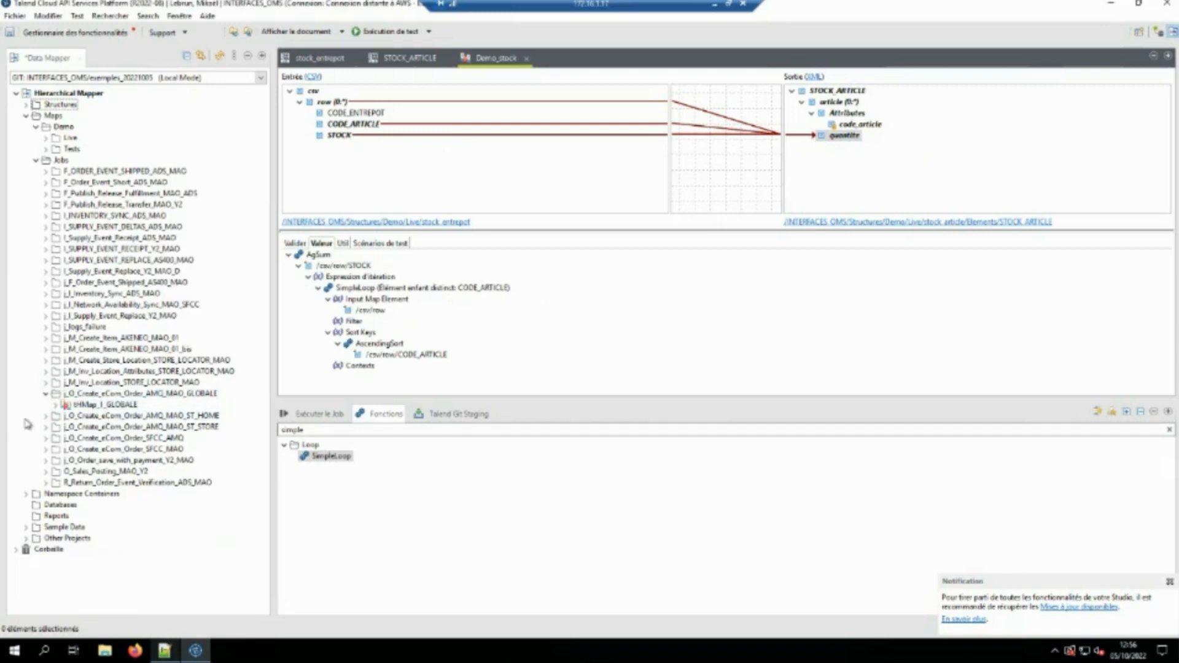
pyautogui.click(46, 396)
pyautogui.click(51, 417)
pyautogui.doubleClick(80, 426)
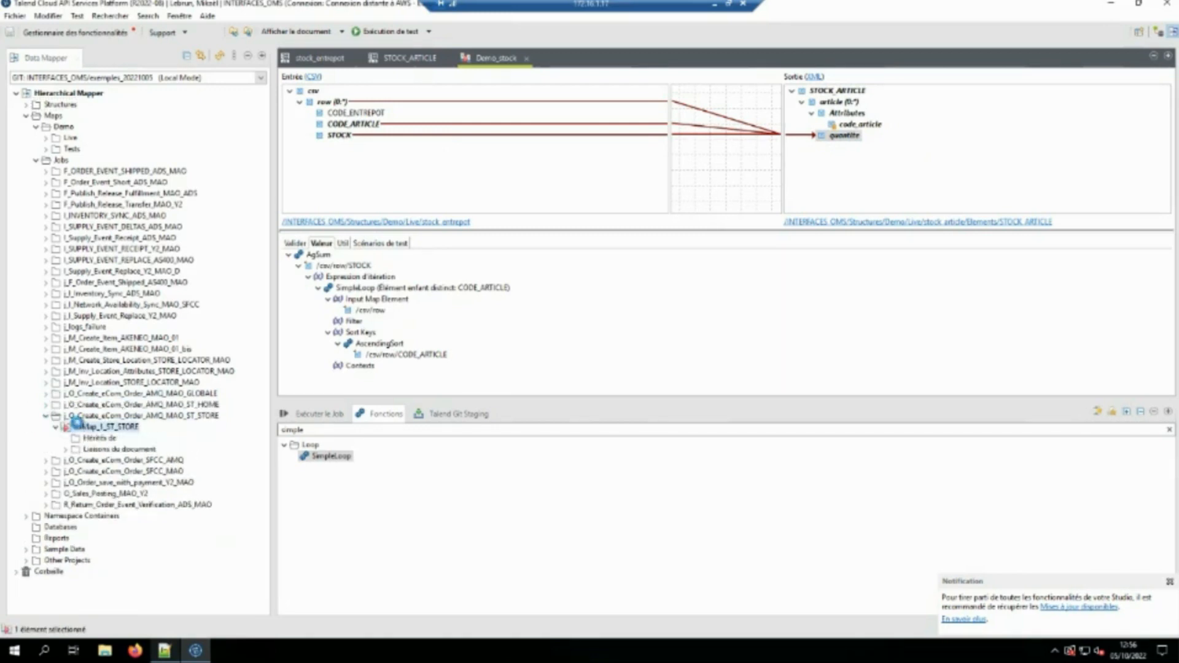
# Enlarge the mapping area and expand the data element of the Order input to review its fields
pyautogui.moveTo(650, 236); pyautogui.dragTo(650, 298)
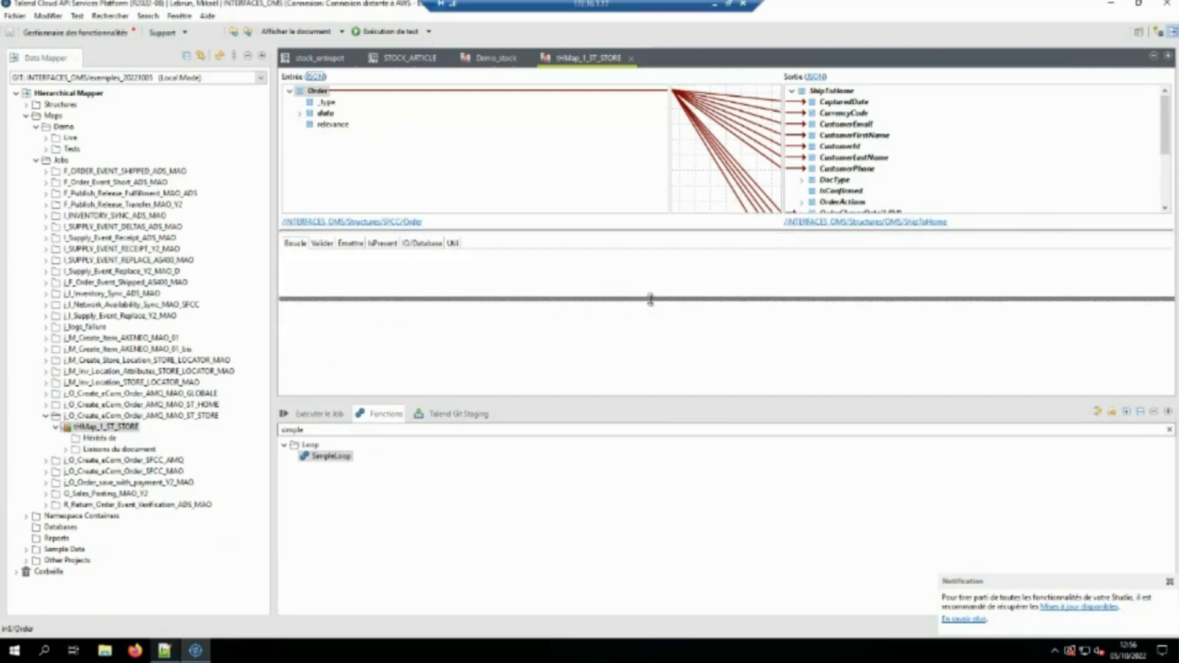
pyautogui.moveTo(639, 439); pyautogui.dragTo(639, 463)
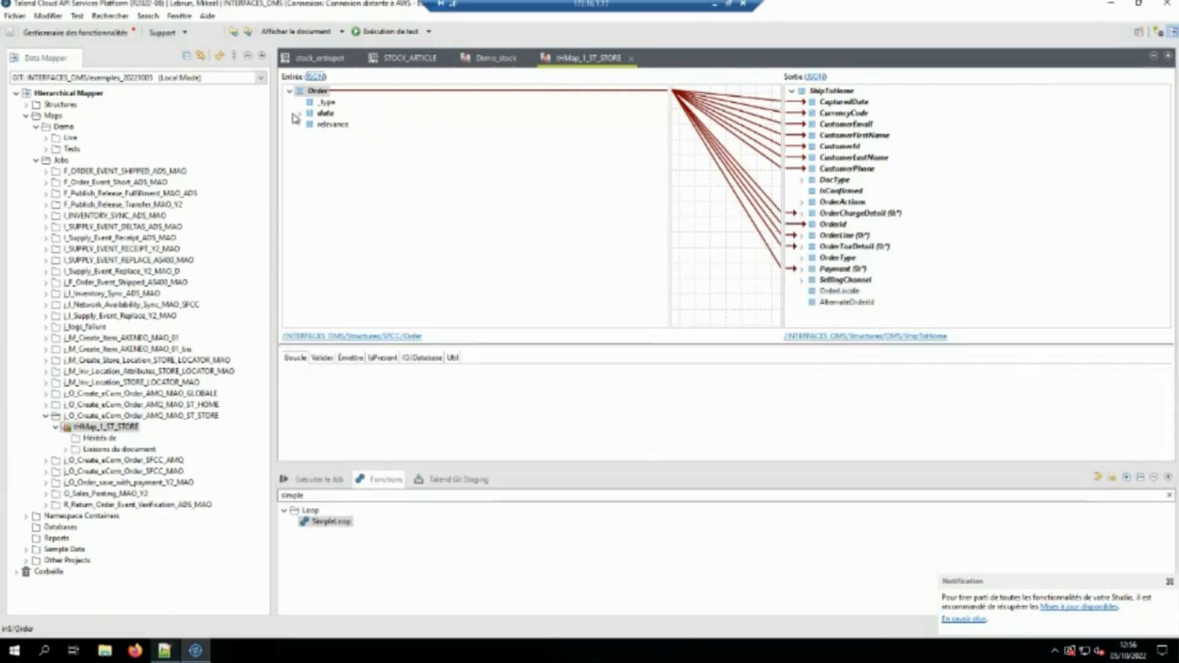
pyautogui.click(319, 115)
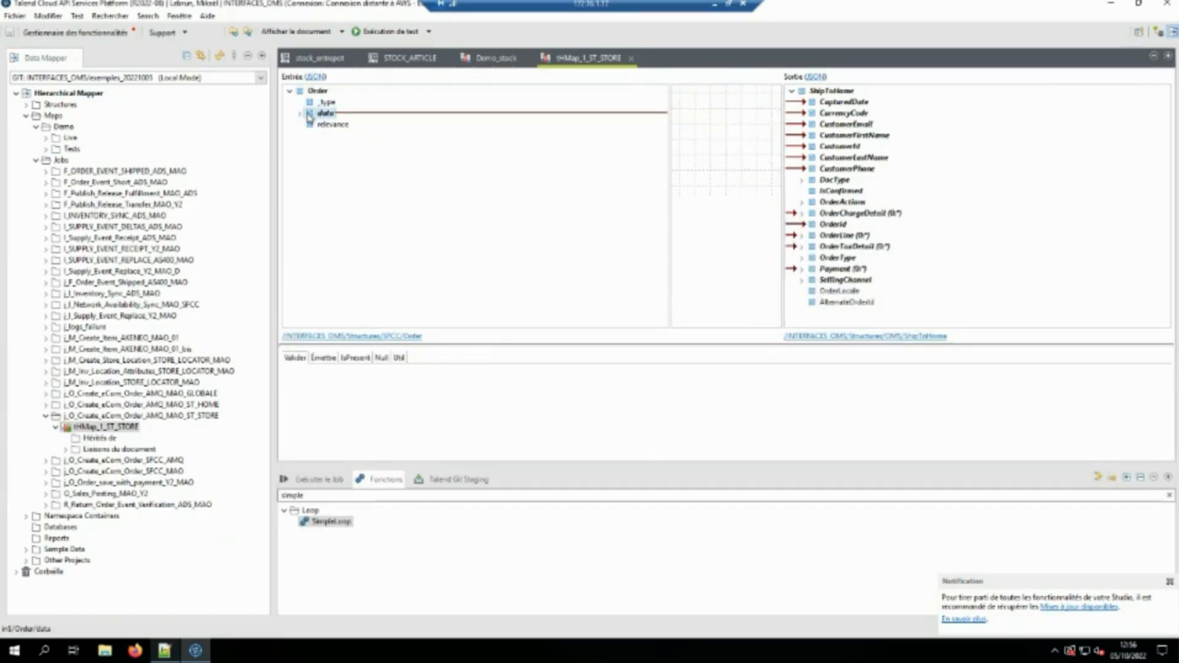
pyautogui.click(300, 114)
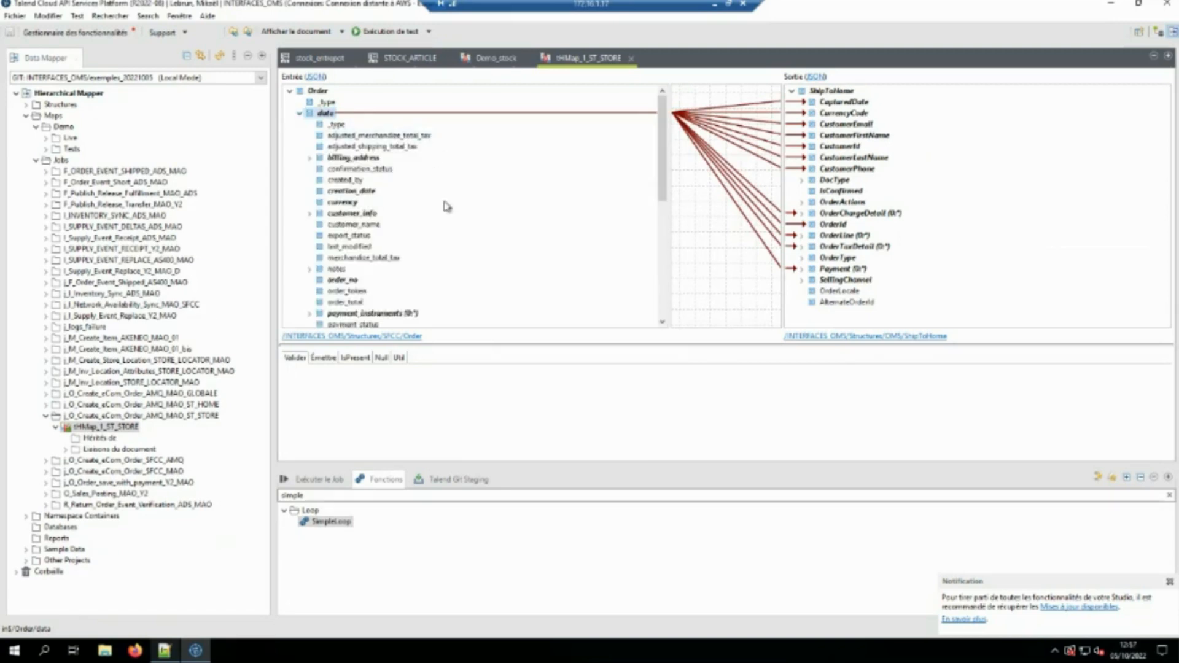
pyautogui.scroll(-3, 453, 208)
pyautogui.scroll(3, 454, 215)
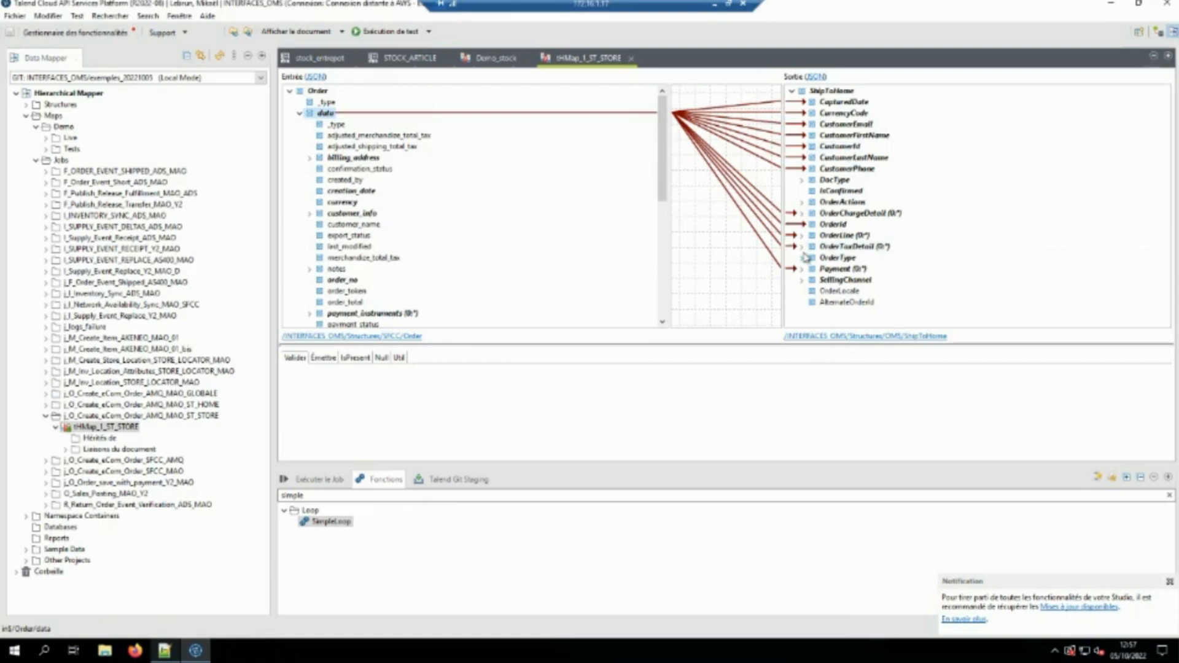
# Examine the loops of the OrderChargeDetail, OrderTaxDetail and Payment output elements and the input fields linked to Payment
pyautogui.click(974, 173)
pyautogui.click(850, 102)
pyautogui.click(871, 215)
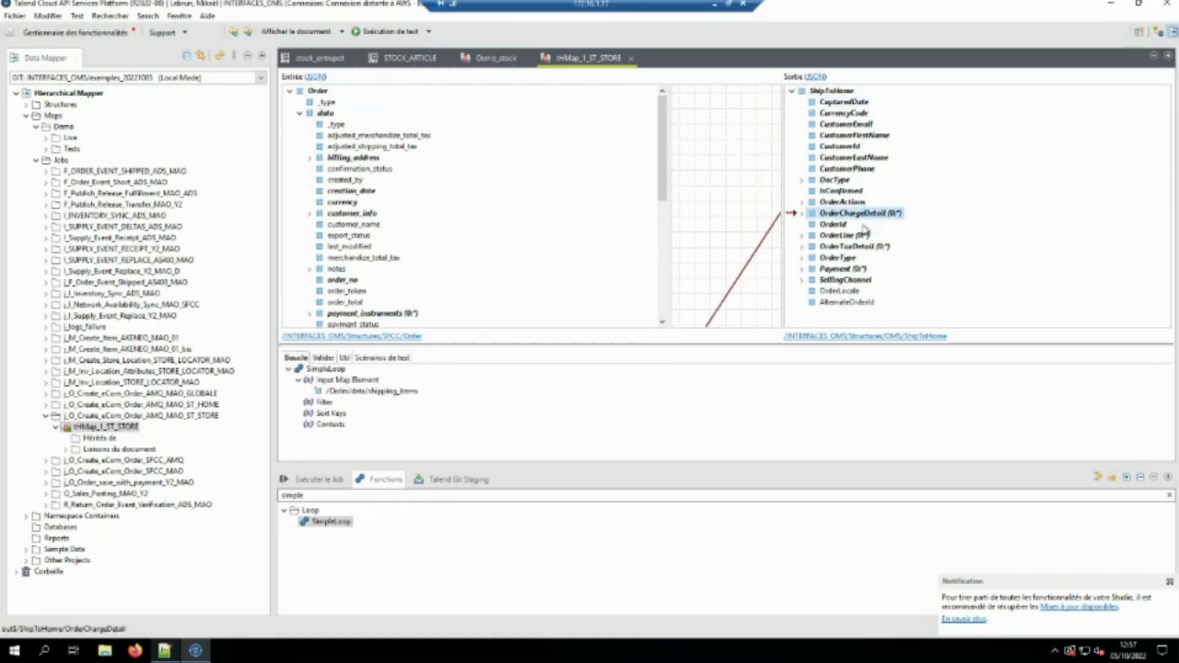
pyautogui.click(850, 246)
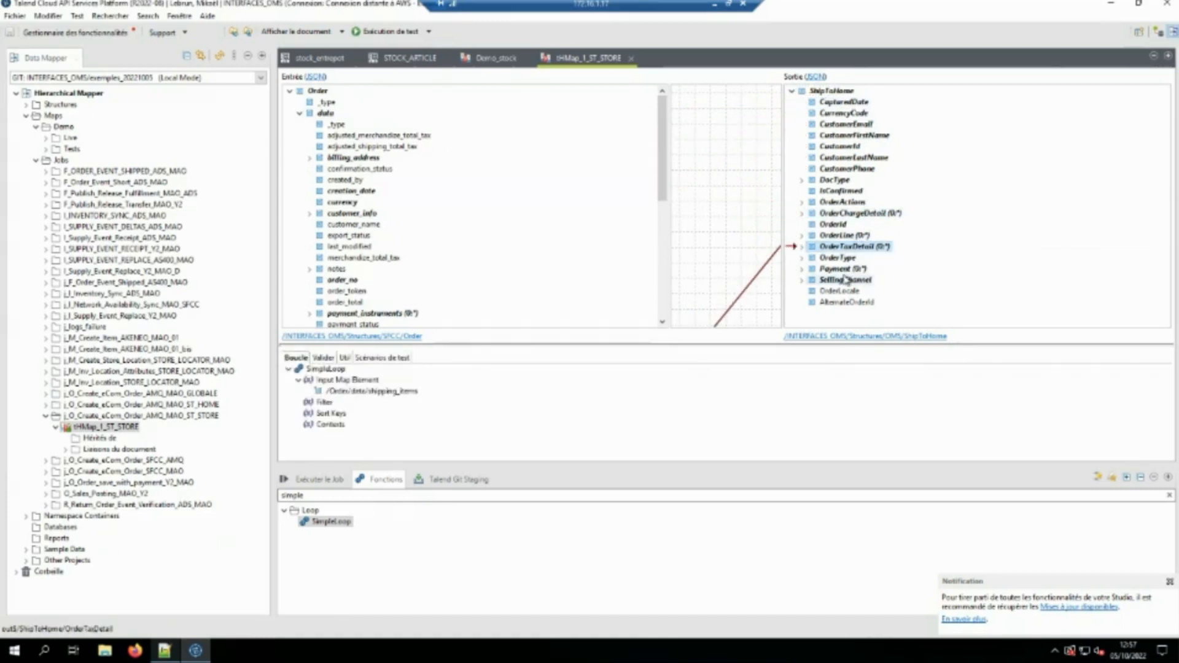
pyautogui.click(842, 269)
pyautogui.scroll(-2, 555, 183)
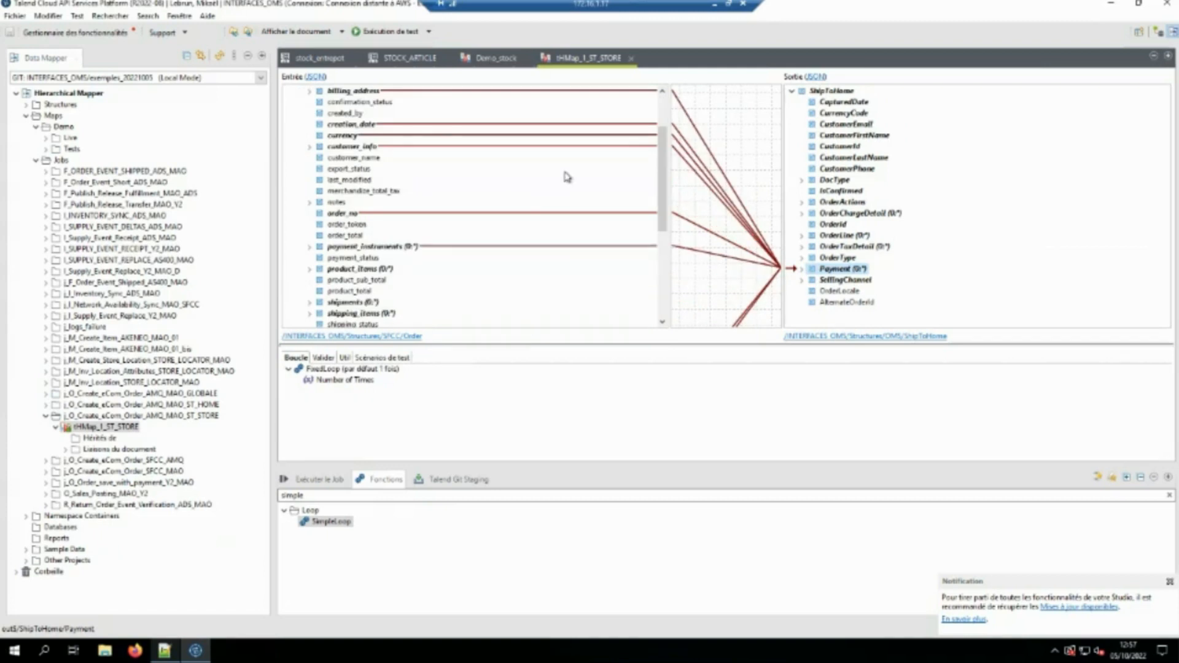
pyautogui.scroll(-3, 565, 184)
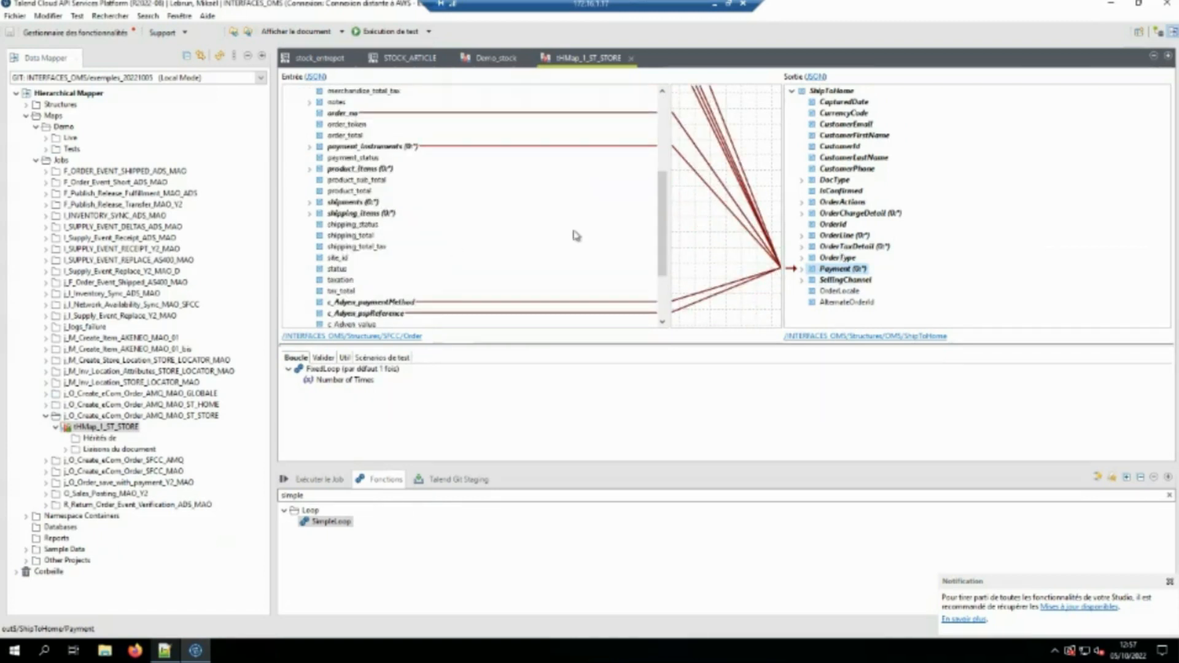
pyautogui.scroll(1, 579, 234)
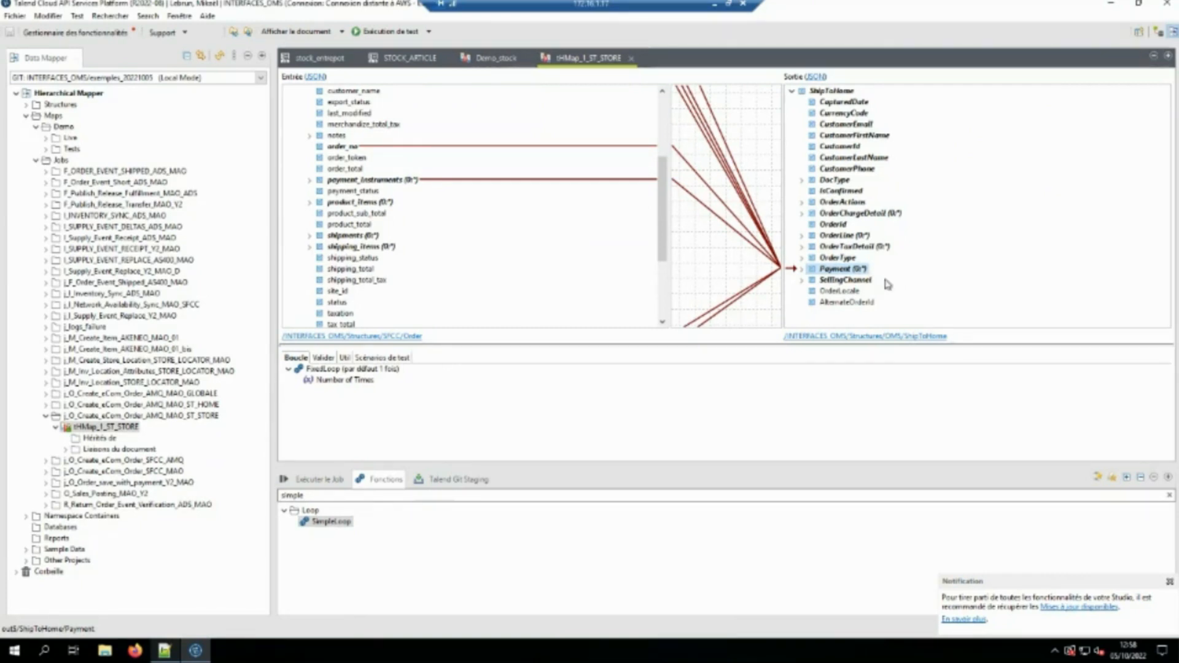
# Switch to the Integration perspective and open the standard Order job j_O_Create_eCom_Order_AMQ_MAO_ST_STORE
pyautogui.click(1158, 34)
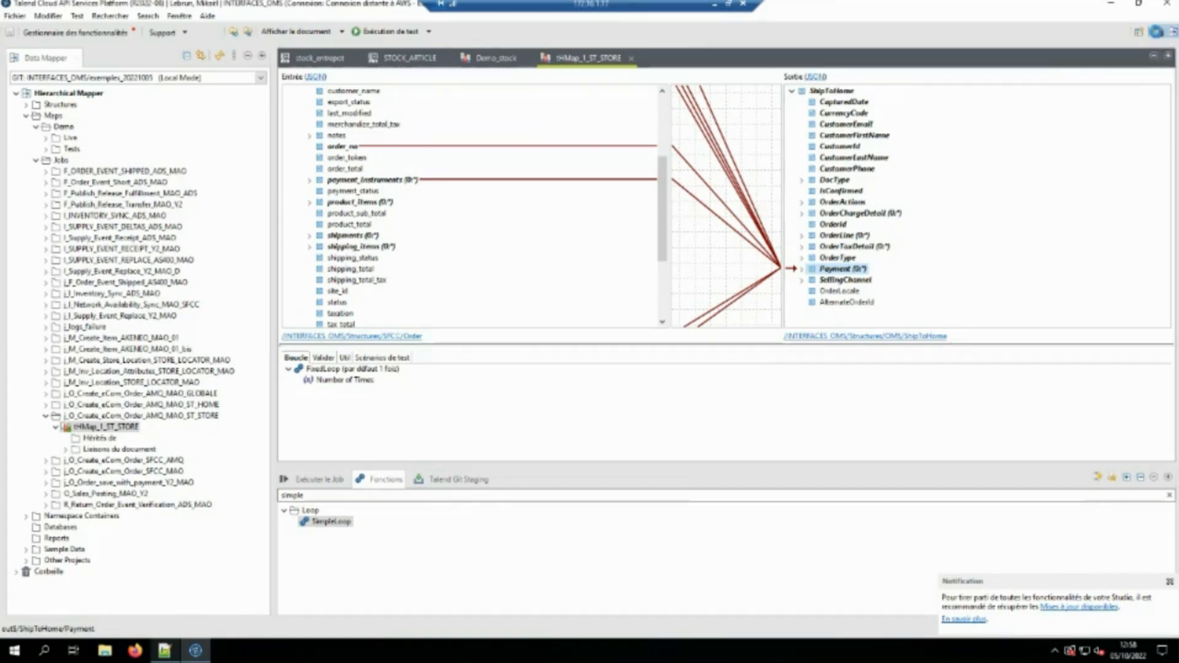
pyautogui.click(16, 93)
pyautogui.click(28, 105)
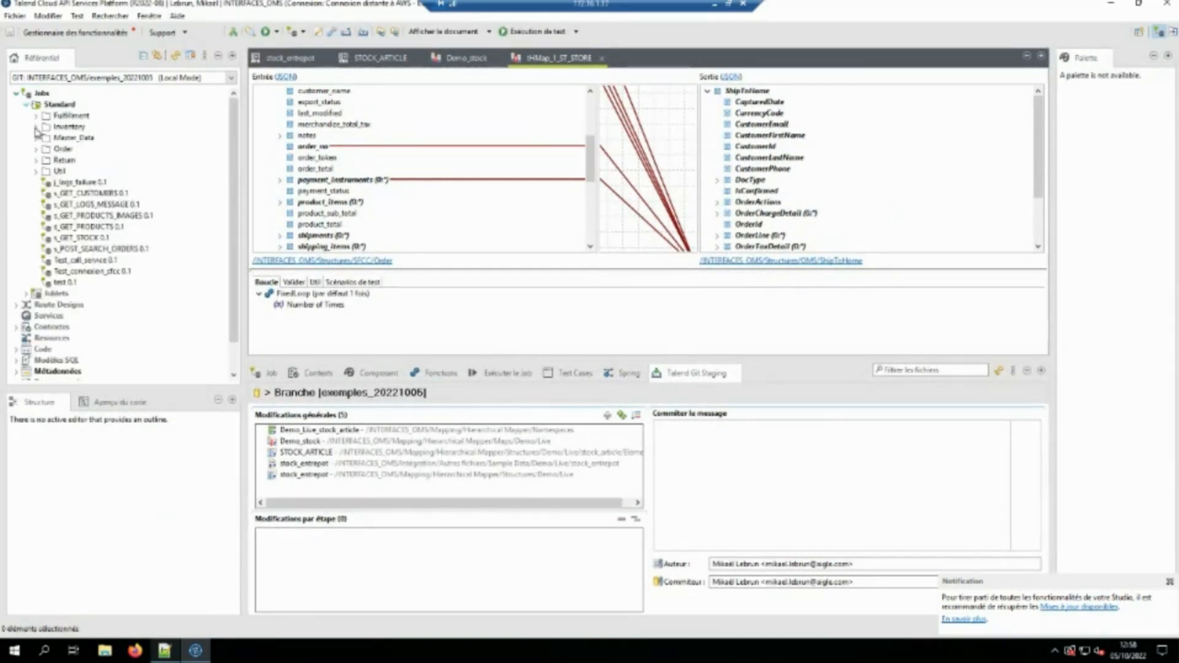
pyautogui.click(36, 149)
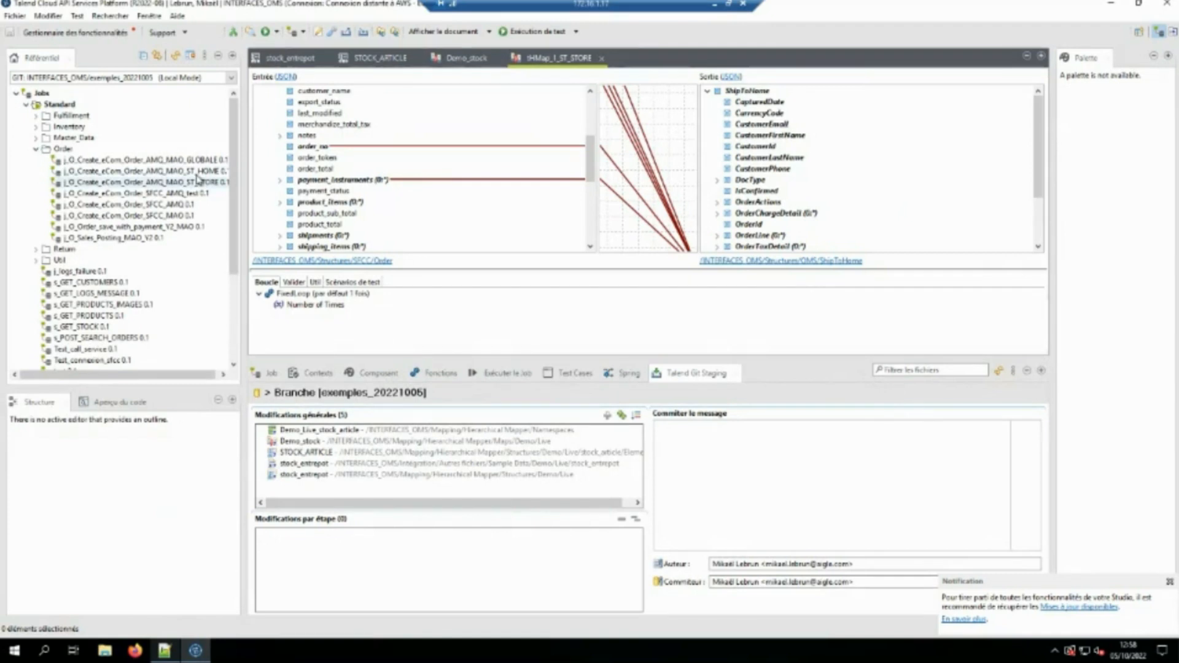
pyautogui.click(197, 183)
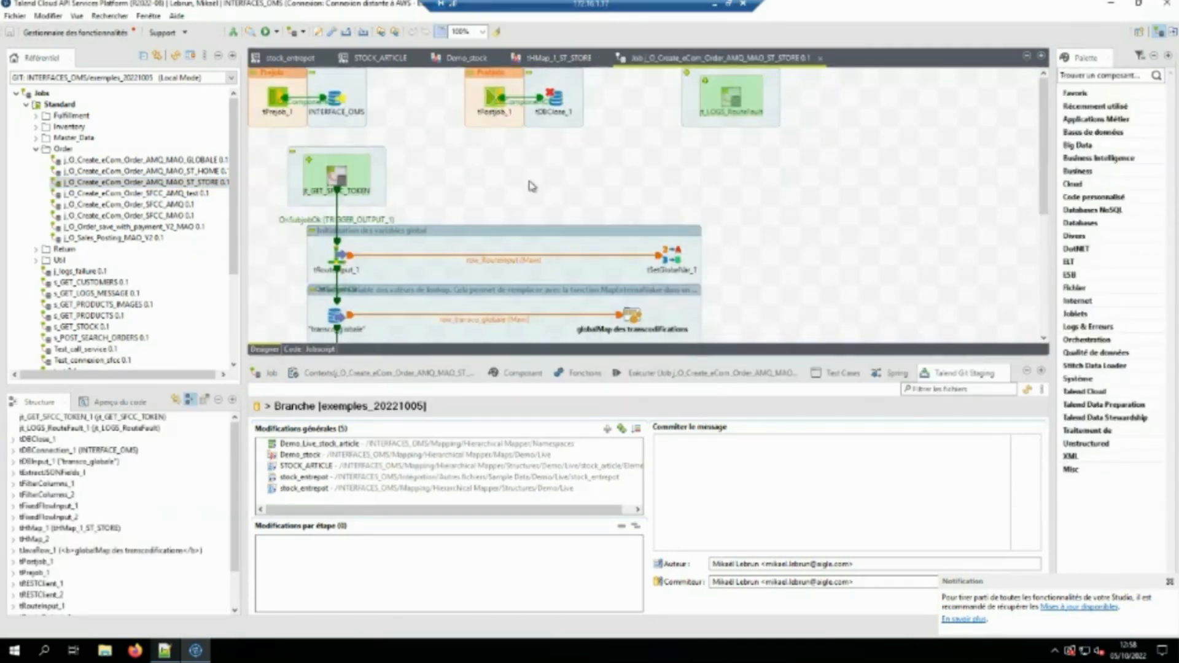
# Look over the start of the job design and check the tRouteInput_1 component in the component properties view
pyautogui.scroll(-2, 533, 186)
pyautogui.scroll(2, 533, 169)
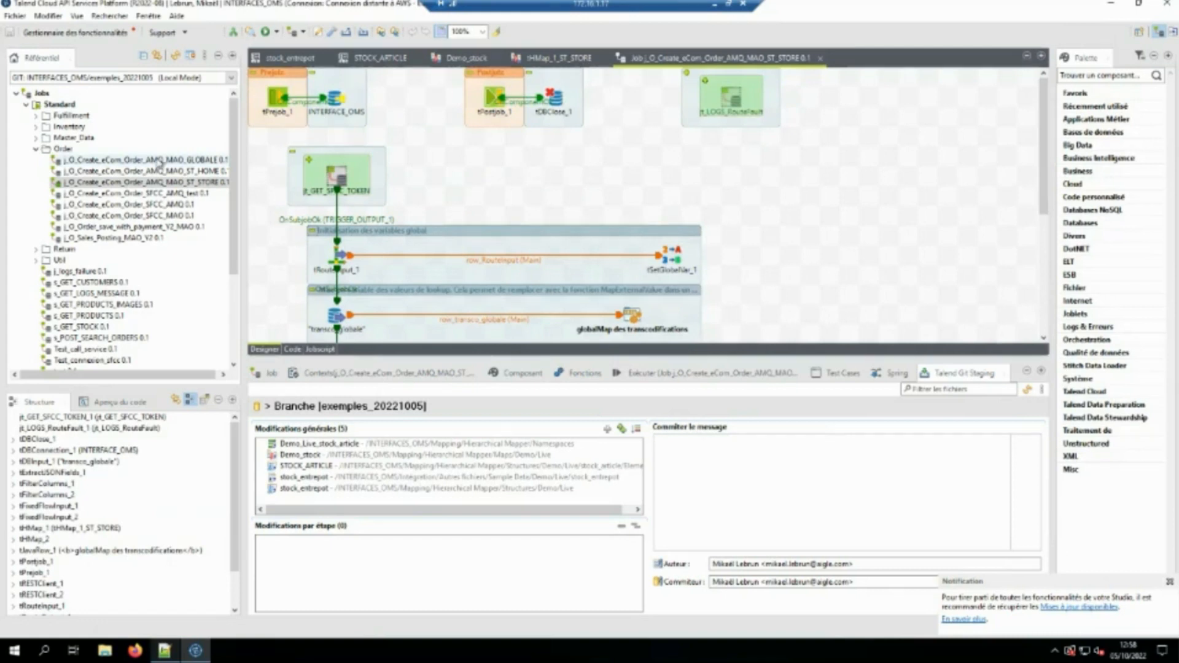
pyautogui.scroll(-3, 712, 132)
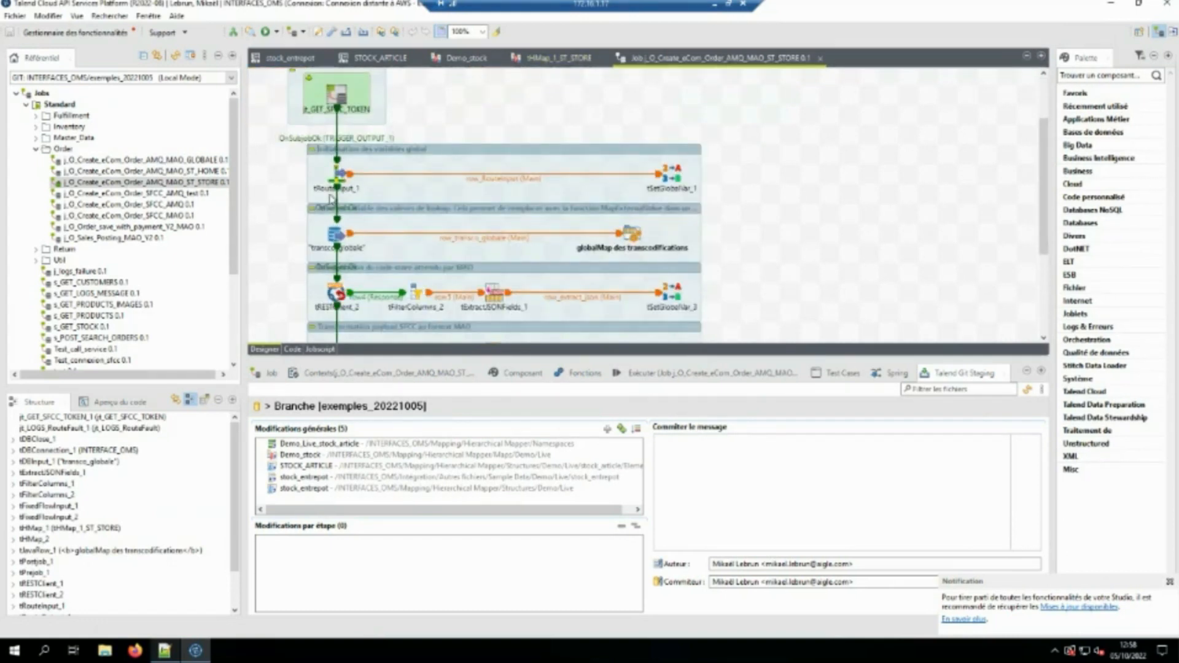
pyautogui.click(342, 179)
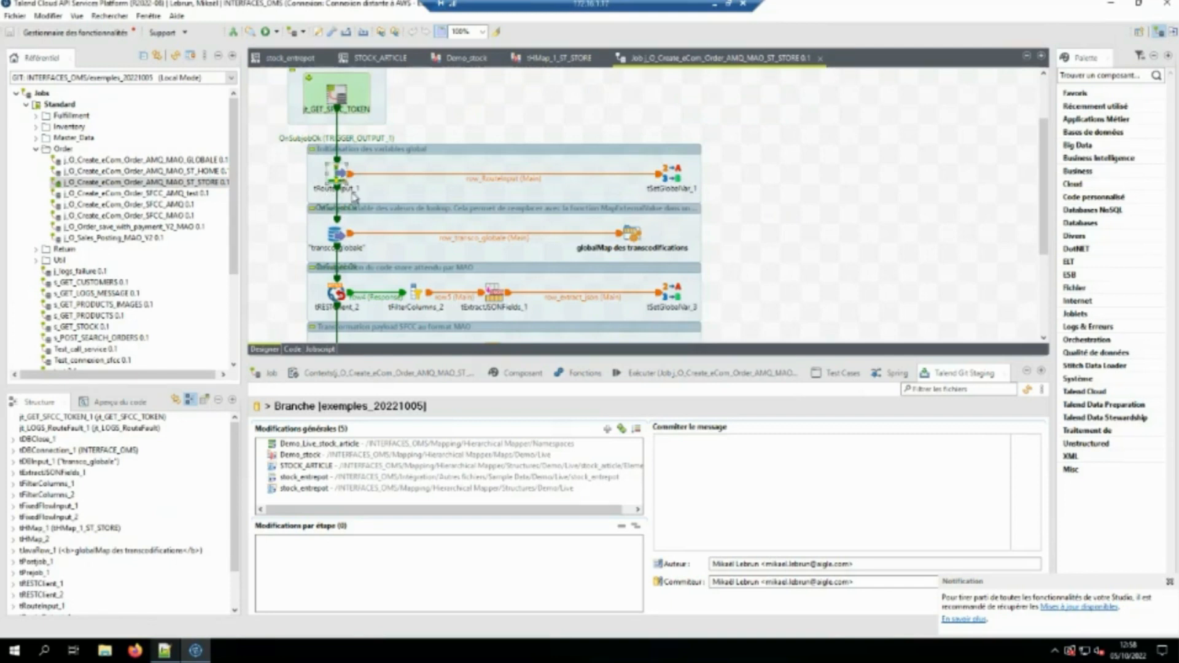
pyautogui.click(522, 373)
pyautogui.click(708, 212)
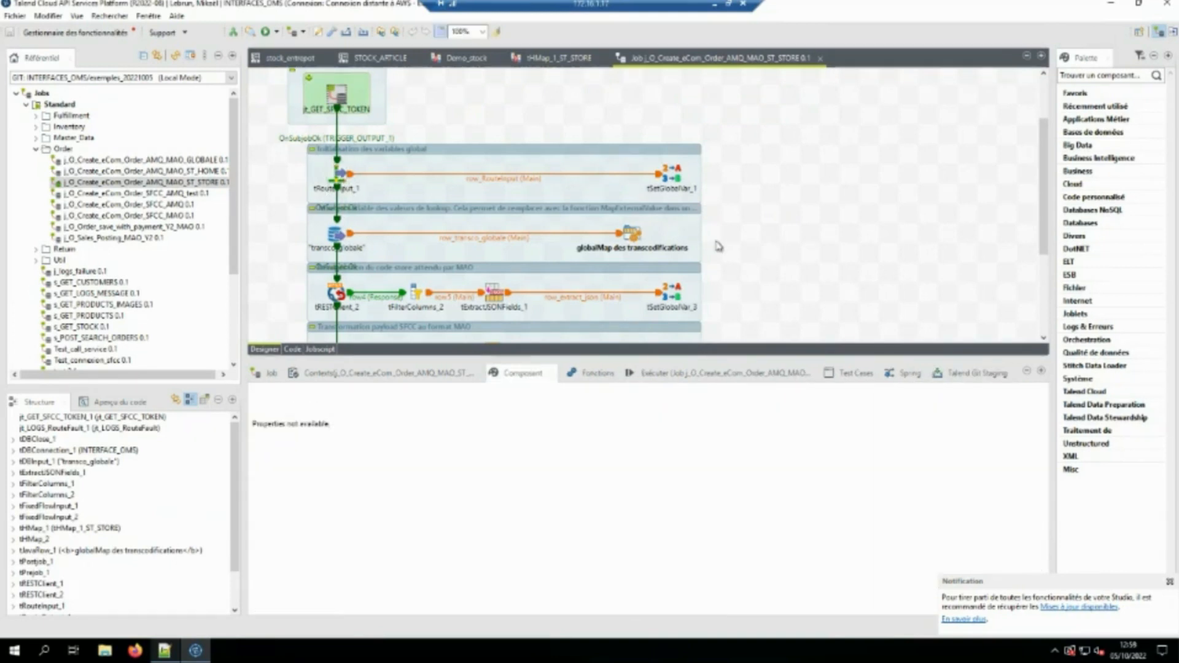
# Examine the transco_globale lookup and globalMap des transcodifications components, and follow the job flow down to tRouteOutput_1
pyautogui.scroll(-1, 723, 251)
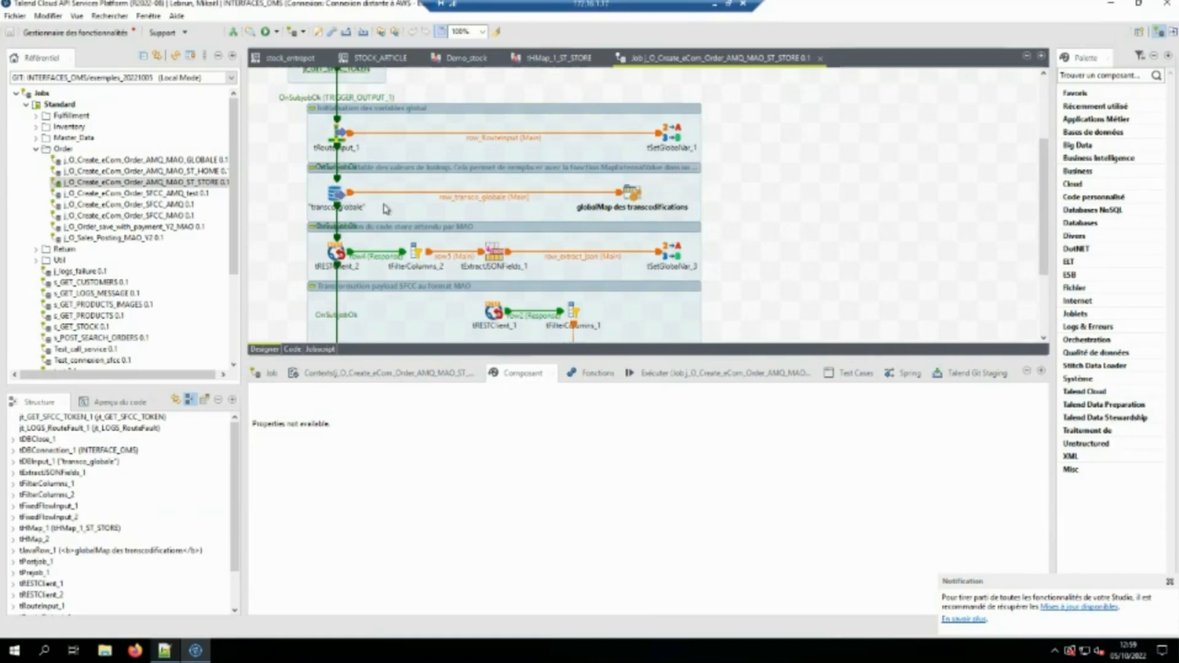
pyautogui.click(336, 195)
pyautogui.click(761, 240)
pyautogui.click(632, 194)
pyautogui.click(758, 197)
pyautogui.scroll(-2, 758, 197)
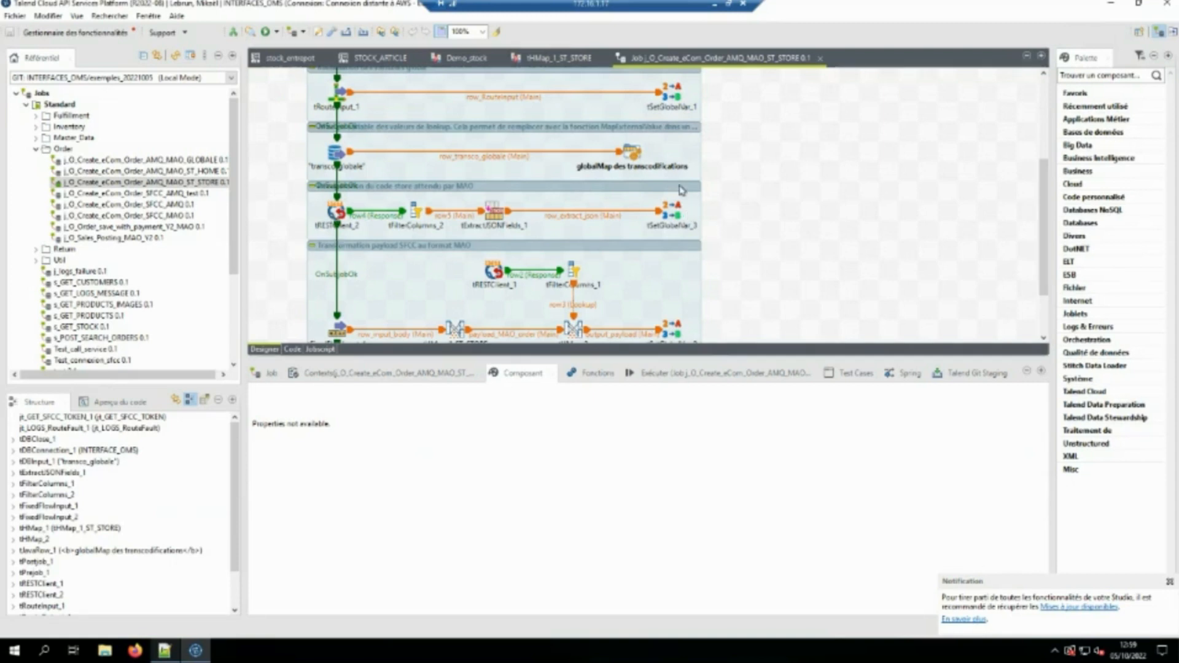
pyautogui.scroll(-4, 642, 256)
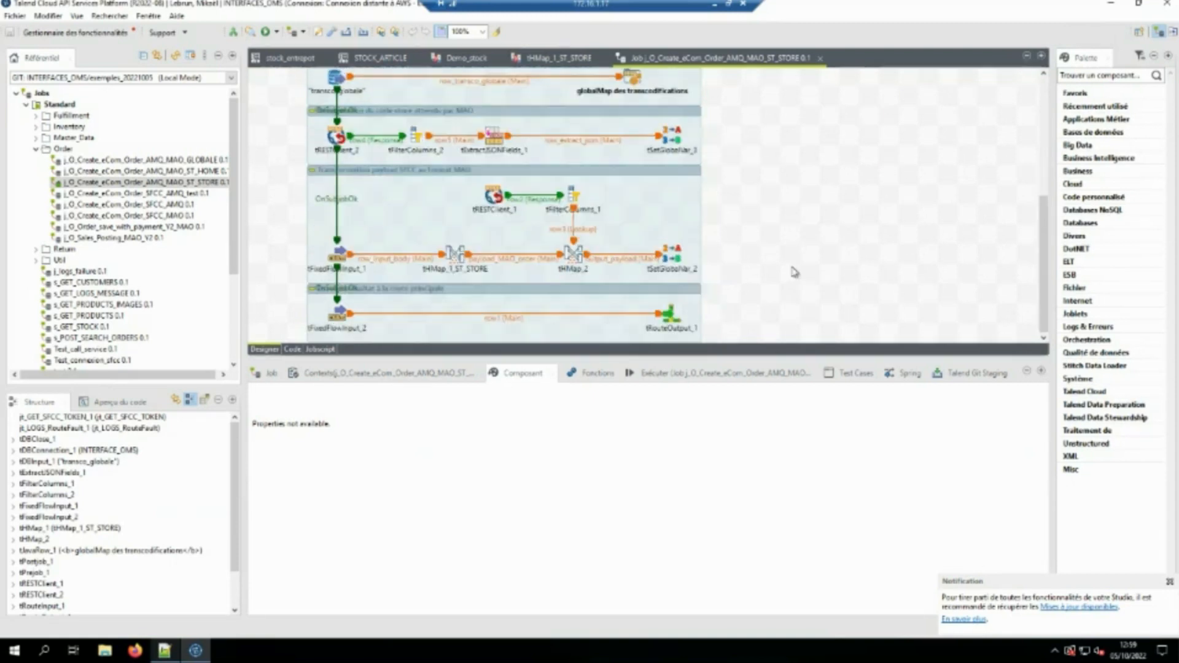
# Open the map behind the job's tHMap_1_ST_STORE component and review its input and output elements
pyautogui.click(455, 255)
pyautogui.doubleClick(456, 255)
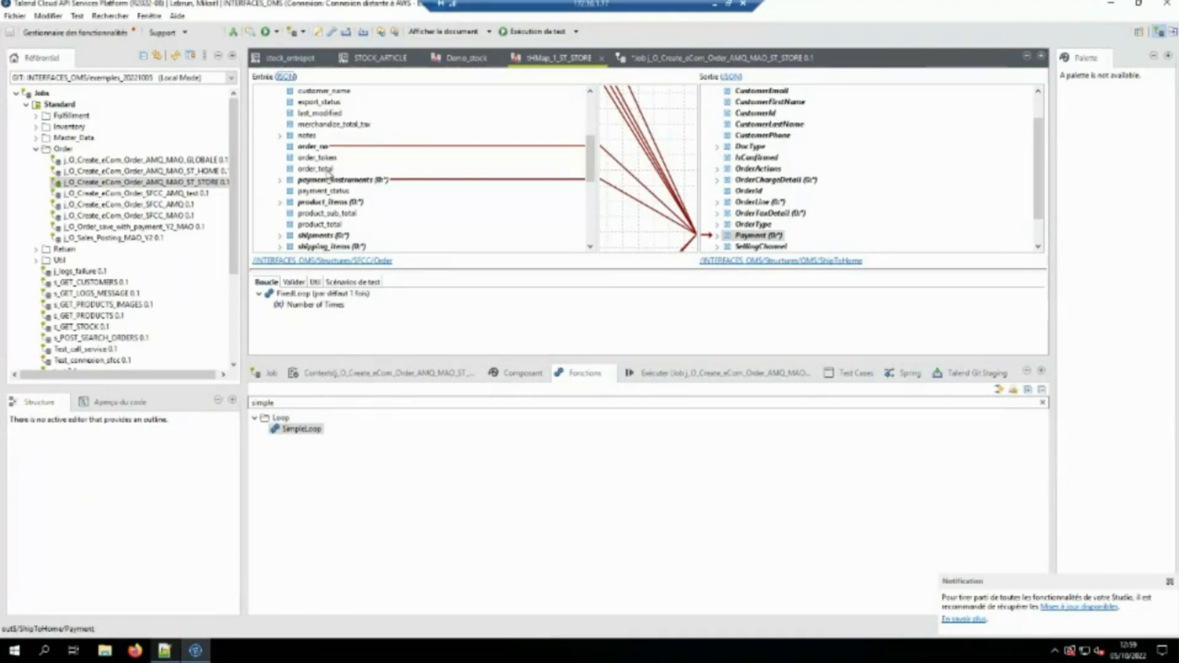
pyautogui.scroll(4, 481, 195)
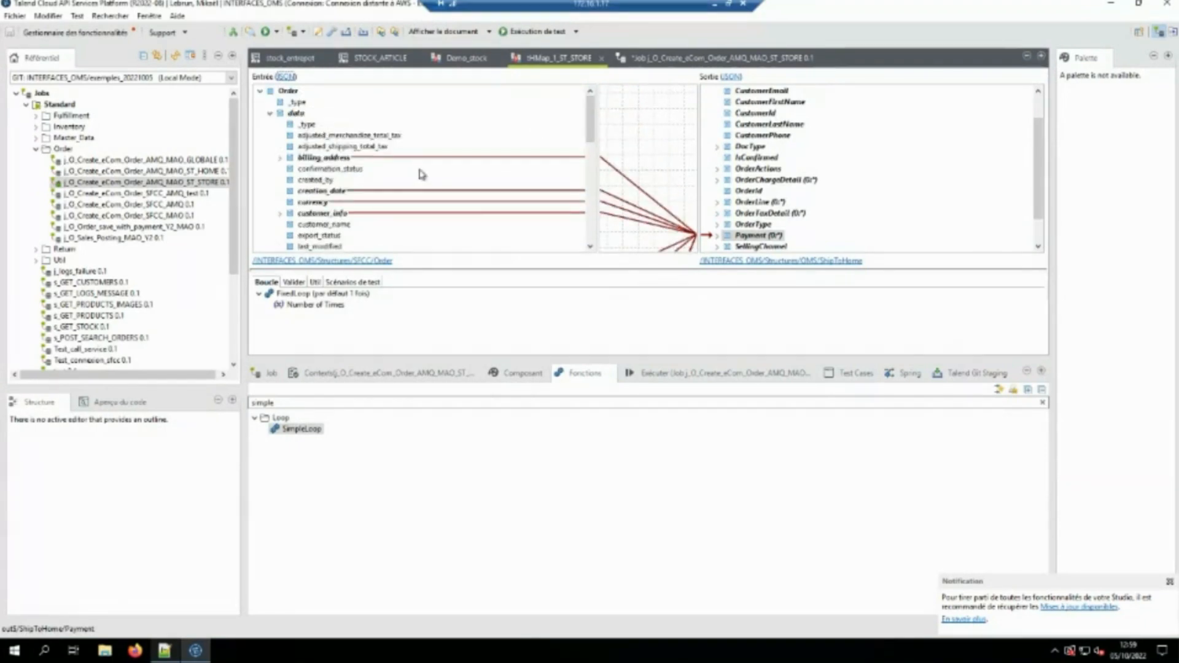
pyautogui.scroll(-1, 866, 196)
pyautogui.scroll(1, 848, 197)
pyautogui.scroll(-1, 839, 200)
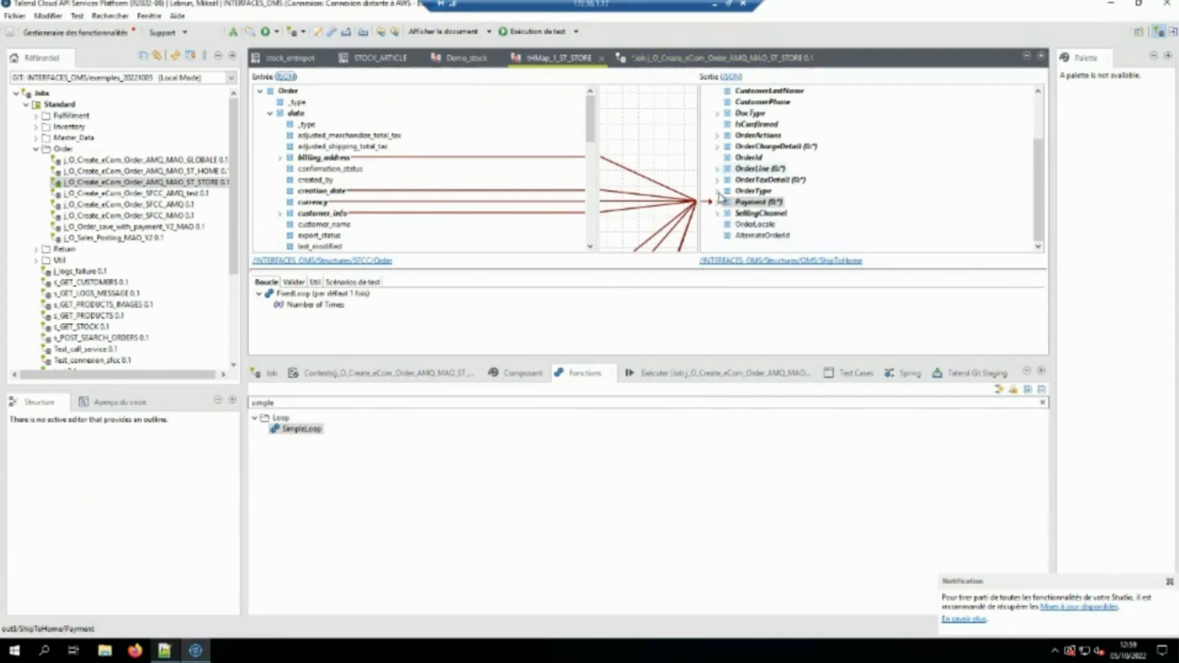
# Clear the function filter and browse the full list of mapping functions, including the Aggregate and Loop categories
pyautogui.click(432, 338)
pyautogui.click(342, 403)
pyautogui.press('BackSpace')
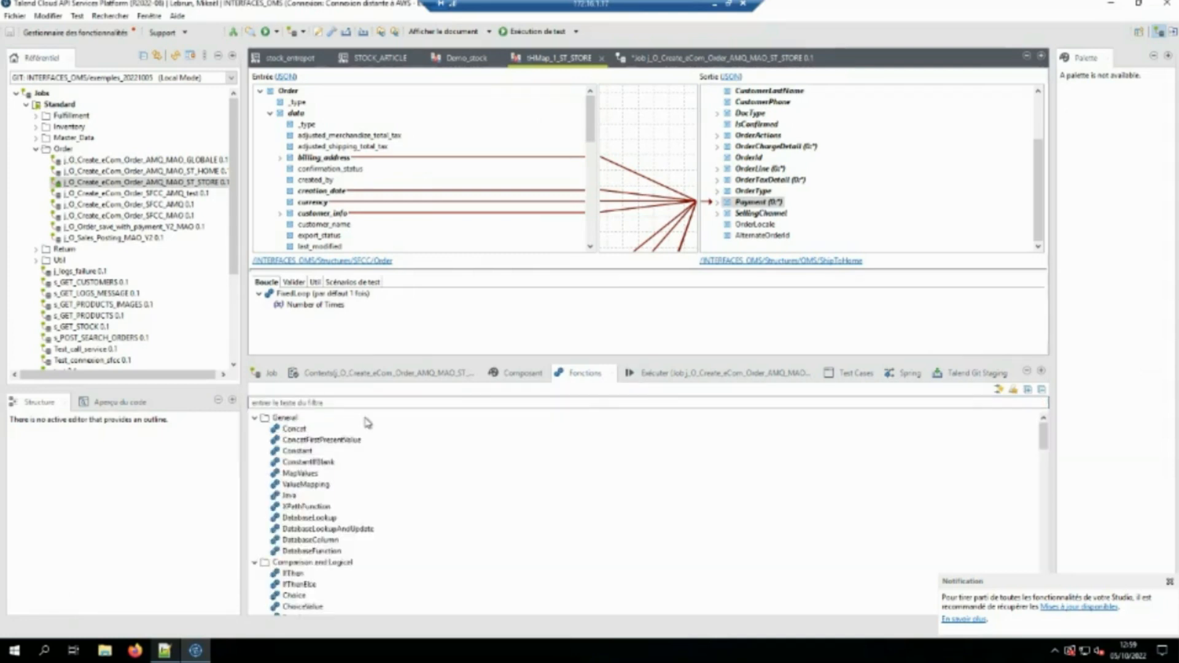
pyautogui.scroll(-15, 386, 470)
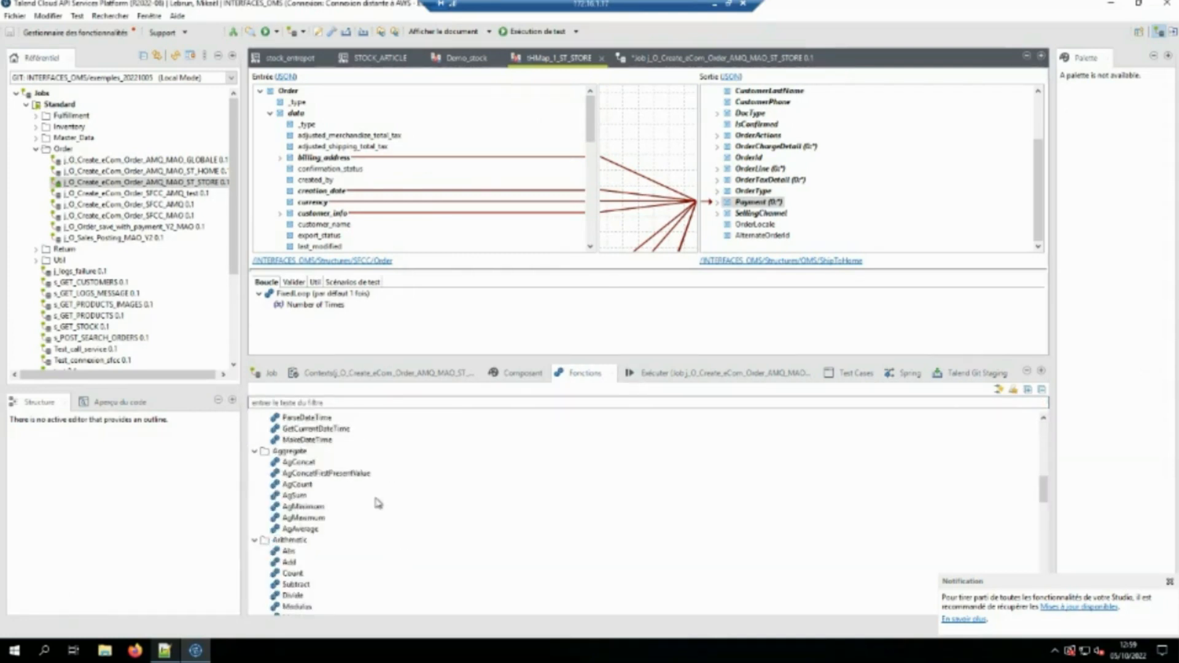
pyautogui.scroll(3, 377, 477)
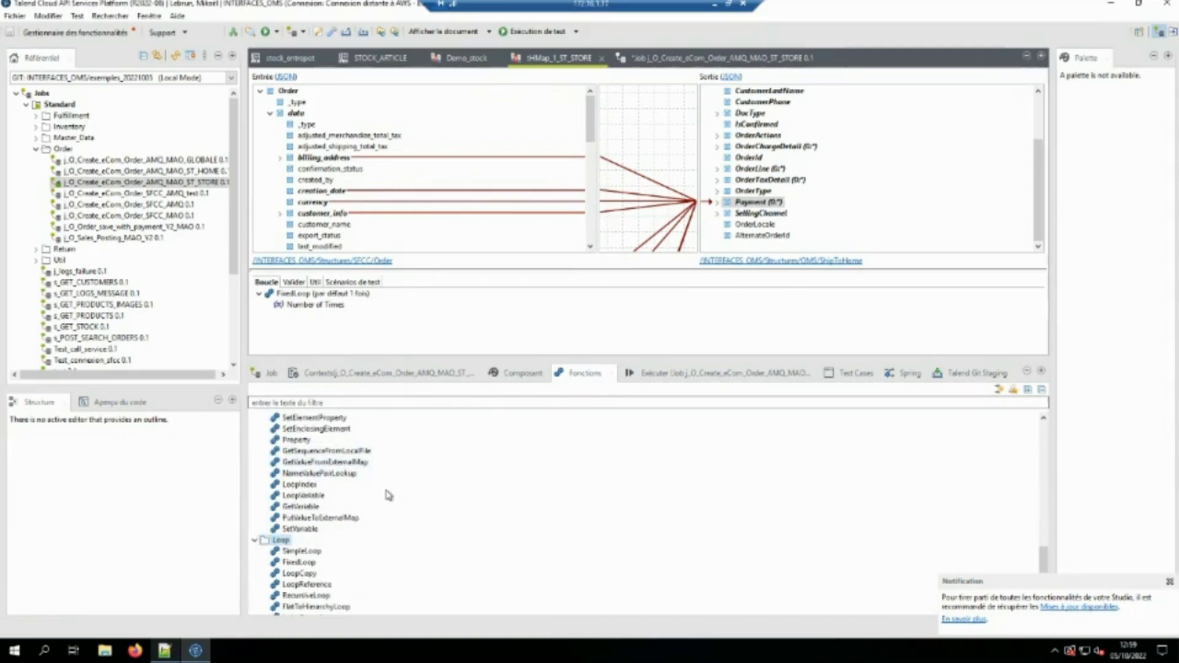
pyautogui.scroll(2, 405, 517)
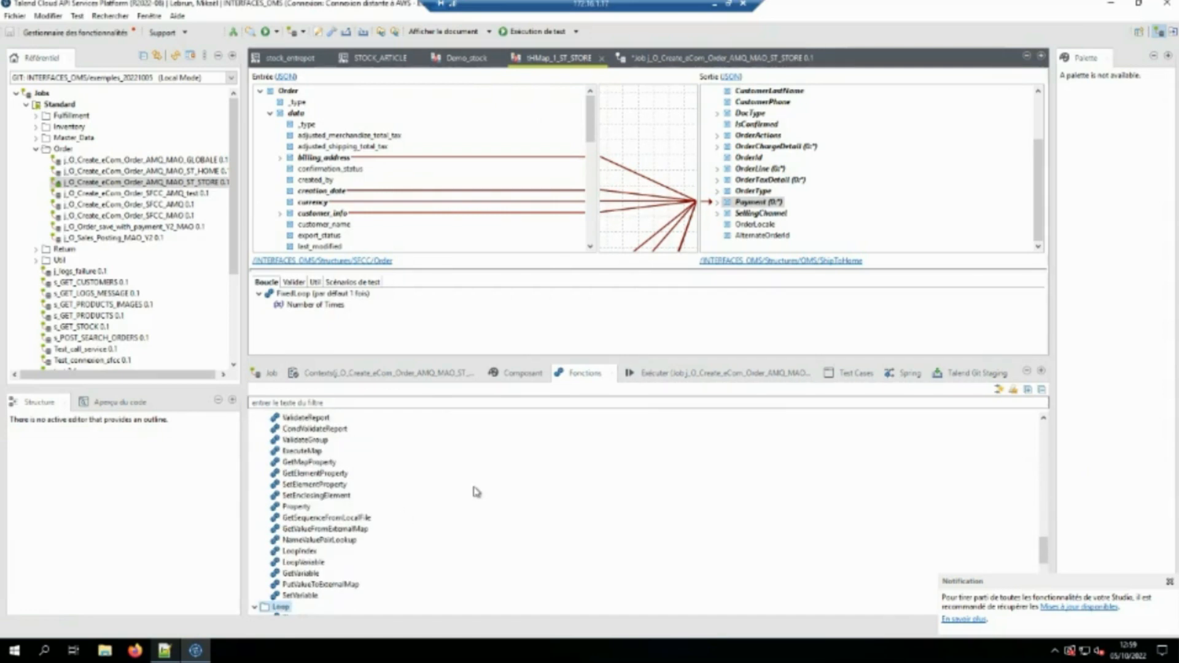
# Return to the start of the function list and collapse the map's ShipToHome output and data input elements
pyautogui.scroll(10, 487, 485)
pyautogui.scroll(8, 507, 509)
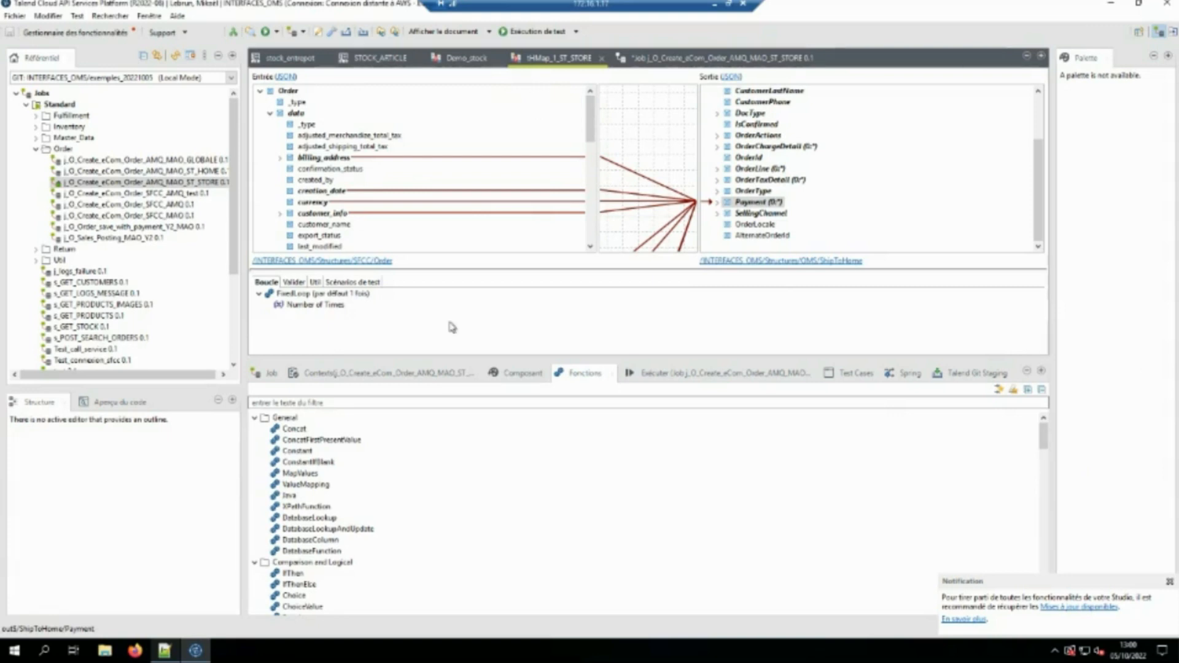
pyautogui.scroll(2, 848, 157)
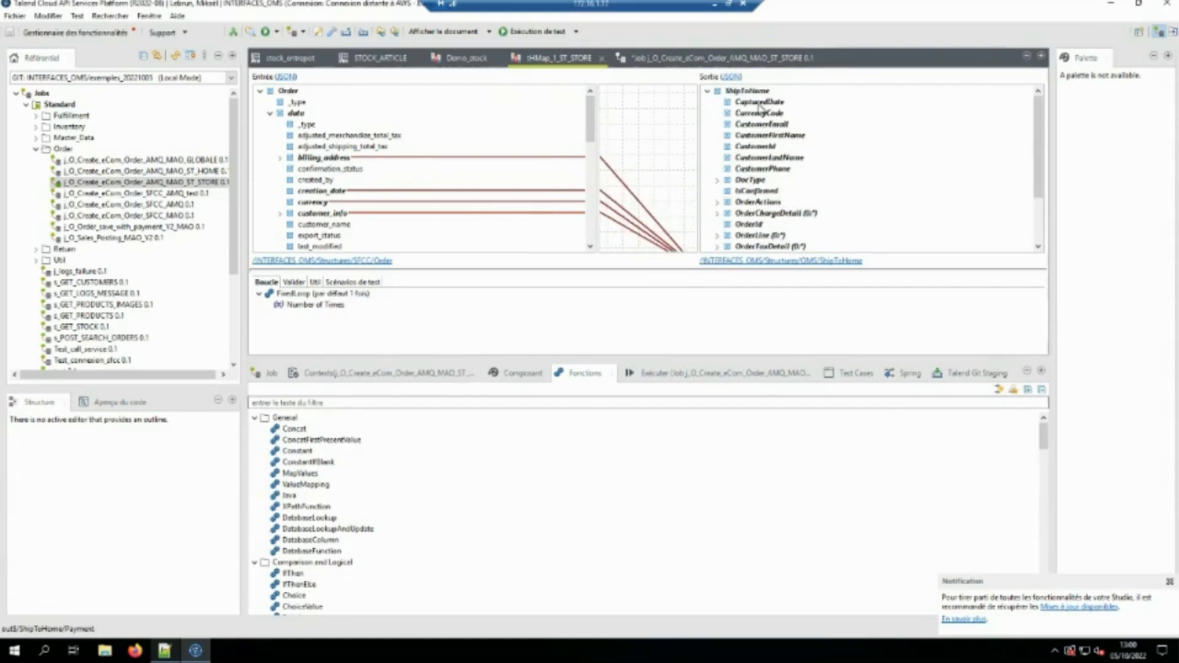
pyautogui.click(708, 91)
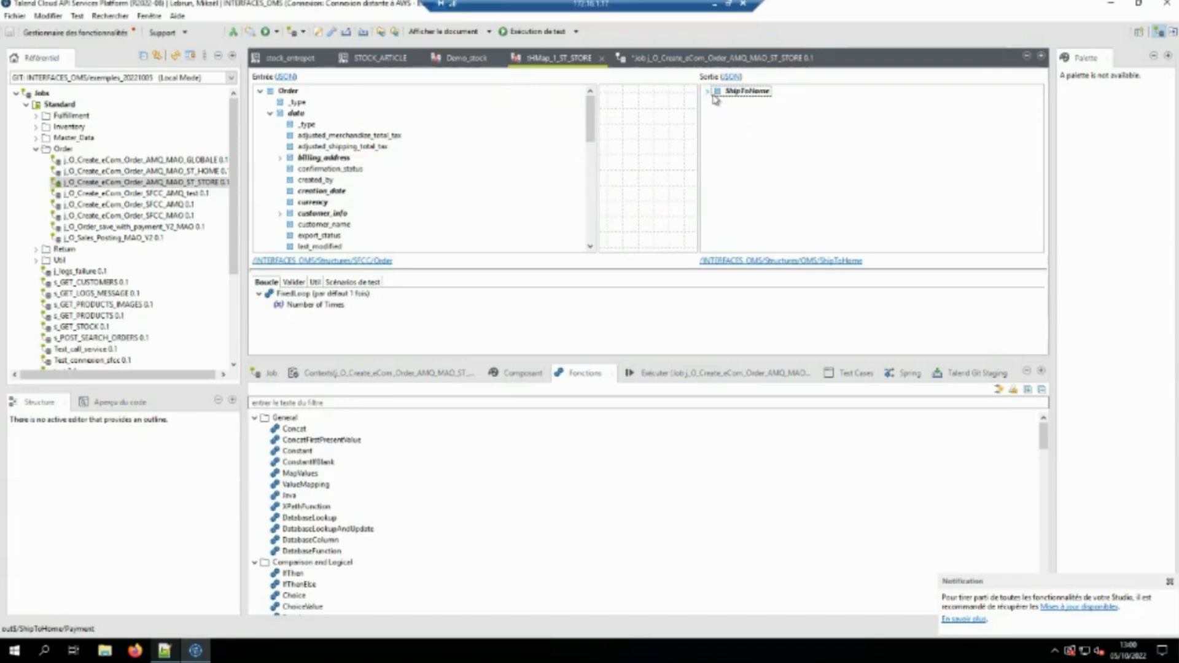
pyautogui.click(270, 113)
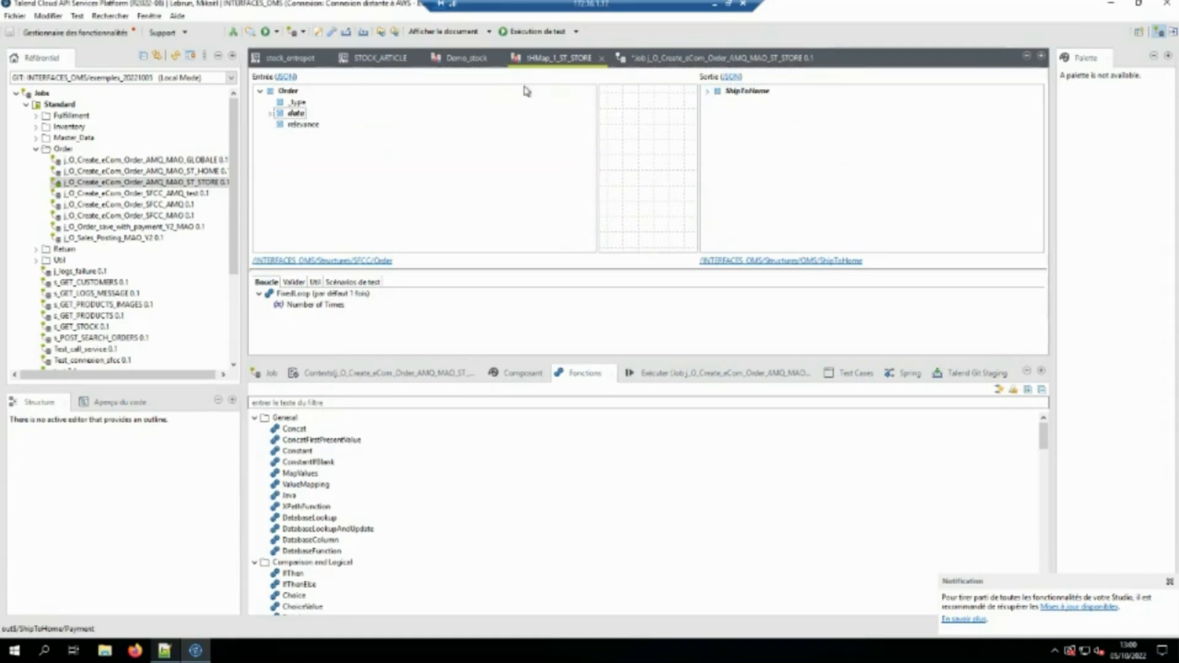
# Go back to the order job and examine tRESTClient_1, tHMap_2 and tHMap_1_ST_STORE in the SFCC payload transformation subjob
pyautogui.click(663, 57)
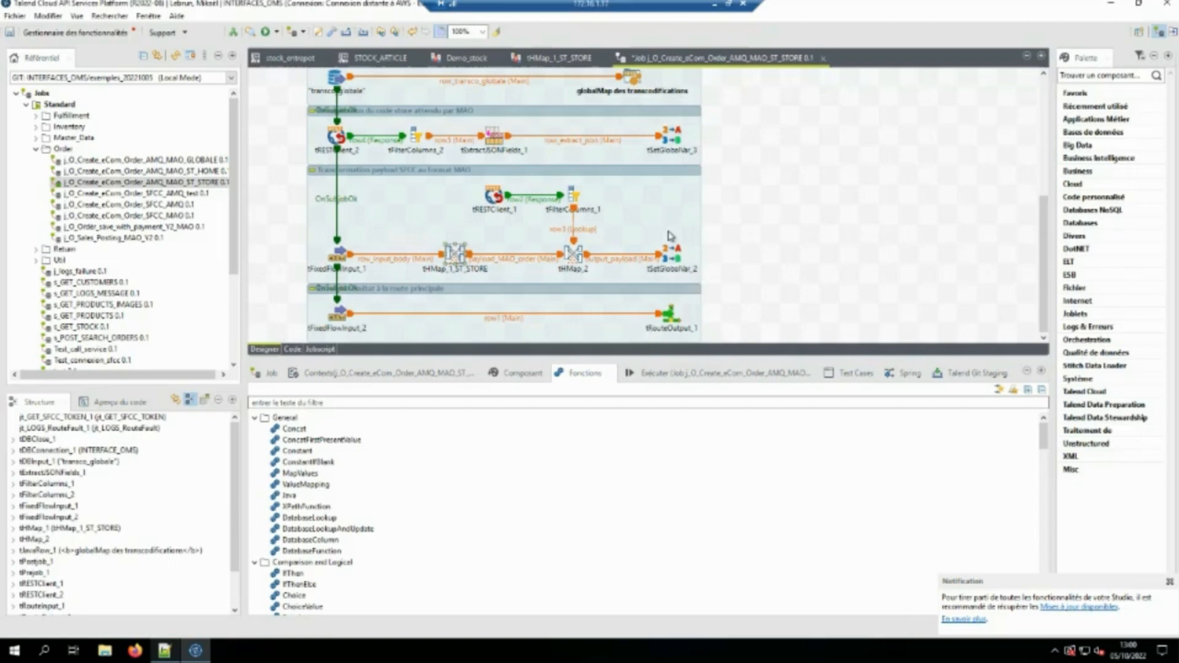
pyautogui.click(491, 197)
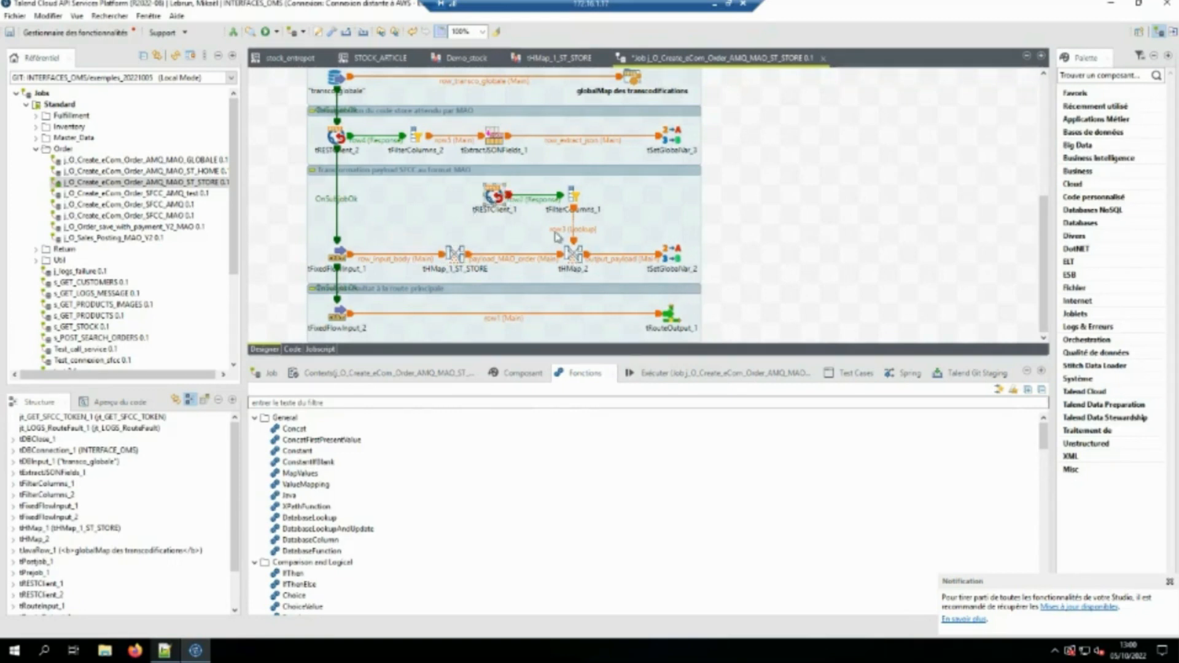
pyautogui.click(576, 255)
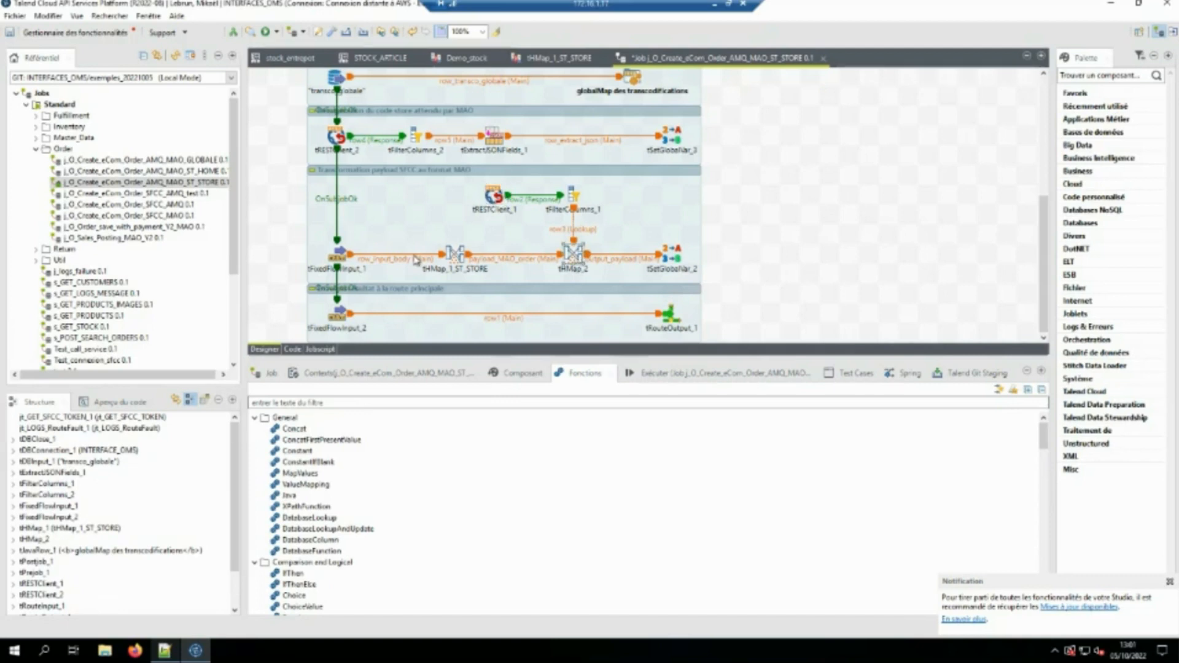
pyautogui.click(455, 256)
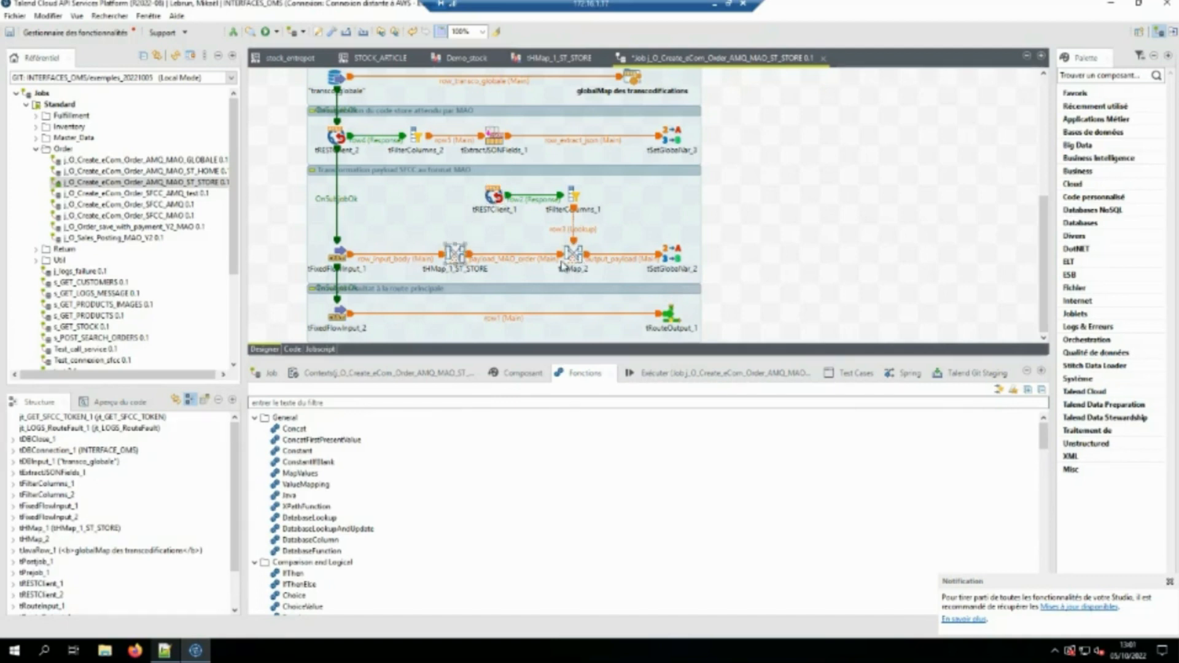
pyautogui.click(549, 204)
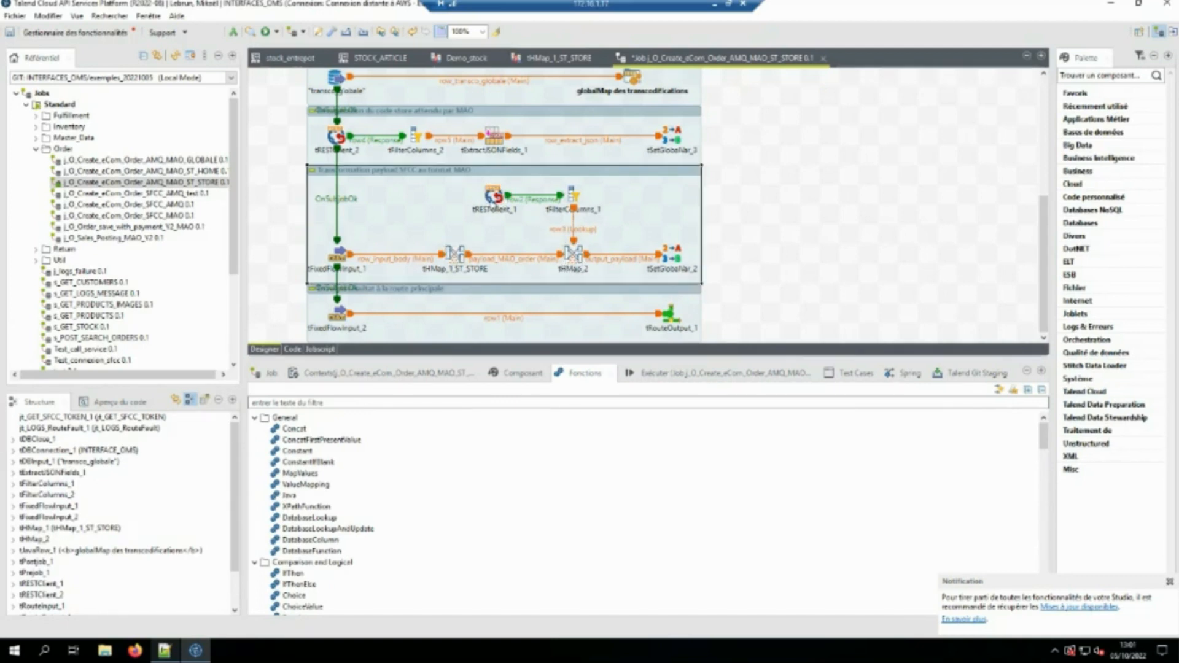
# Open the tHMap_2 map and inspect its payload_MAO_order and row3 inputs, expanding row3 to examine GetCustomers
pyautogui.click(575, 255)
pyautogui.doubleClick(575, 255)
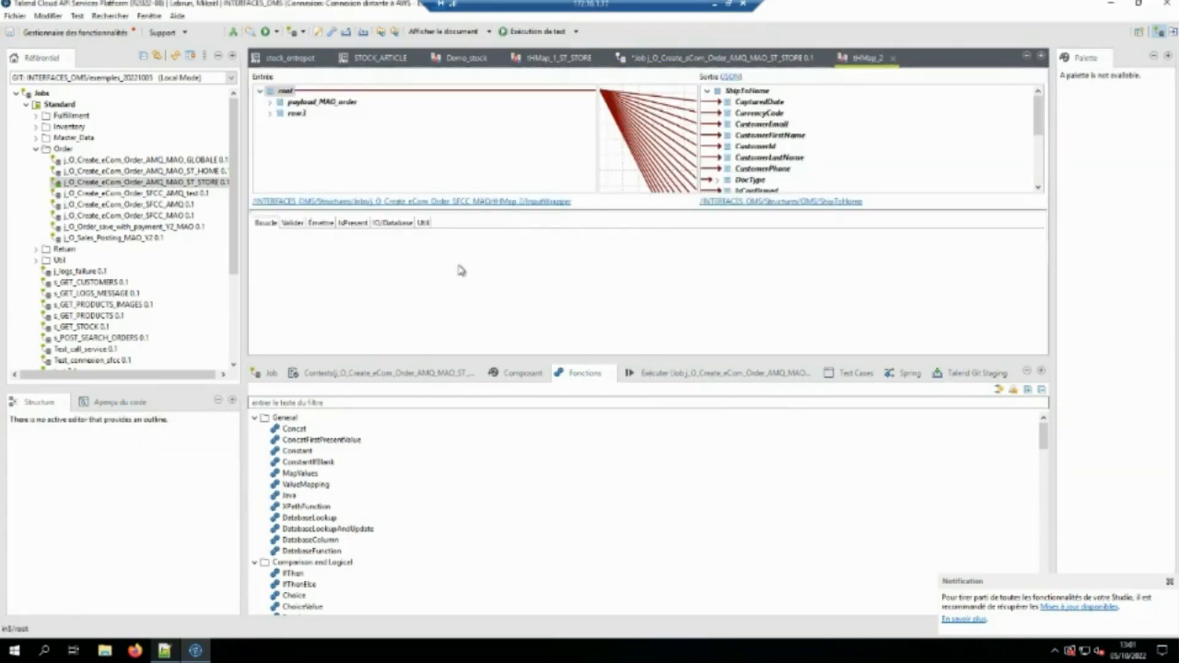
pyautogui.click(296, 103)
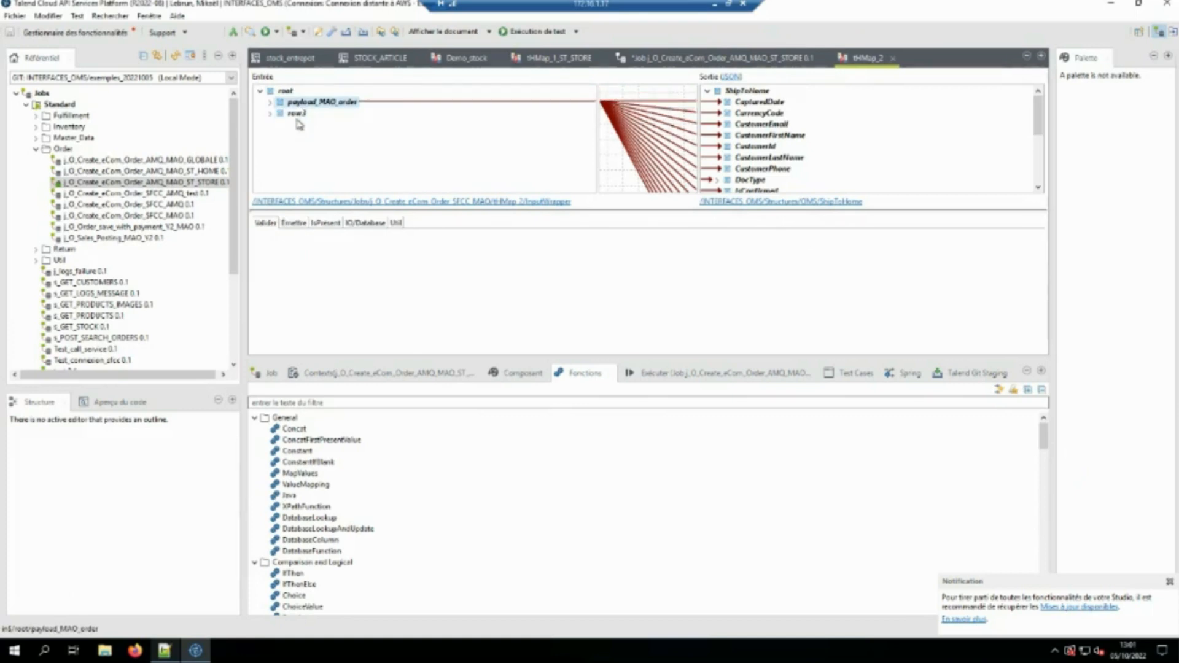
pyautogui.click(288, 113)
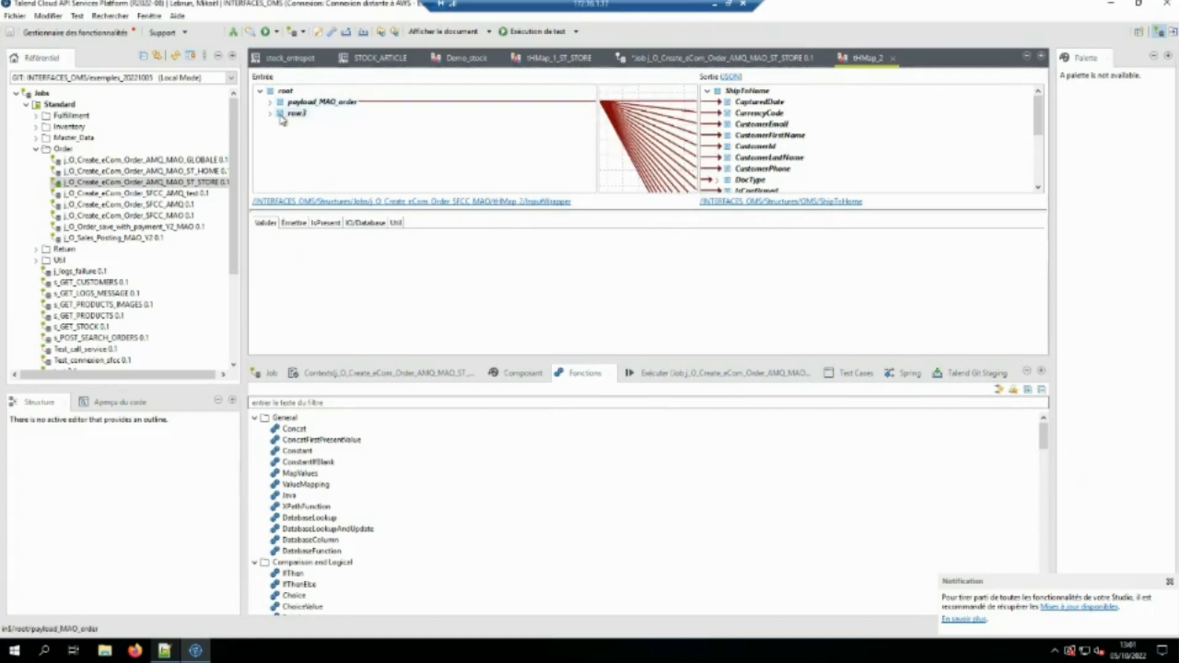
pyautogui.click(270, 113)
pyautogui.click(322, 125)
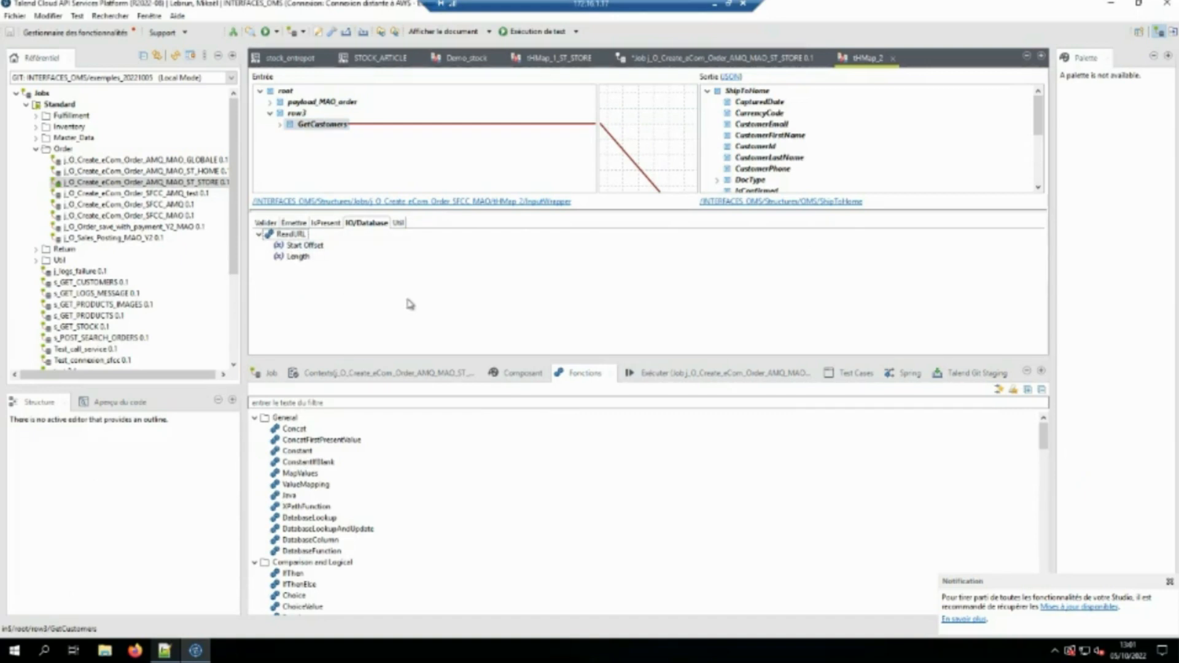
# Check the mappings of CustomerFirstName and GetCustomers, and look through the Comparison and Logical functions
pyautogui.click(745, 135)
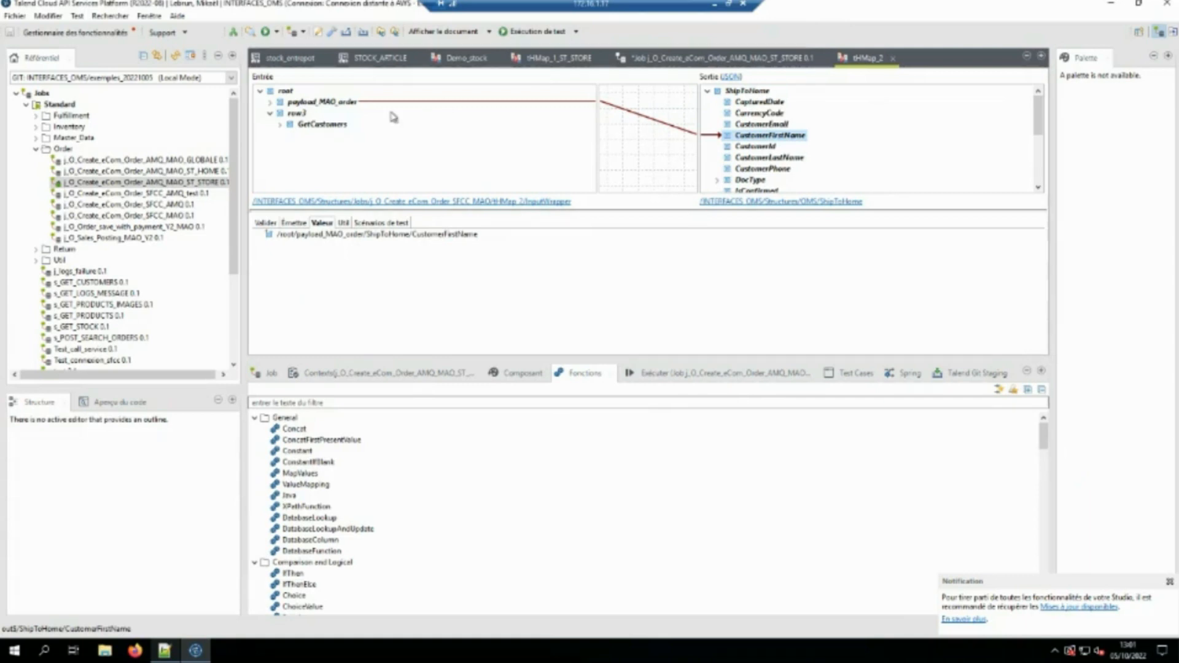
pyautogui.click(337, 125)
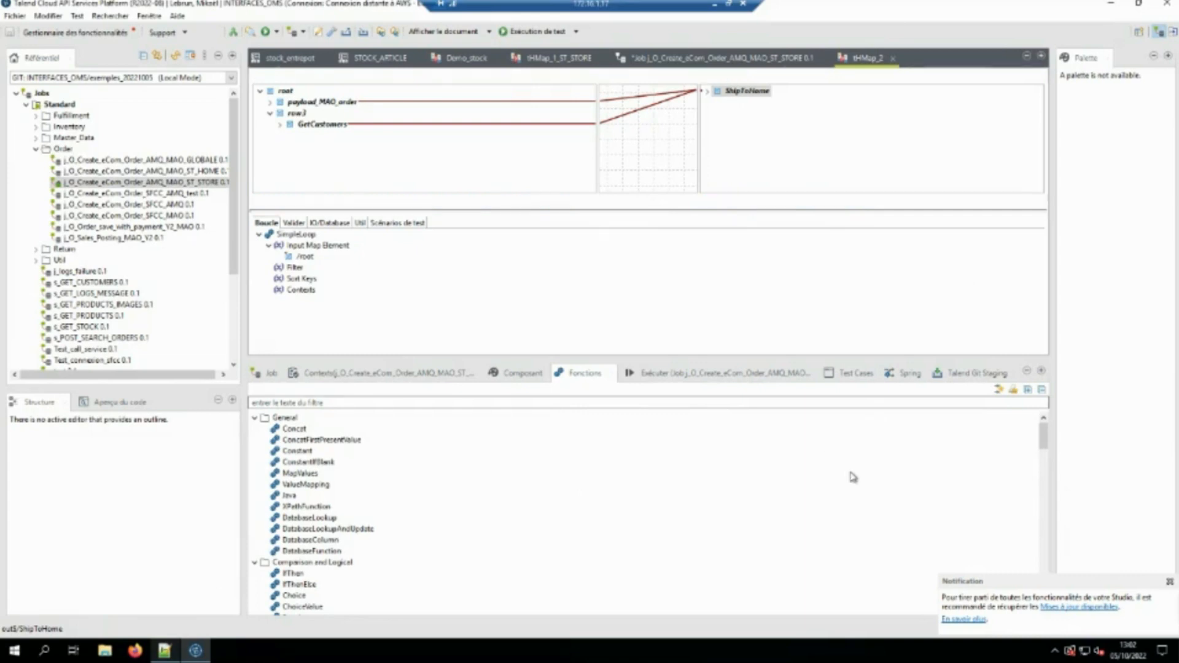
pyautogui.scroll(-3, 853, 478)
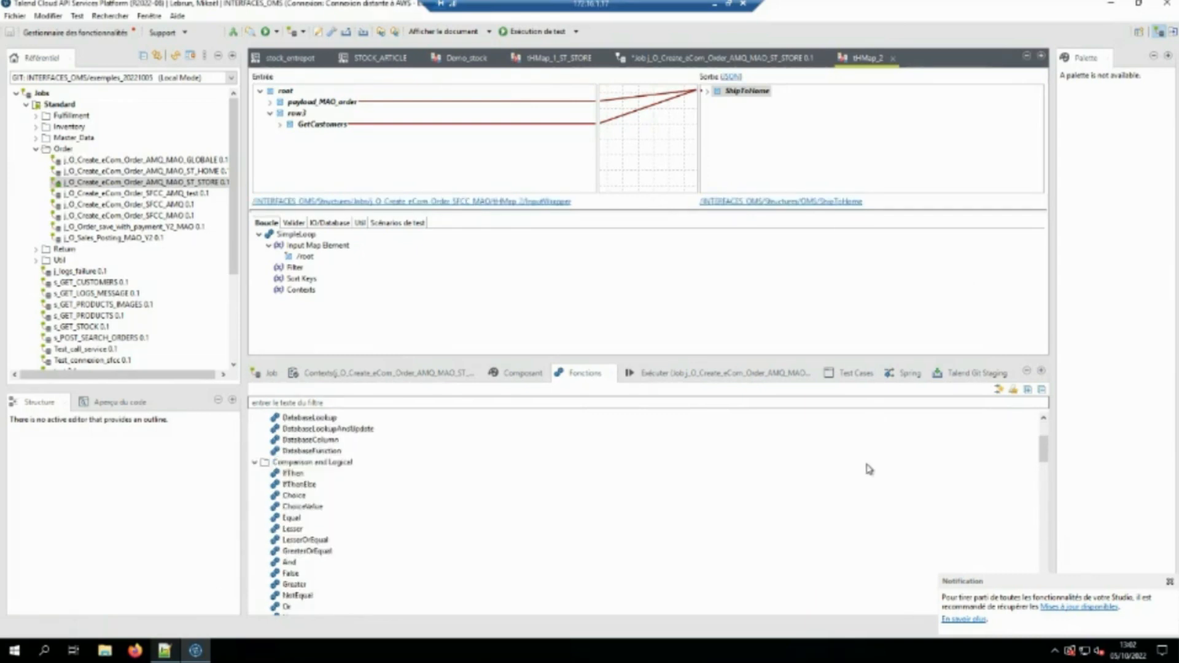
pyautogui.scroll(-3, 869, 469)
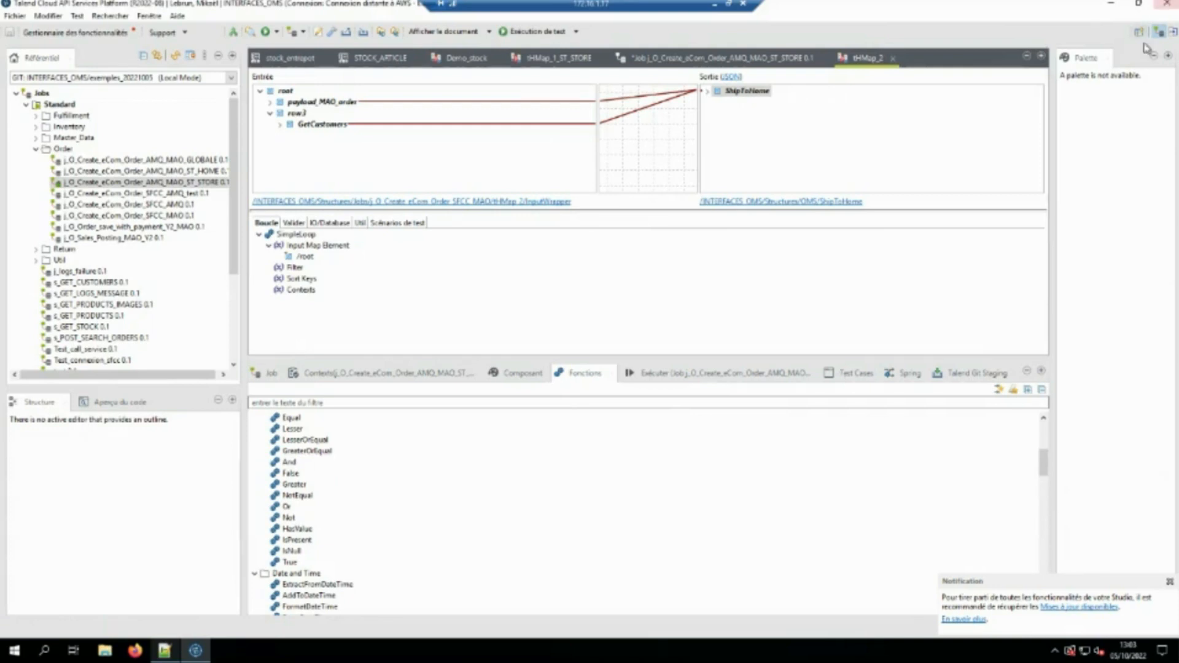
# Switch to the Data Mapper perspective, collapse the Jobs and Demo map folders, and expand Other Projects down to the Examples EDI maps
pyautogui.click(1172, 32)
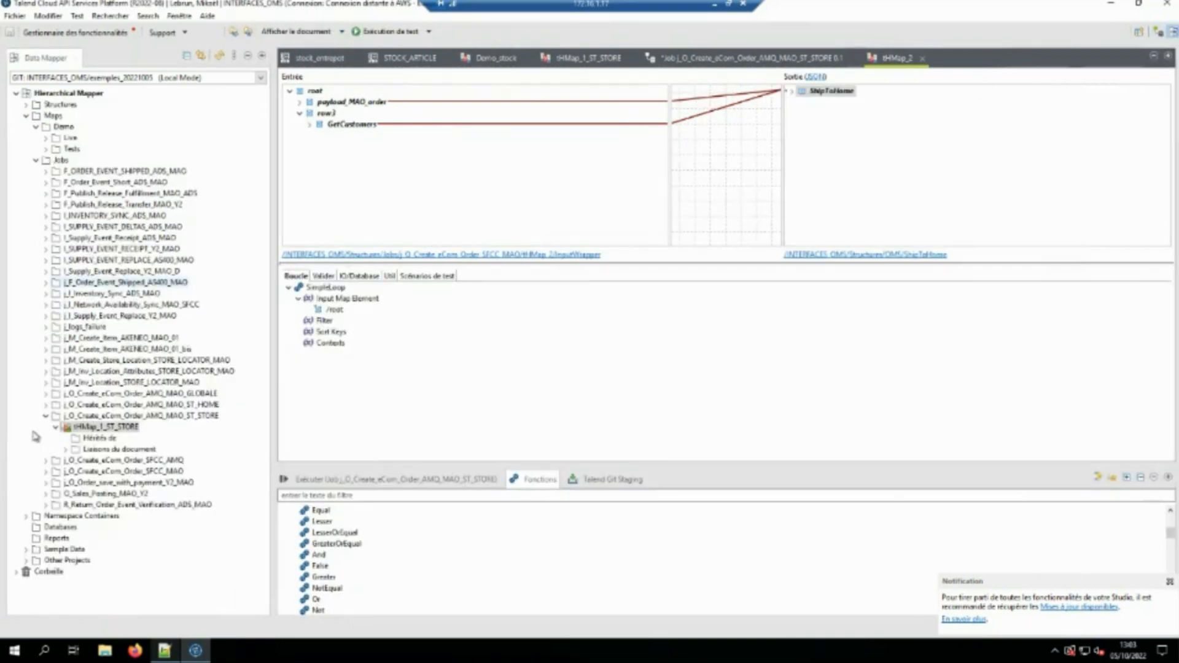
pyautogui.click(35, 160)
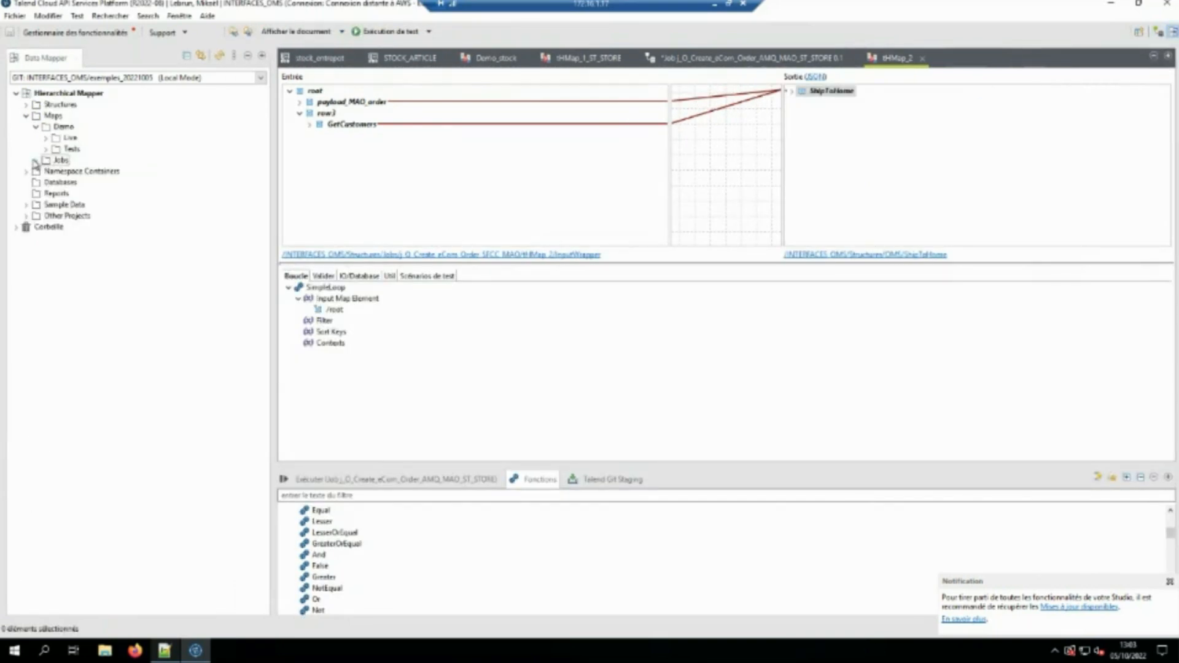
pyautogui.click(35, 127)
pyautogui.click(26, 194)
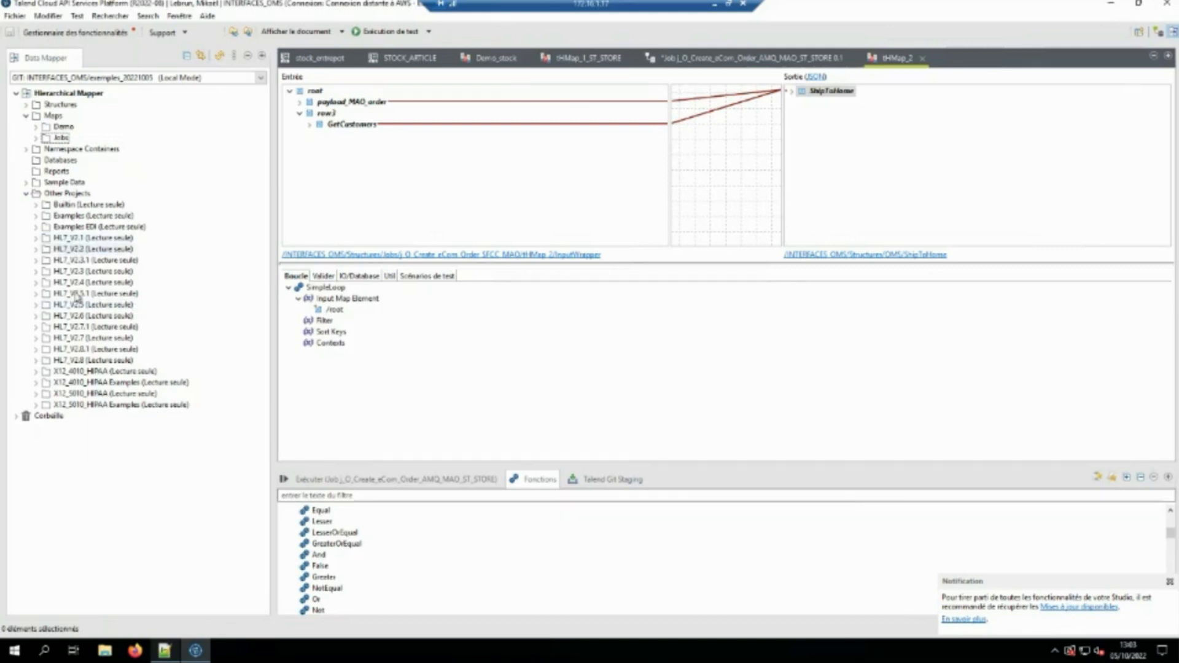
pyautogui.click(36, 226)
pyautogui.click(46, 249)
pyautogui.click(56, 260)
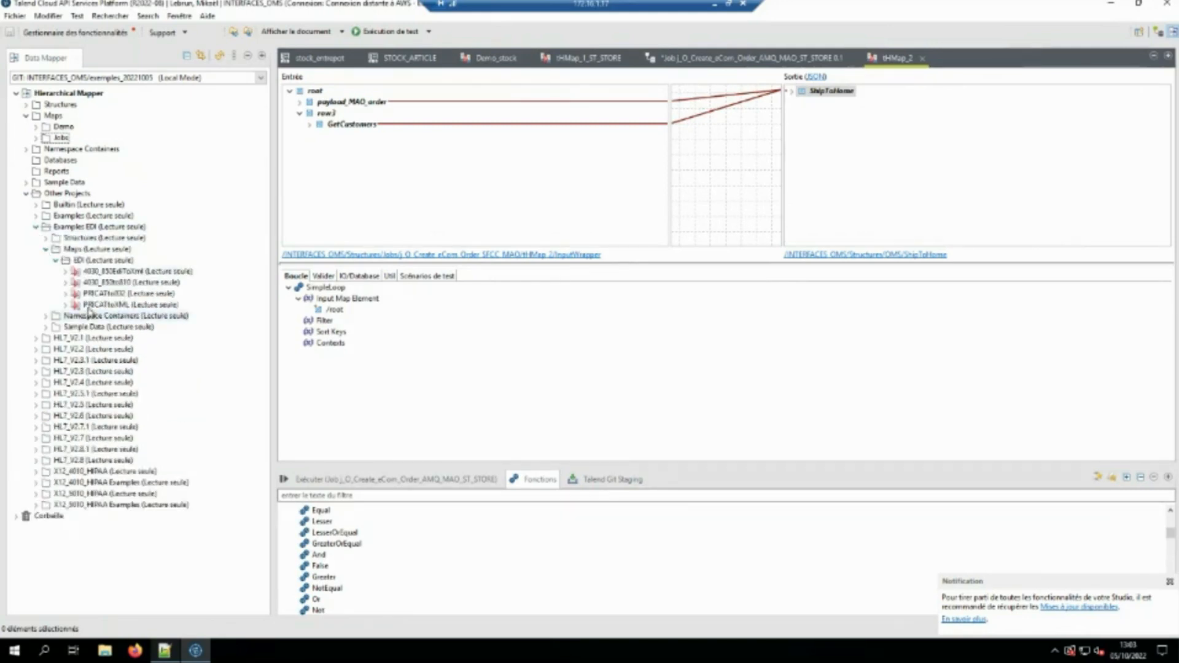
# Open the PRICATto832 example map, expand its Loop-UNB input element and review the Transaction-832 output segments
pyautogui.doubleClick(114, 294)
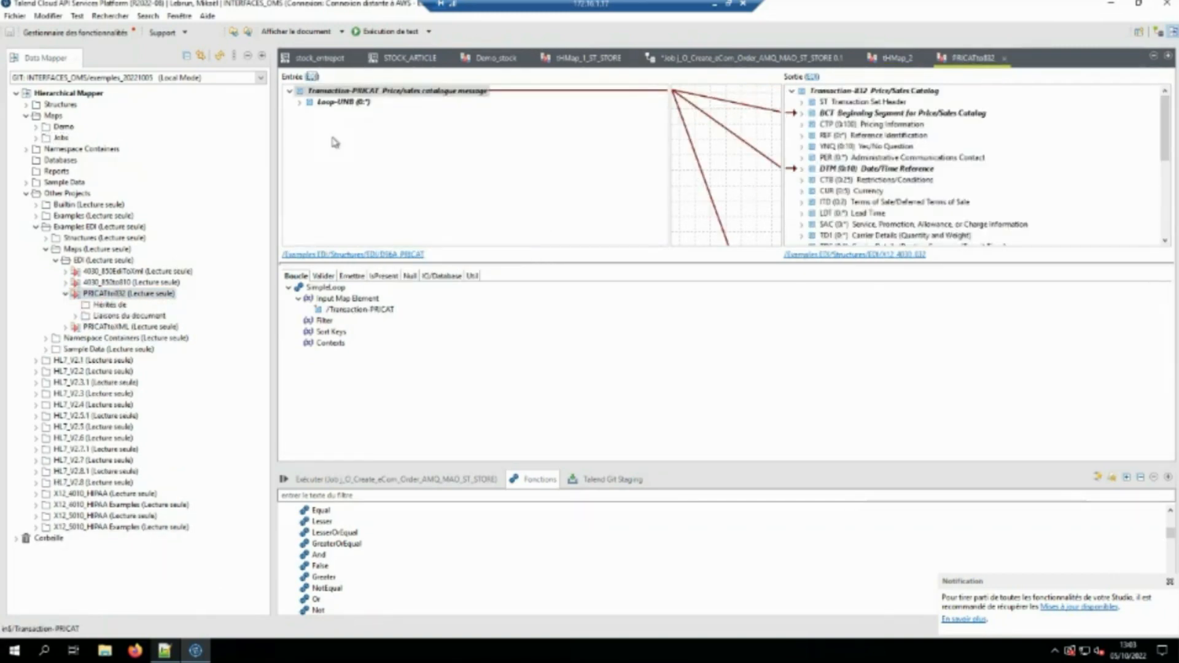
pyautogui.click(300, 102)
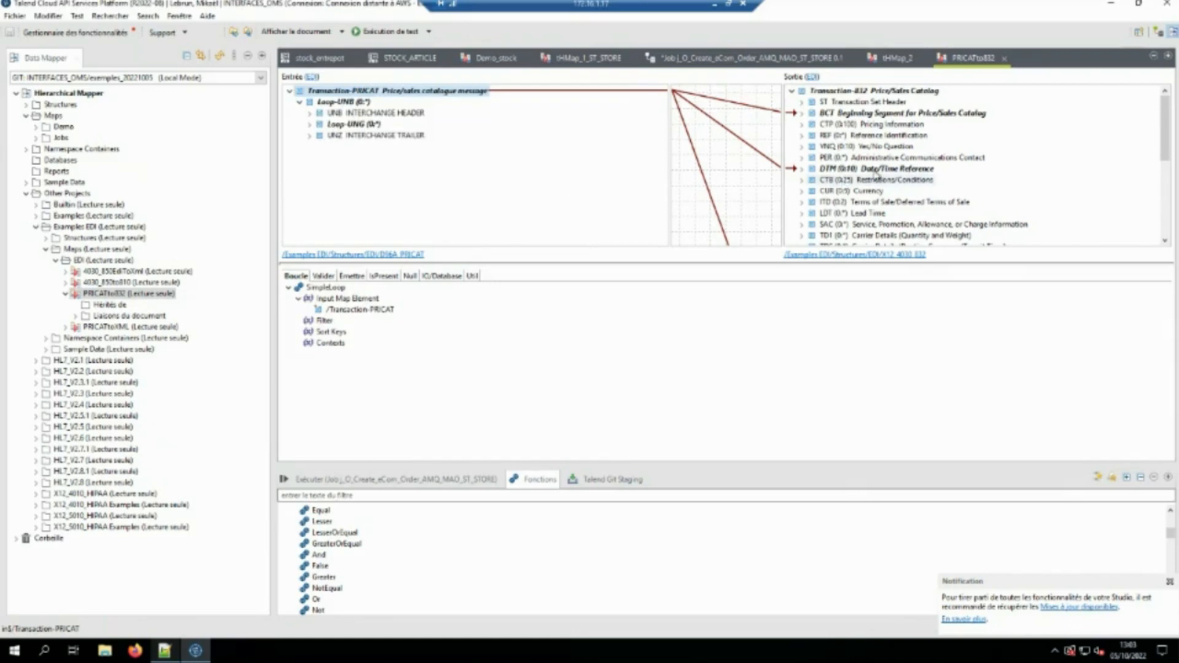
pyautogui.scroll(-3, 878, 176)
pyautogui.scroll(-3, 881, 155)
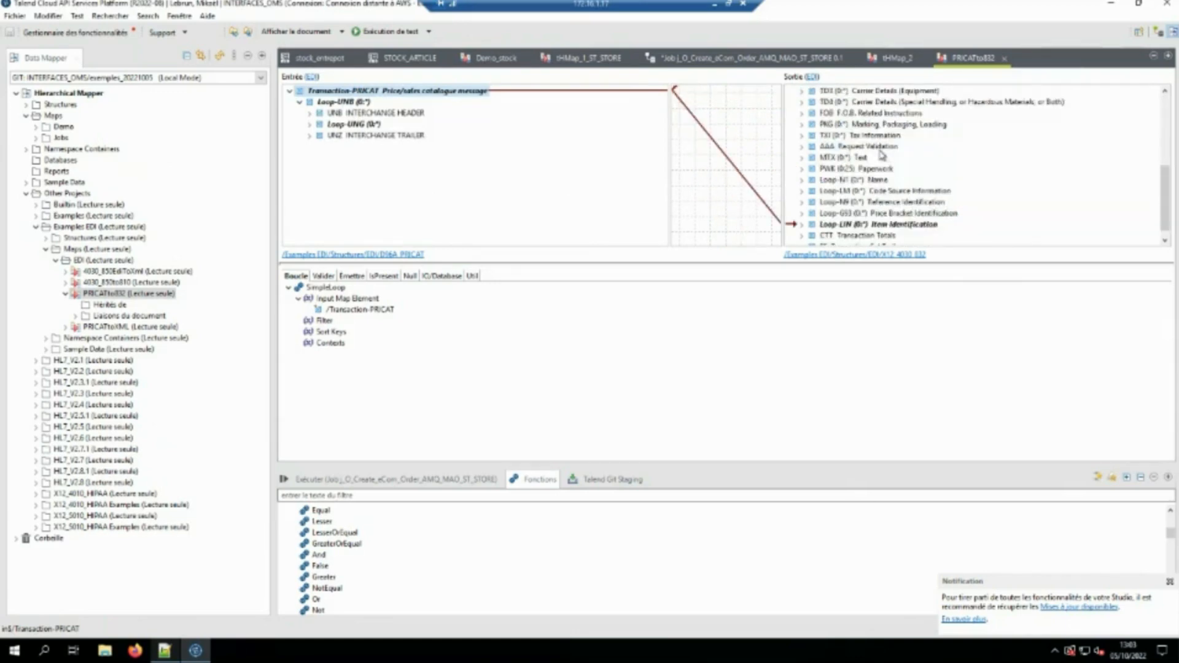
pyautogui.scroll(4, 882, 158)
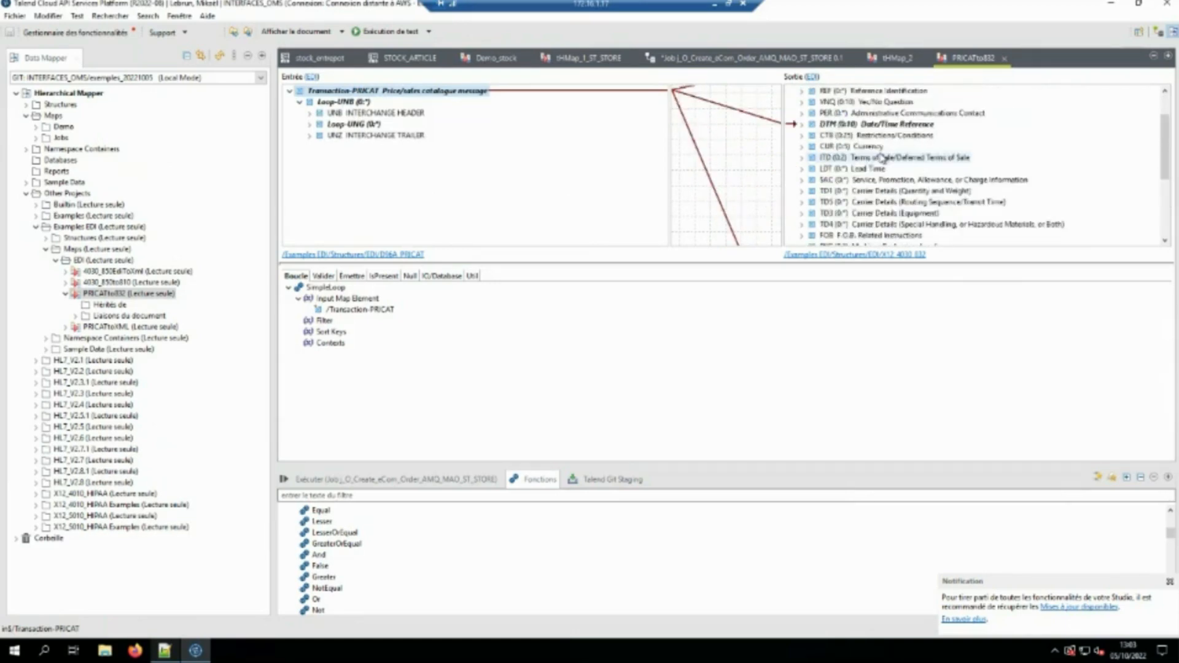
pyautogui.scroll(2, 882, 158)
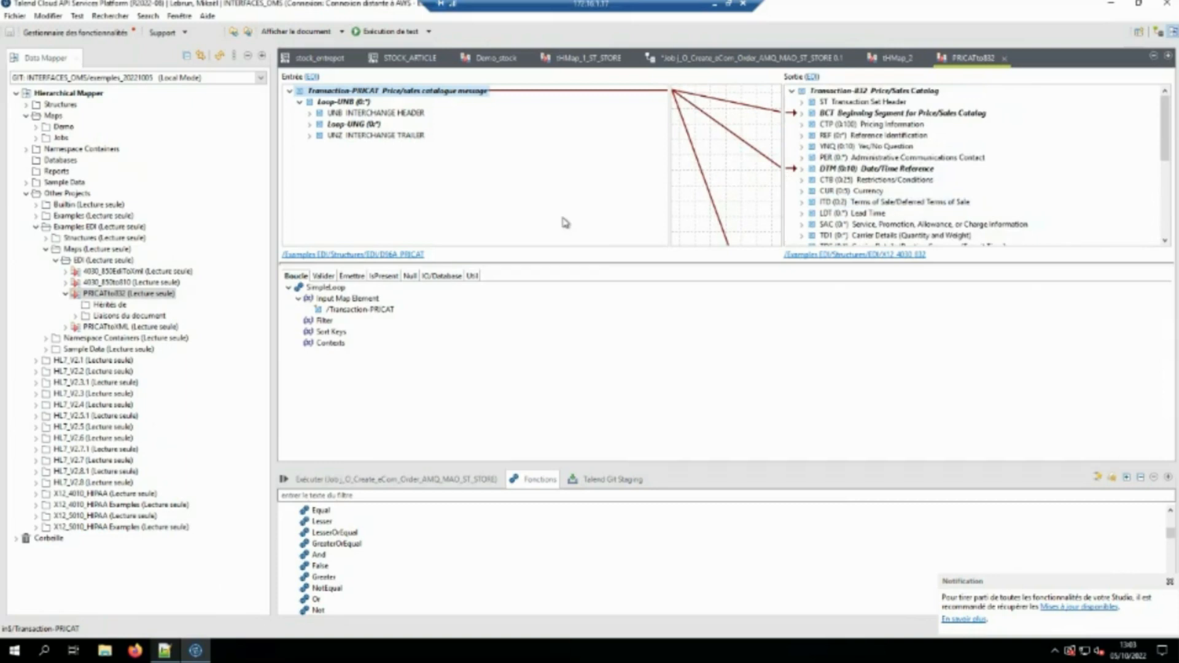